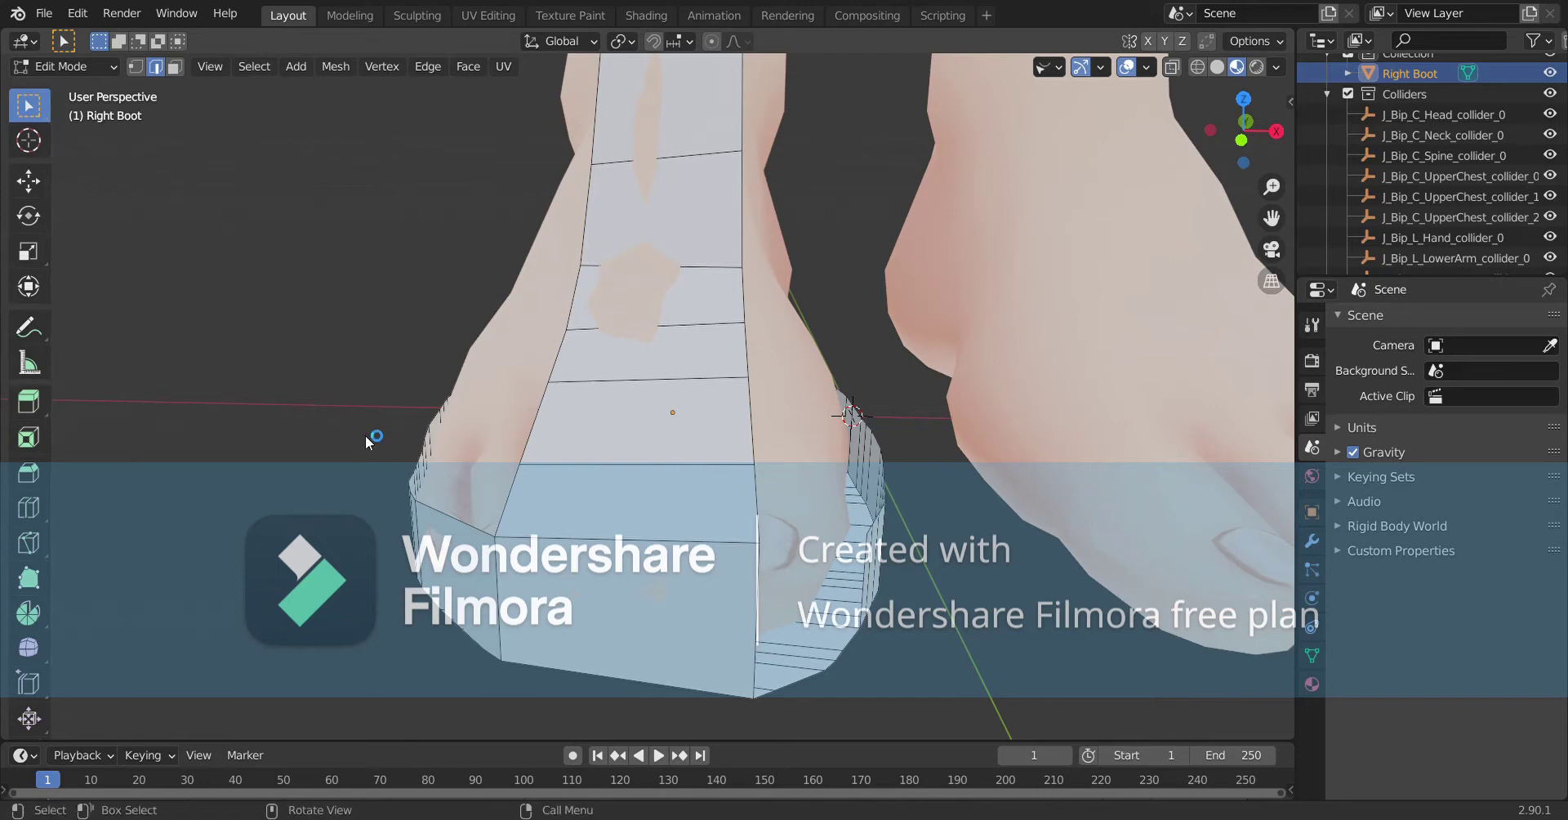
Move the selected boot vertices vertically along Z.
{"action": "middle_click_drag", "start_coordinate": [694, 590], "coordinate": [134, 63]}
{"action": "mouse_move", "coordinate": [546, 541]}
{"action": "middle_mouse_down"}
{"action": "mouse_move", "coordinate": [596, 527]}
{"action": "mouse_move", "coordinate": [562, 523]}
{"action": "mouse_move", "coordinate": [367, 284]}
{"action": "middle_mouse_up"}
{"action": "key", "text": "g"}
{"action": "key", "text": "z"}
{"action": "left_click", "coordinate": [594, 492]}
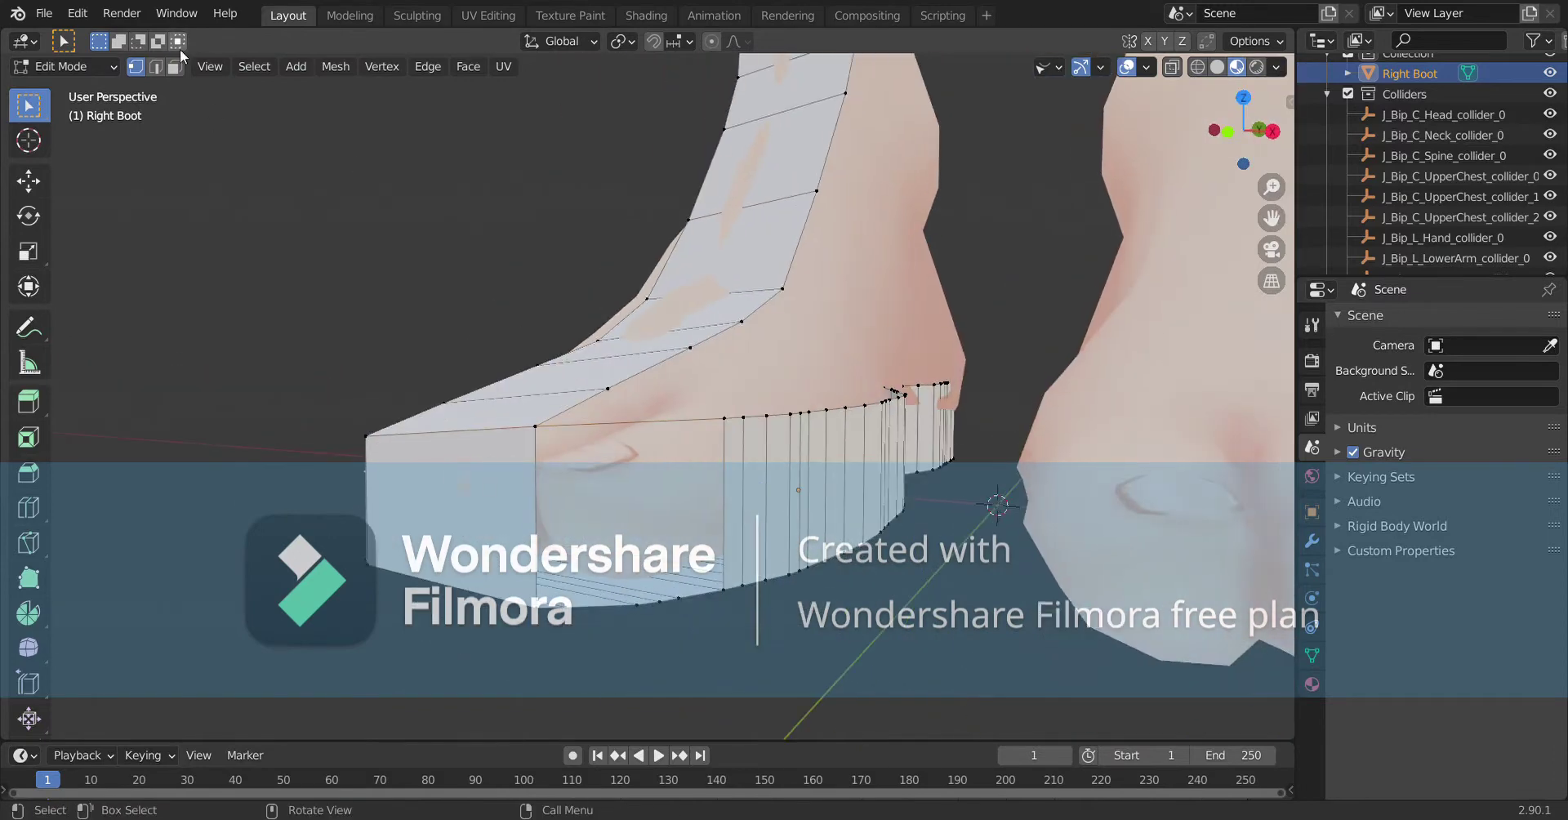
Inspect the boot toe and apply smooth shading to the Right Boot object.
{"action": "scroll", "coordinate": [673, 462], "scroll_direction": "up", "scroll_amount": 1}
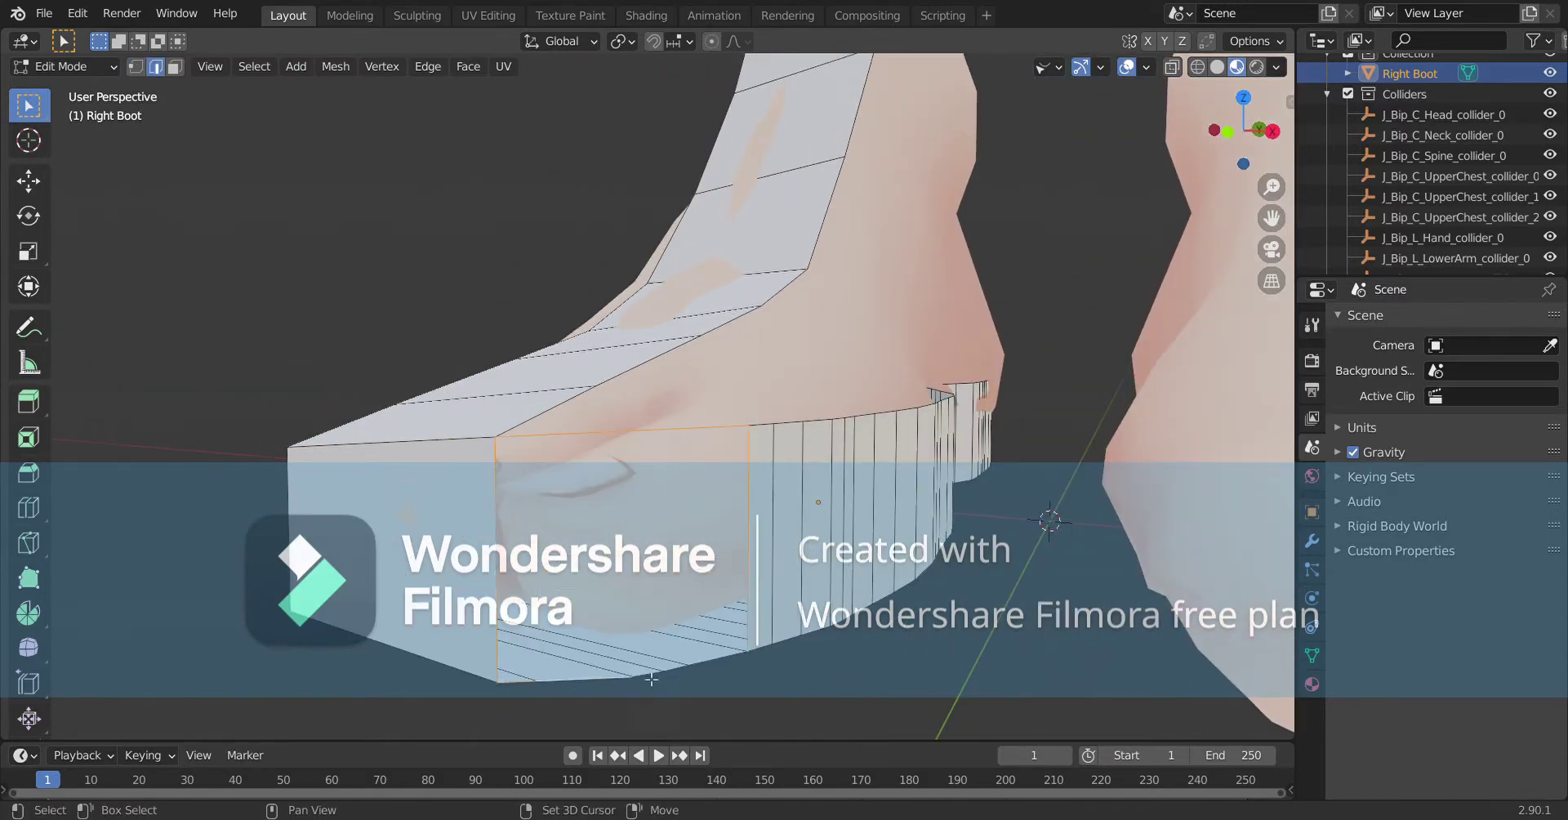
{"action": "scroll", "coordinate": [588, 637], "scroll_direction": "down", "scroll_amount": 3}
{"action": "middle_click_drag", "start_coordinate": [609, 604], "coordinate": [786, 516]}
{"action": "scroll", "coordinate": [785, 516], "scroll_direction": "up", "scroll_amount": 3}
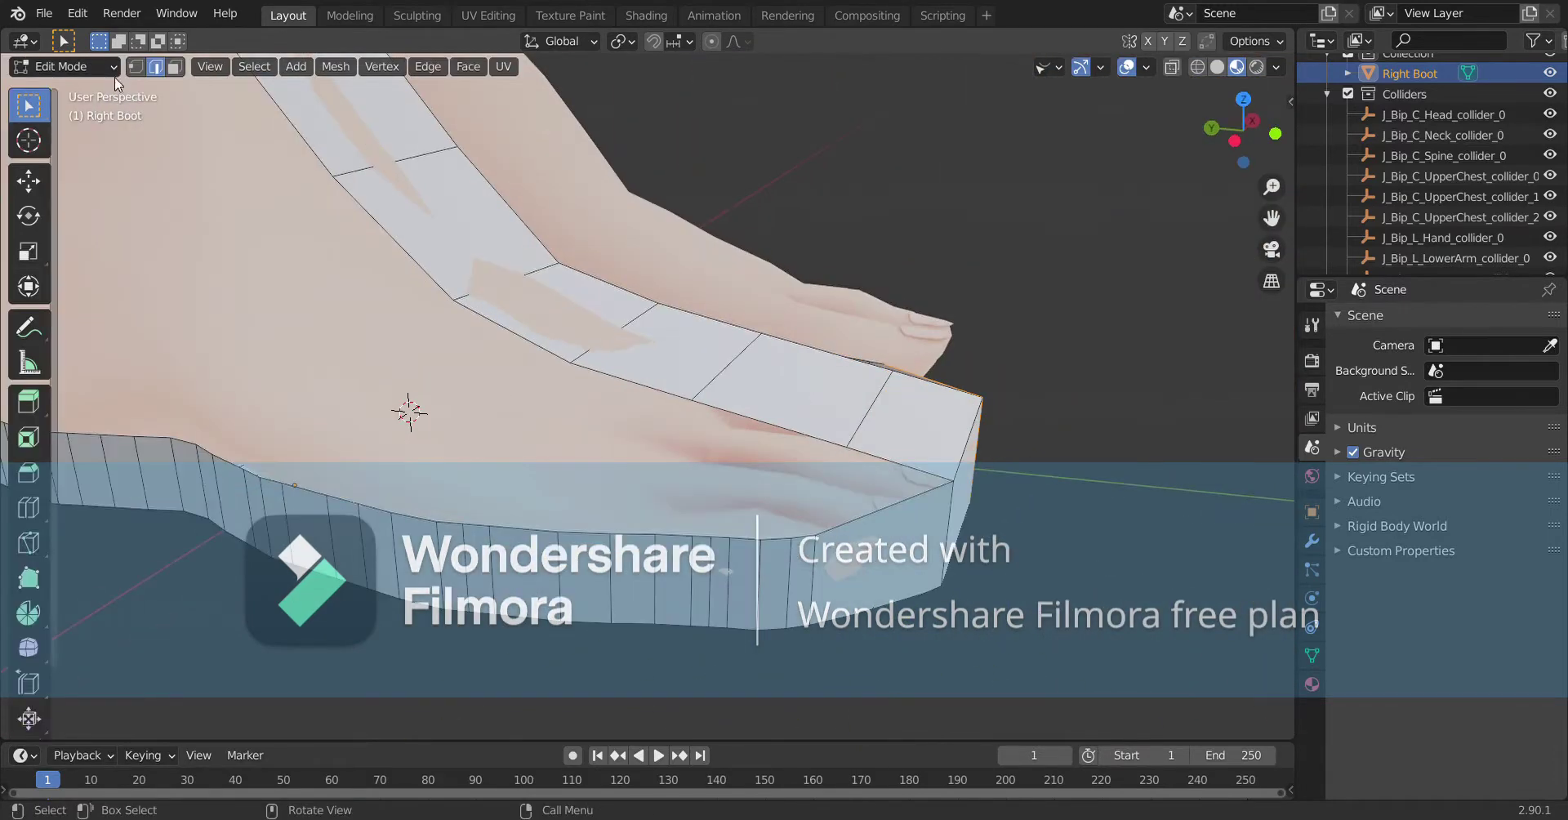
{"action": "scroll", "coordinate": [918, 521], "scroll_direction": "down", "scroll_amount": 3}
{"action": "middle_click_drag", "start_coordinate": [918, 521], "coordinate": [747, 432]}
{"action": "key", "text": "Tab"}
{"action": "scroll", "coordinate": [906, 527], "scroll_direction": "up", "scroll_amount": 3}
{"action": "key", "text": "Tab"}
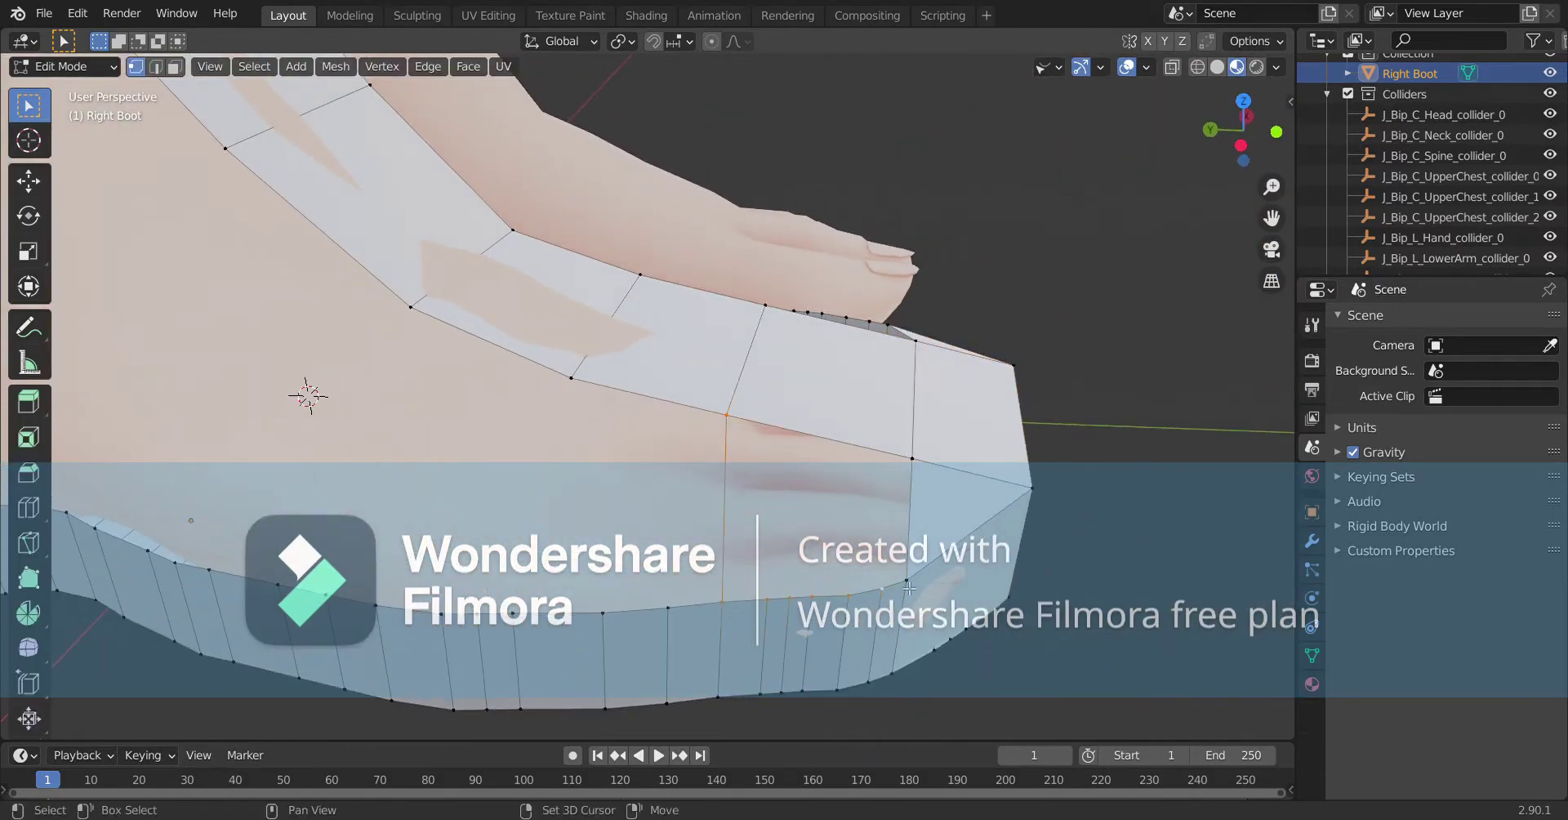
{"action": "middle_click_drag", "start_coordinate": [908, 458], "coordinate": [908, 457], "text": "shift"}
{"action": "key", "text": "Tab"}
{"action": "right_click", "coordinate": [908, 457]}
{"action": "left_click", "coordinate": [908, 457]}
{"action": "key", "text": "Tab"}
Adjust a toe vertex and extrude the back heel faces up along the calf.
{"action": "mouse_move", "coordinate": [931, 492]}
{"action": "middle_mouse_down"}
{"action": "mouse_move", "coordinate": [837, 390]}
{"action": "mouse_move", "coordinate": [770, 417]}
{"action": "middle_mouse_up"}
{"action": "left_click", "coordinate": [764, 415]}
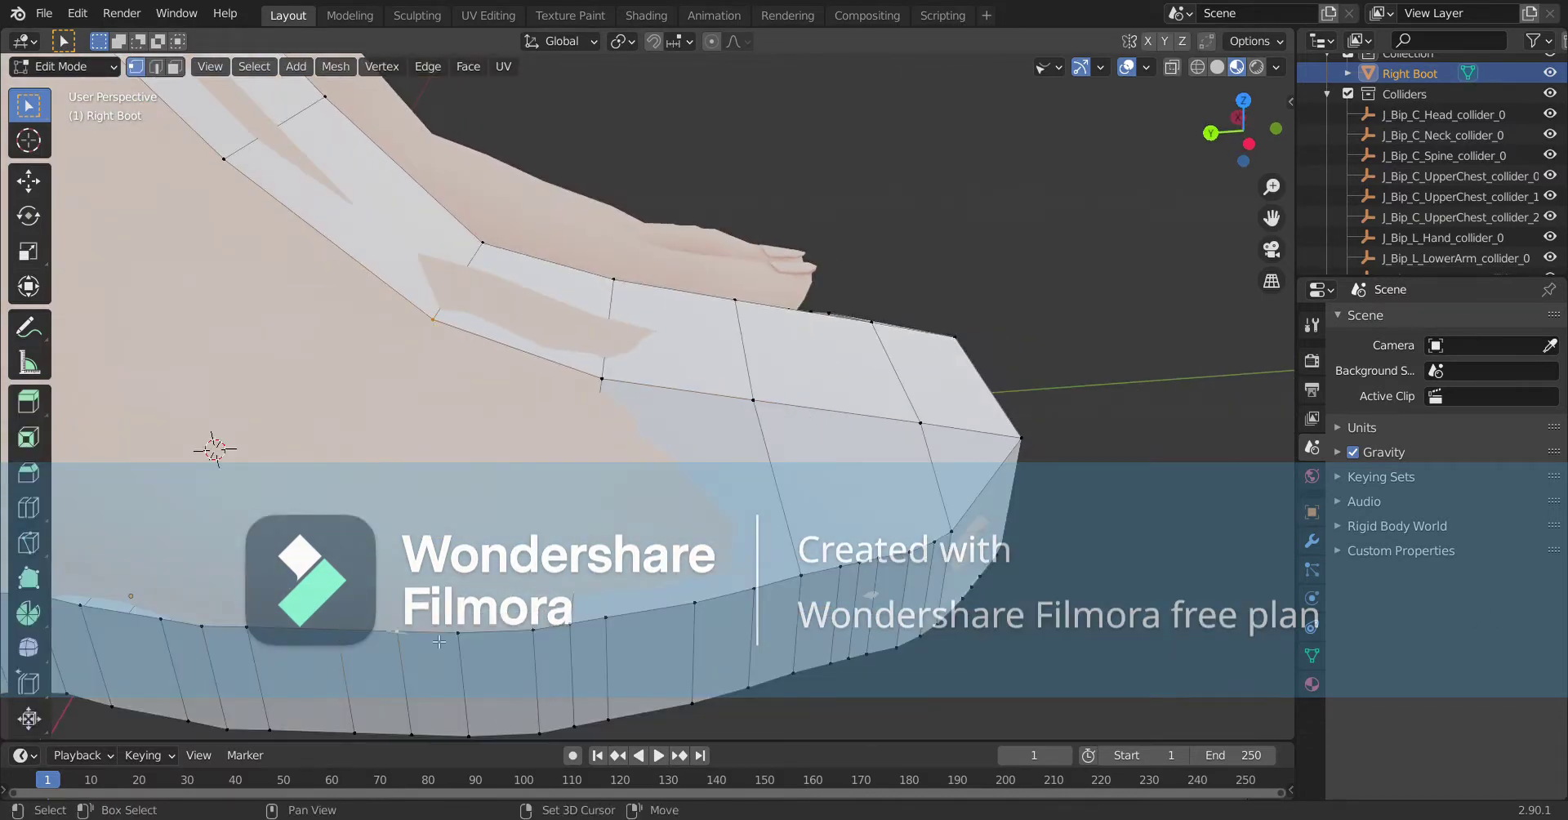
{"action": "mouse_move", "coordinate": [614, 385]}
{"action": "middle_mouse_down"}
{"action": "mouse_move", "coordinate": [577, 307]}
{"action": "mouse_move", "coordinate": [493, 326]}
{"action": "mouse_move", "coordinate": [623, 420]}
{"action": "mouse_move", "coordinate": [443, 238]}
{"action": "middle_mouse_up"}
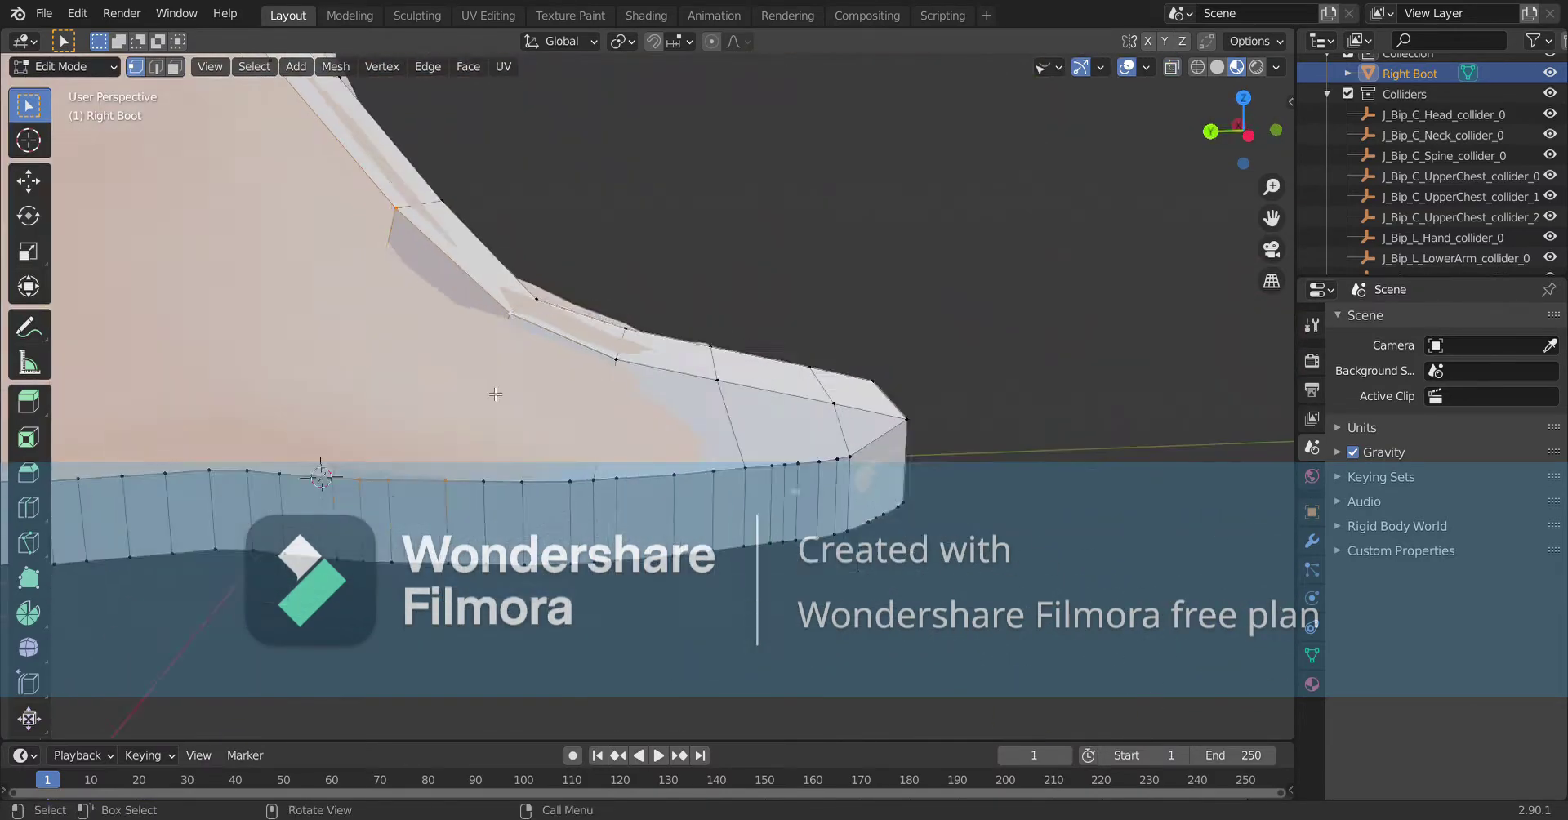
{"action": "middle_click_drag", "start_coordinate": [502, 672], "coordinate": [490, 653]}
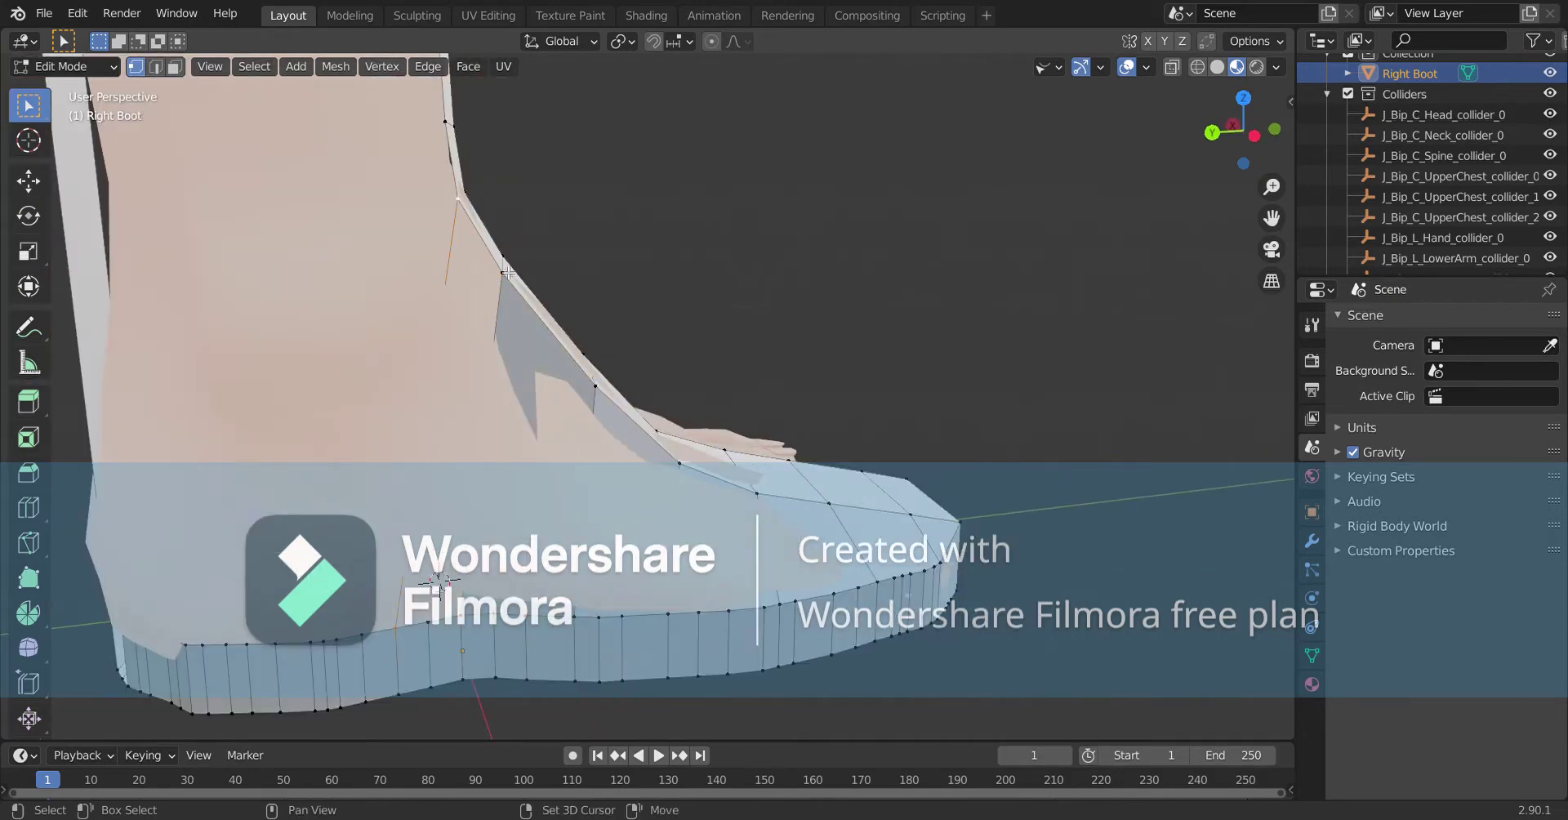
{"action": "middle_click_drag", "start_coordinate": [343, 525], "coordinate": [508, 187]}
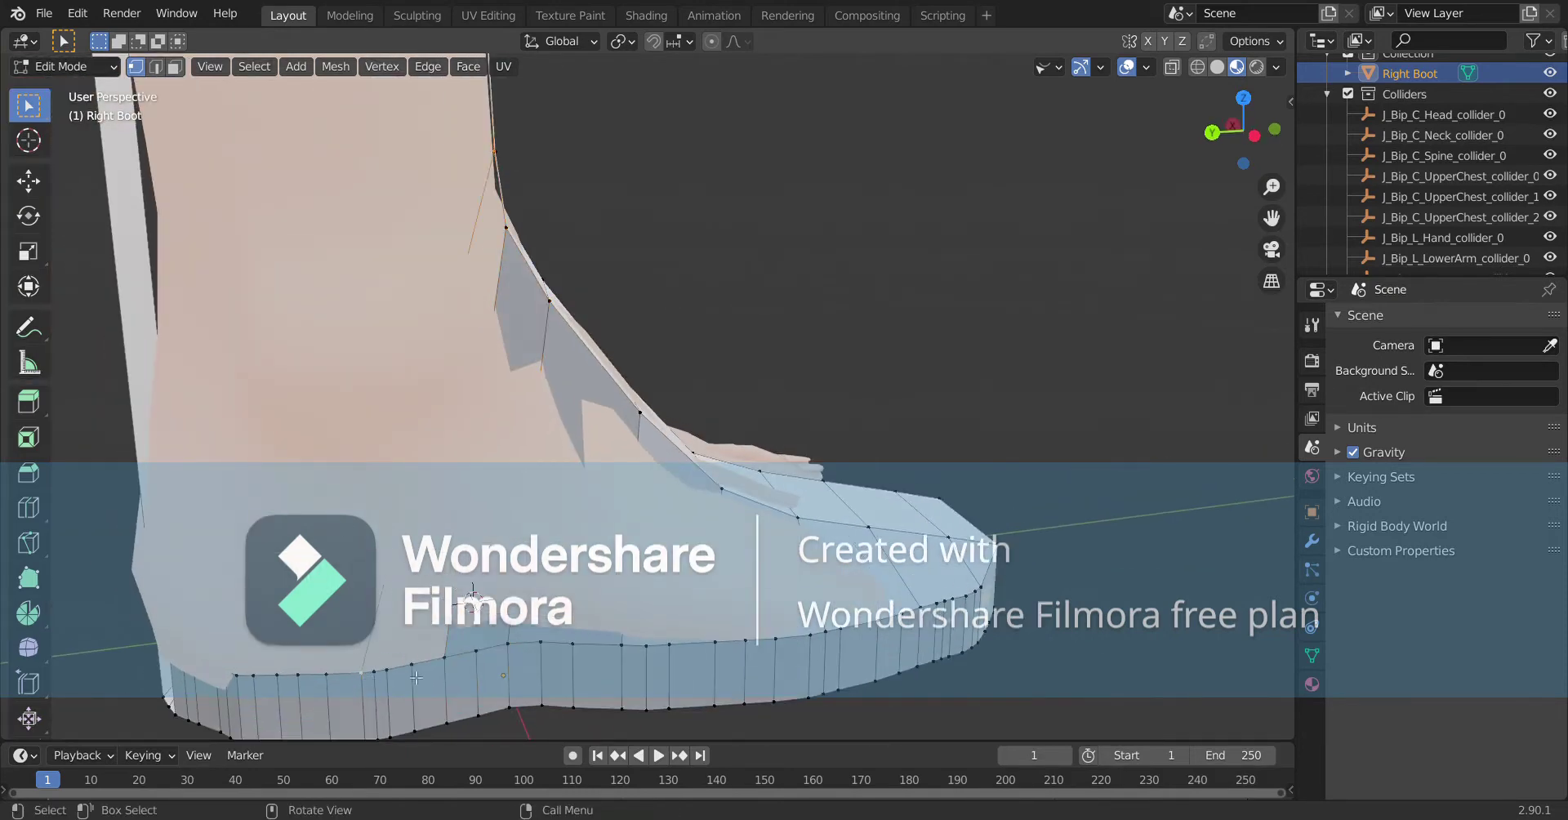
{"action": "mouse_move", "coordinate": [520, 262]}
{"action": "middle_mouse_down"}
{"action": "mouse_move", "coordinate": [520, 356]}
{"action": "mouse_move", "coordinate": [734, 341]}
{"action": "mouse_move", "coordinate": [551, 192]}
{"action": "mouse_move", "coordinate": [323, 167]}
{"action": "middle_mouse_up"}
{"action": "mouse_move", "coordinate": [559, 168]}
{"action": "middle_mouse_down"}
{"action": "mouse_move", "coordinate": [610, 469]}
{"action": "mouse_move", "coordinate": [560, 465]}
{"action": "mouse_move", "coordinate": [516, 258]}
{"action": "mouse_move", "coordinate": [397, 610]}
{"action": "middle_mouse_up"}
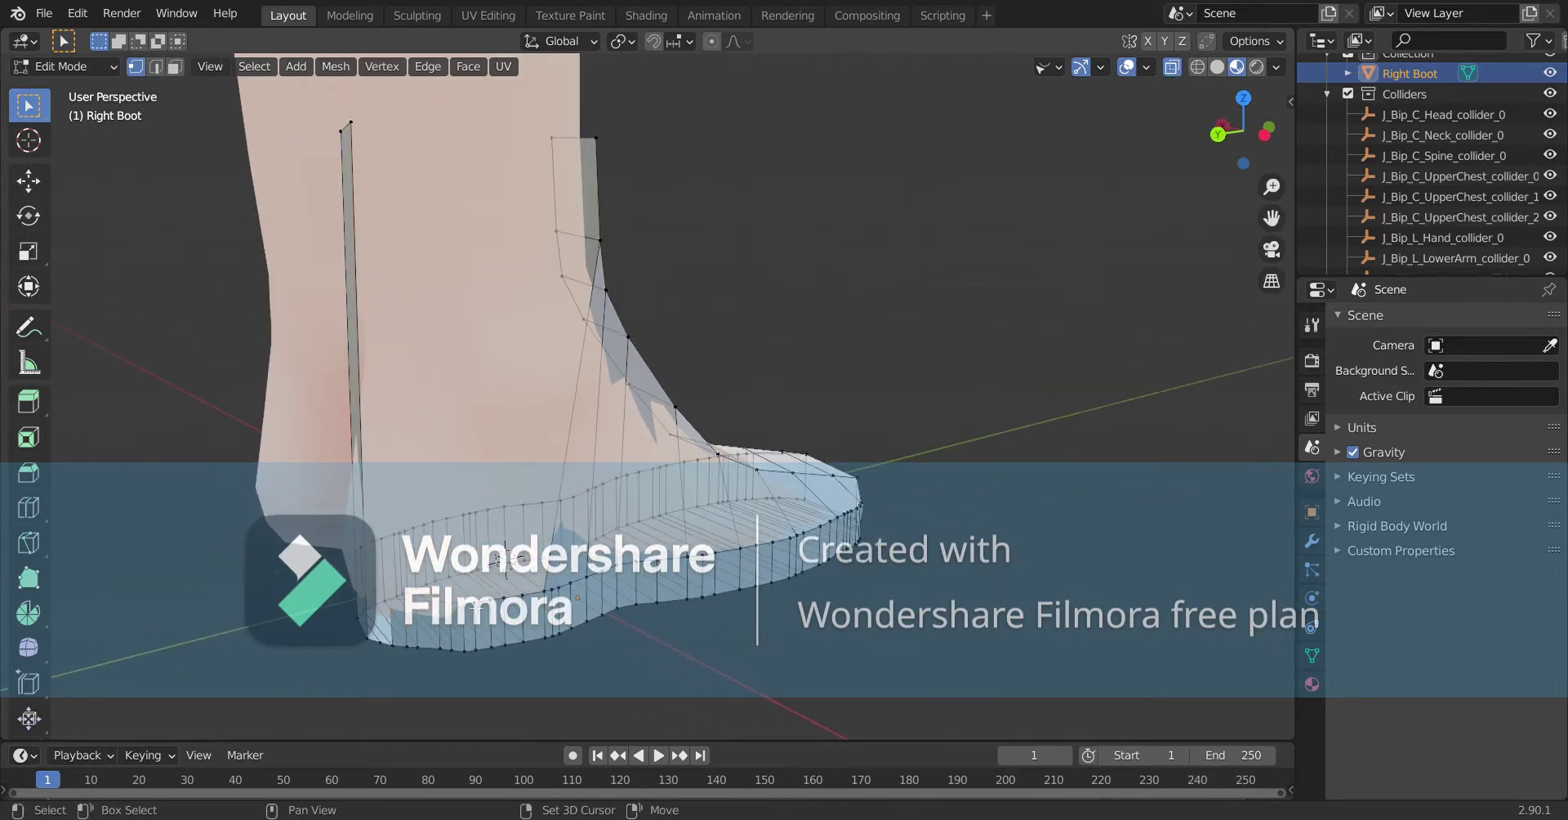
{"action": "left_click", "coordinate": [502, 560]}
{"action": "mouse_move", "coordinate": [502, 560]}
{"action": "middle_mouse_down"}
{"action": "mouse_move", "coordinate": [715, 257]}
{"action": "mouse_move", "coordinate": [968, 410]}
{"action": "mouse_move", "coordinate": [779, 410]}
{"action": "mouse_move", "coordinate": [968, 382]}
{"action": "middle_mouse_up"}
Shift the selected back faces along the X axis.
{"action": "key", "text": "g"}
{"action": "key", "text": "x"}
{"action": "left_click", "coordinate": [692, 270]}
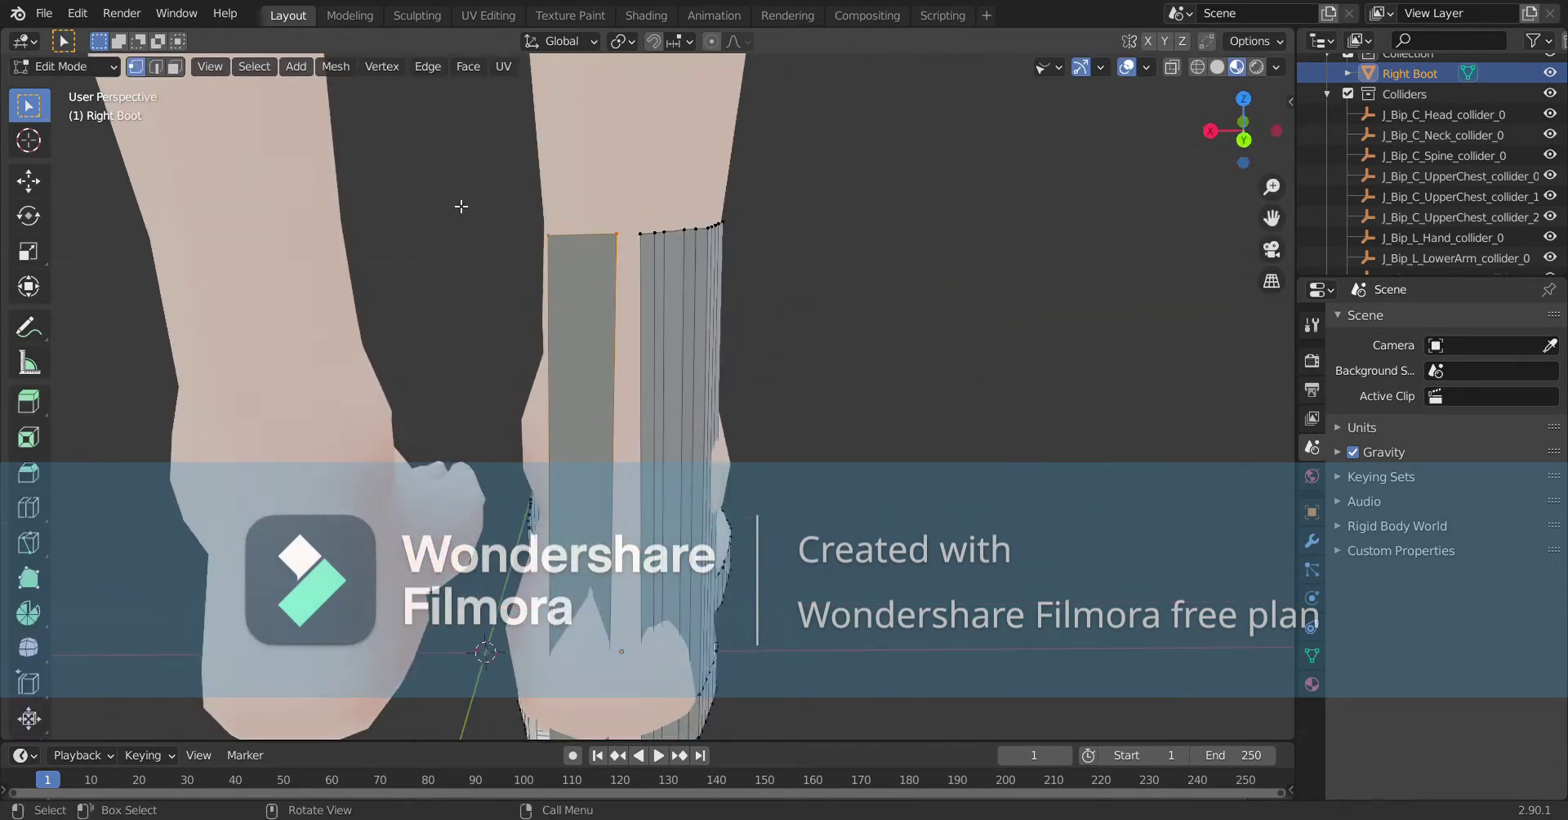
{"action": "middle_click_drag", "start_coordinate": [142, 67], "coordinate": [642, 123]}
{"action": "middle_click_drag", "start_coordinate": [644, 679], "coordinate": [343, 499]}
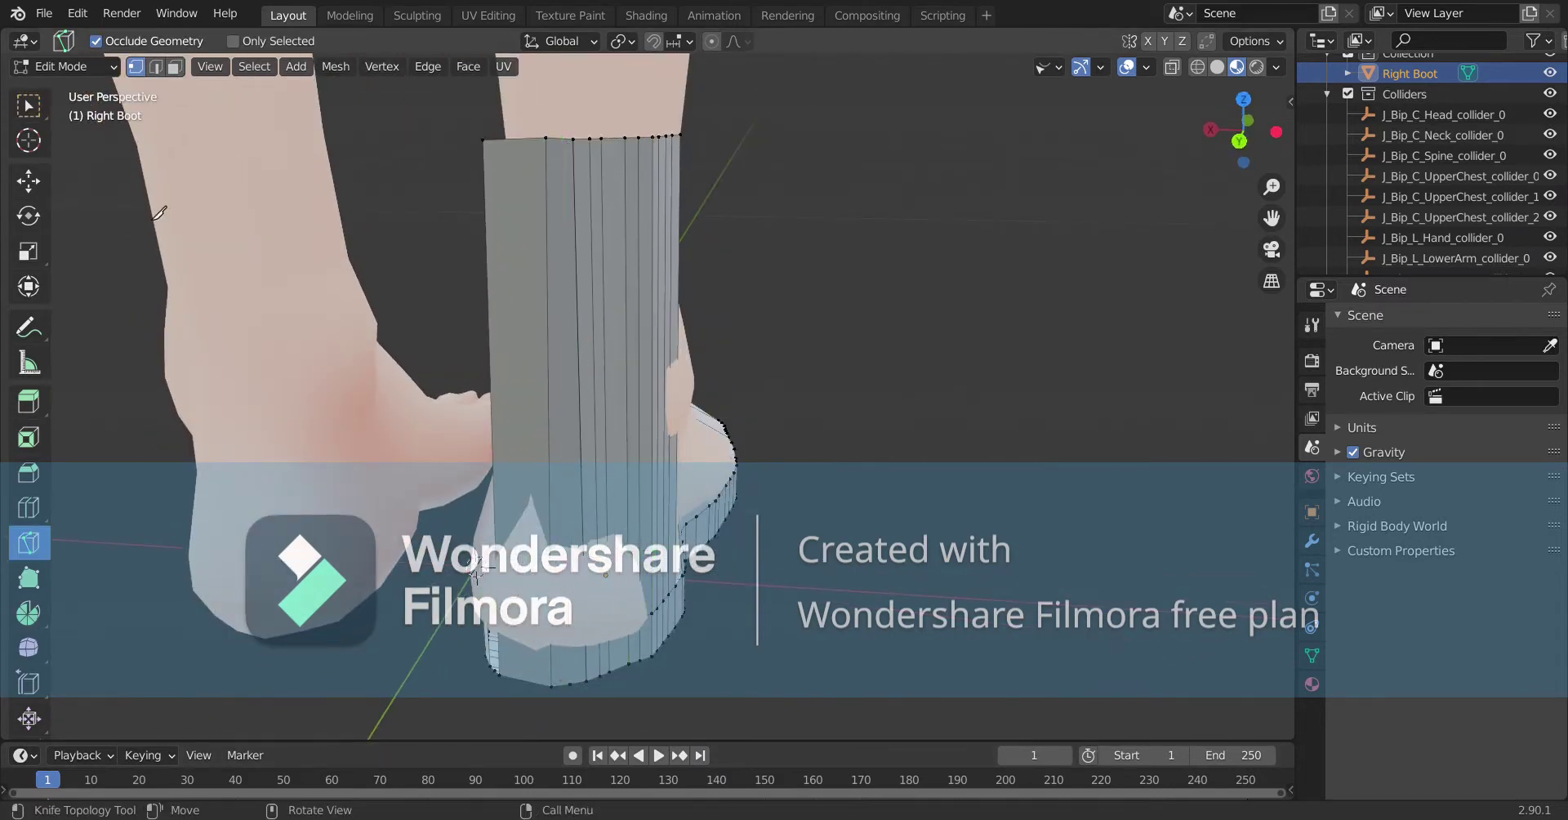
Finish the knife cuts and delete the unwanted boot geometry.
{"action": "left_click", "coordinate": [29, 105]}
{"action": "key", "text": "x"}
{"action": "mouse_move", "coordinate": [245, 245]}
{"action": "middle_mouse_down"}
{"action": "mouse_move", "coordinate": [601, 366]}
{"action": "mouse_move", "coordinate": [402, 228]}
{"action": "middle_mouse_up"}
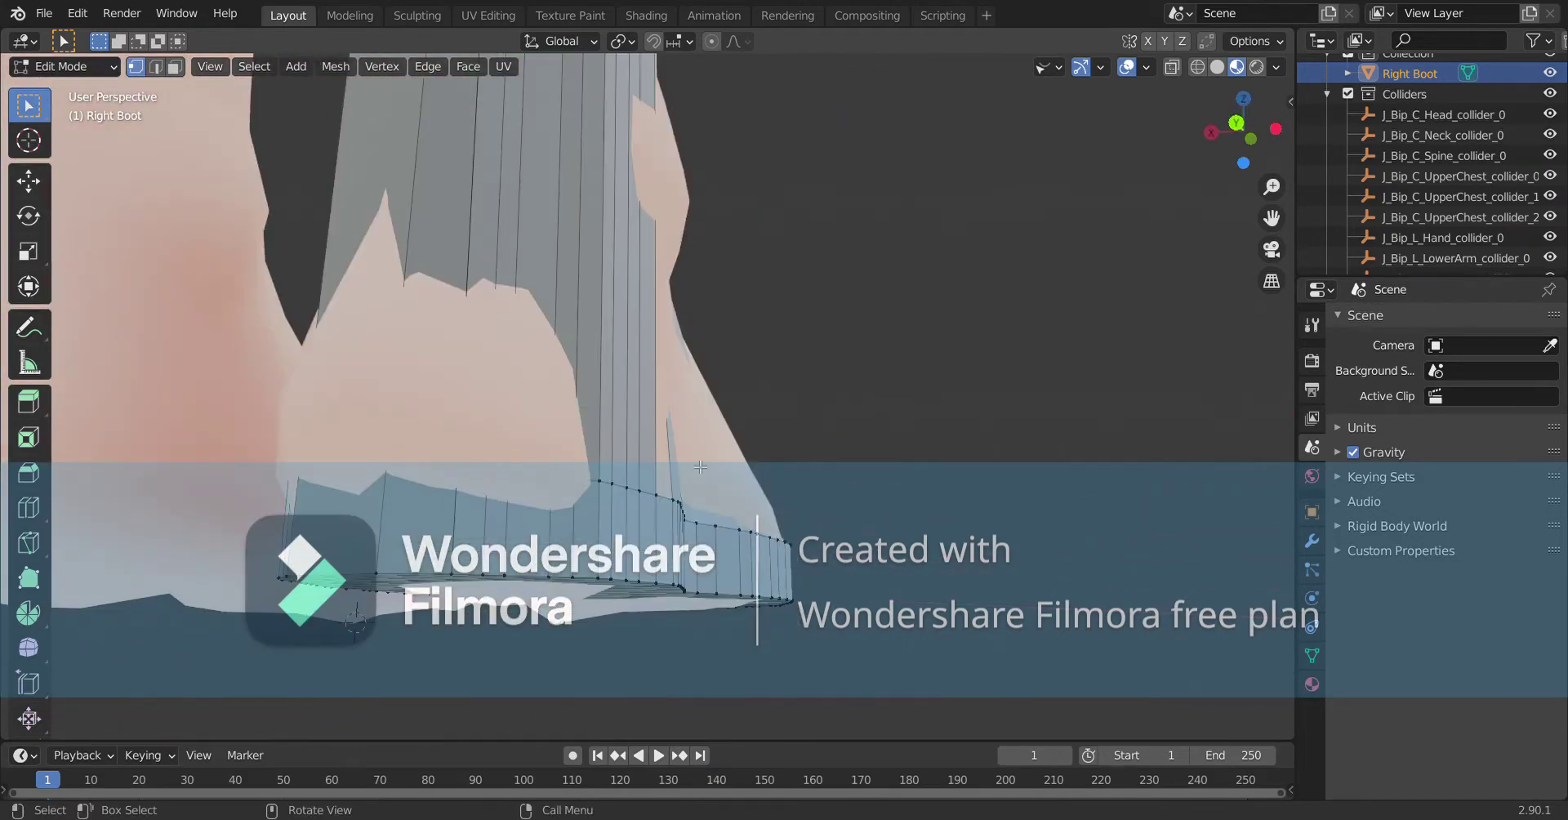
{"action": "middle_click_drag", "start_coordinate": [738, 239], "coordinate": [717, 532]}
Check both feet in Object Mode and save the file as Kokoro.blend.
{"action": "key", "text": "Tab"}
{"action": "key", "text": "Tab"}
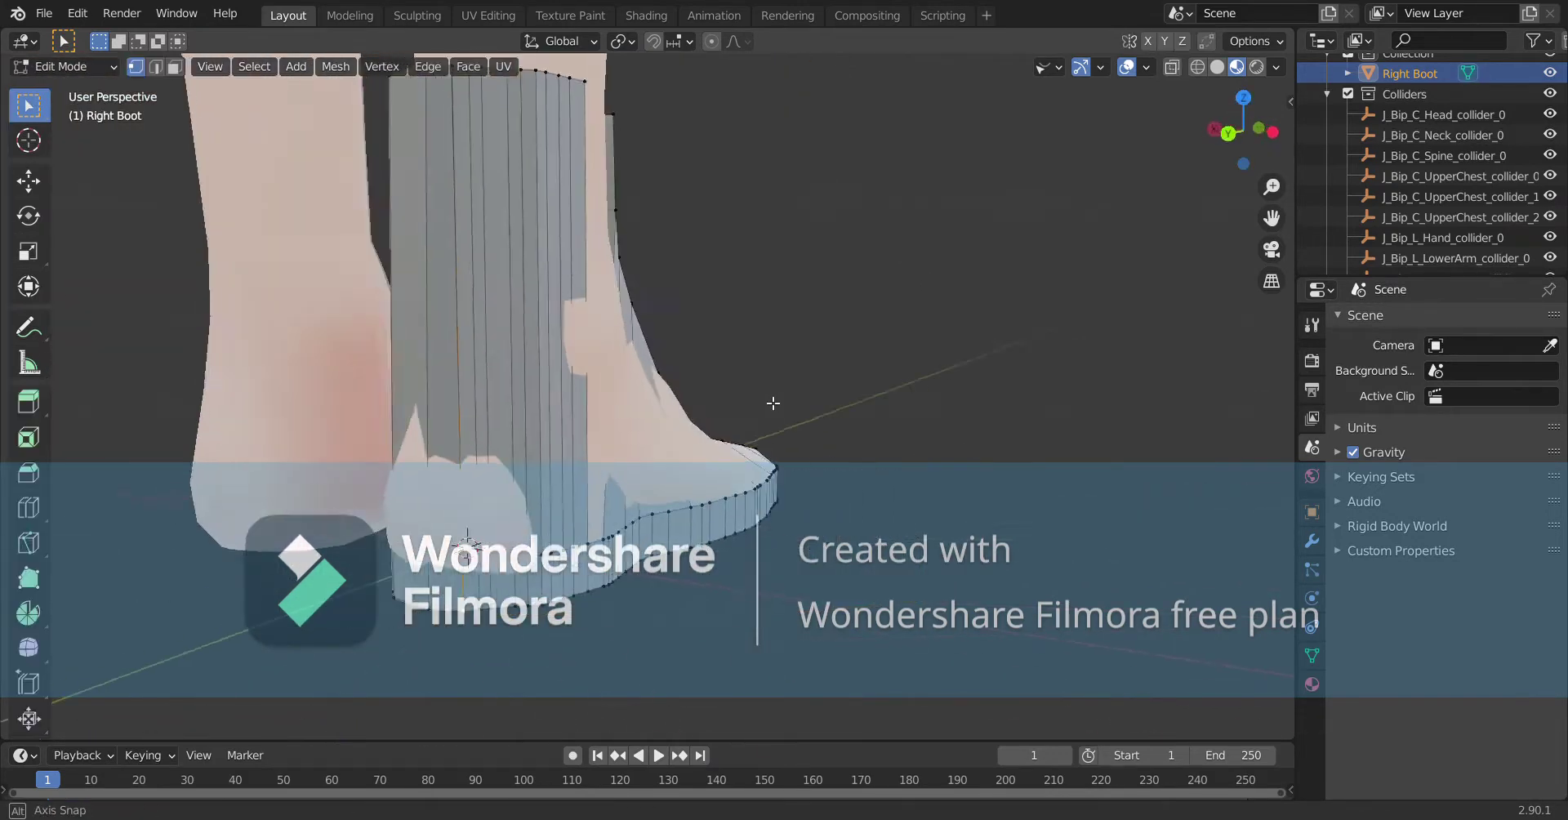
{"action": "middle_click_drag", "start_coordinate": [717, 532], "coordinate": [424, 140], "text": "shift"}
{"action": "middle_click_drag", "start_coordinate": [554, 447], "coordinate": [757, 295]}
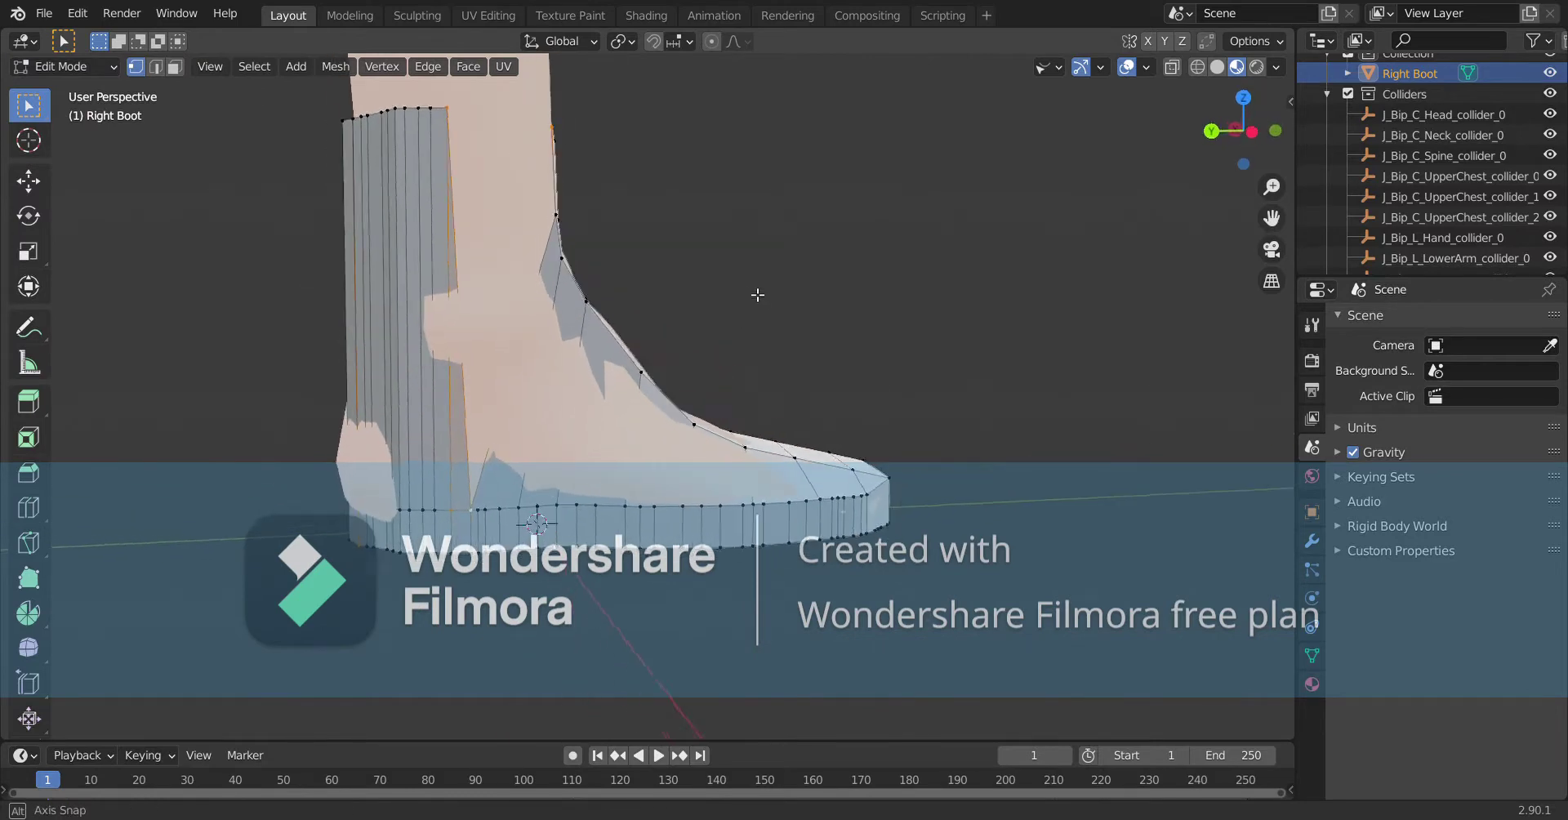
{"action": "mouse_move", "coordinate": [462, 515]}
{"action": "middle_mouse_down"}
{"action": "mouse_move", "coordinate": [430, 256]}
{"action": "mouse_move", "coordinate": [685, 454]}
{"action": "mouse_move", "coordinate": [415, 405]}
{"action": "mouse_move", "coordinate": [795, 359]}
{"action": "middle_mouse_up"}
{"action": "key", "text": "Tab"}
{"action": "key", "text": "ctrl+s"}
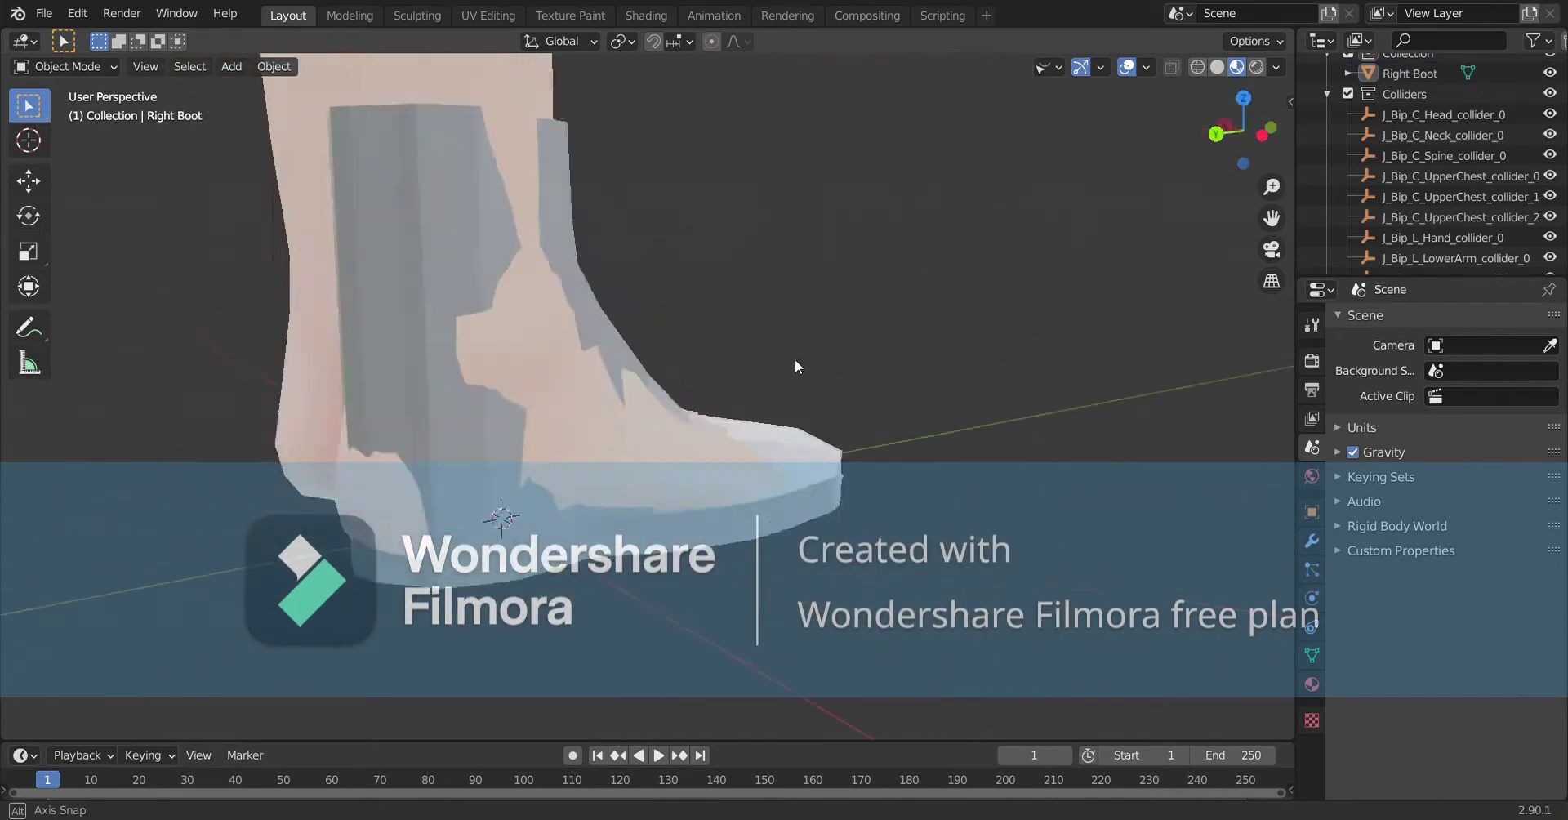
{"action": "key", "text": "Tab"}
Reposition the toe vertices and add extra cut edges across the toe and instep.
{"action": "mouse_move", "coordinate": [686, 521]}
{"action": "middle_mouse_down"}
{"action": "mouse_move", "coordinate": [816, 487]}
{"action": "mouse_move", "coordinate": [651, 486]}
{"action": "middle_mouse_up"}
{"action": "scroll", "coordinate": [806, 490], "scroll_direction": "up", "scroll_amount": 5}
{"action": "right_click", "coordinate": [583, 477]}
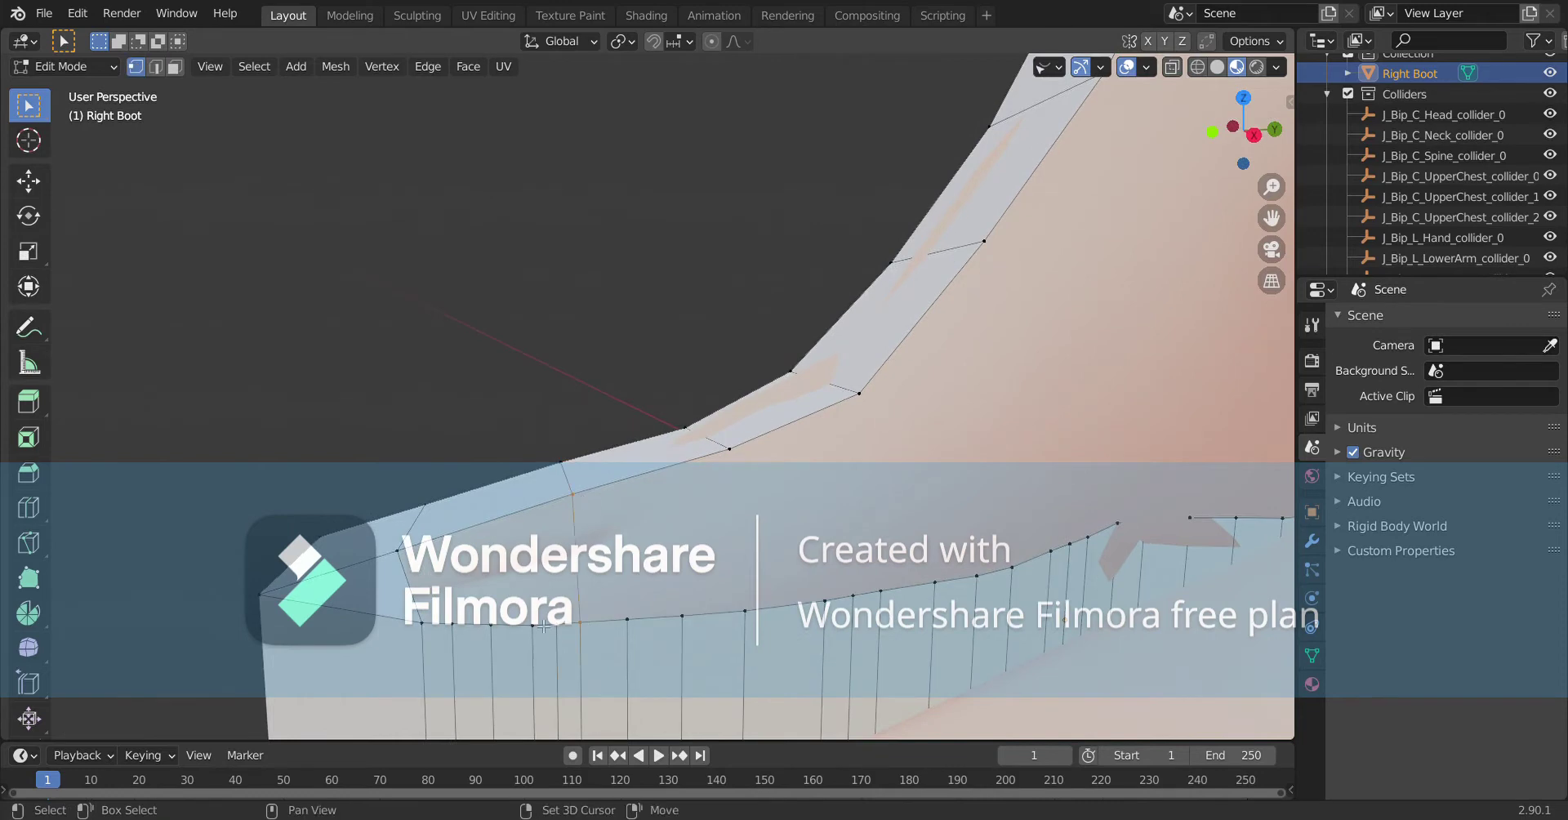
{"action": "middle_click_drag", "start_coordinate": [401, 553], "coordinate": [307, 257], "text": "shift"}
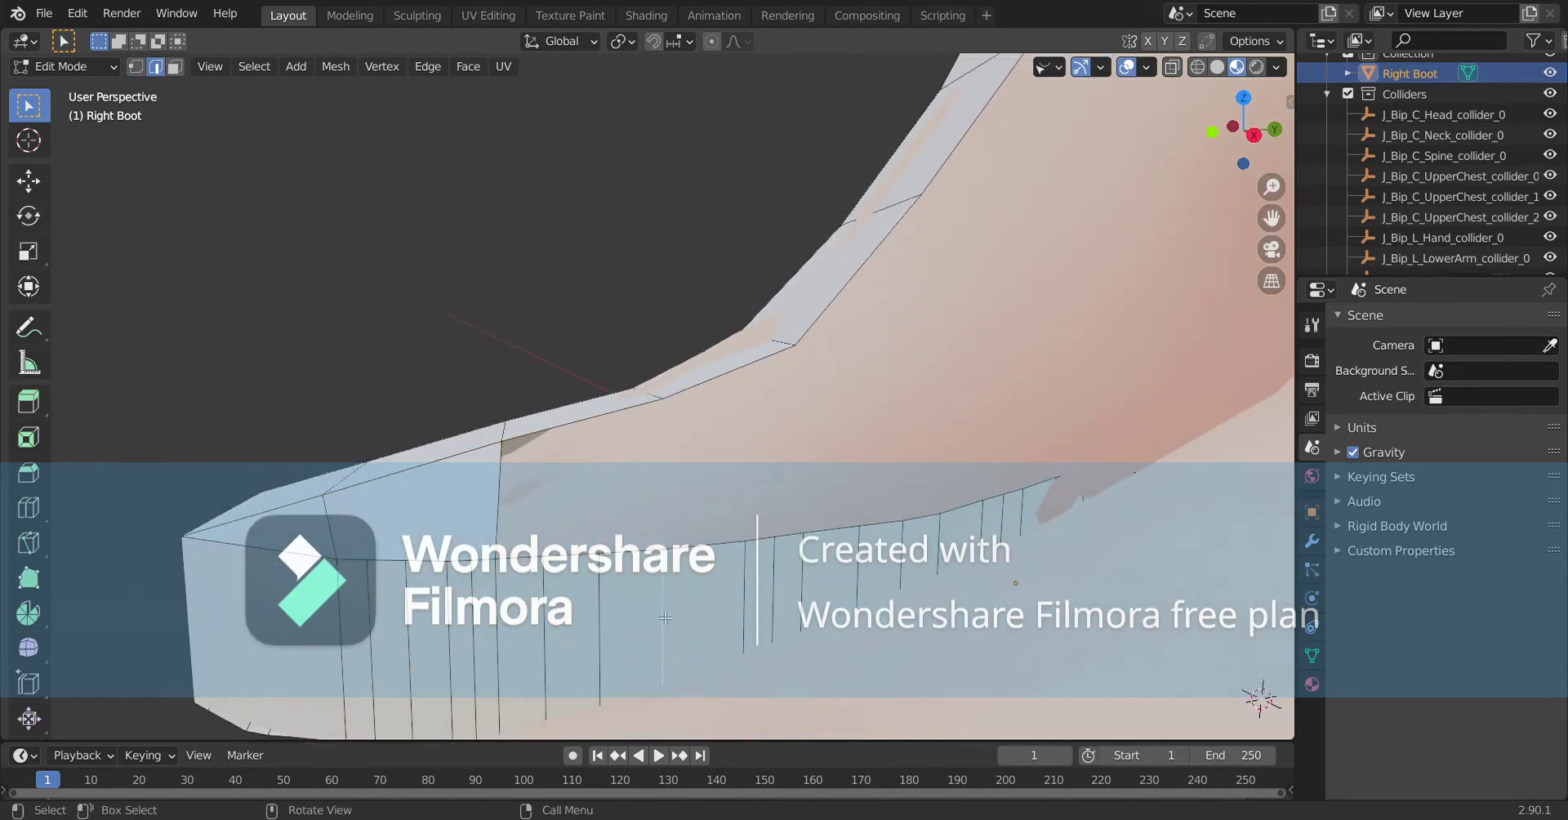
{"action": "left_click", "coordinate": [690, 617]}
{"action": "middle_click_drag", "start_coordinate": [601, 576], "coordinate": [790, 612]}
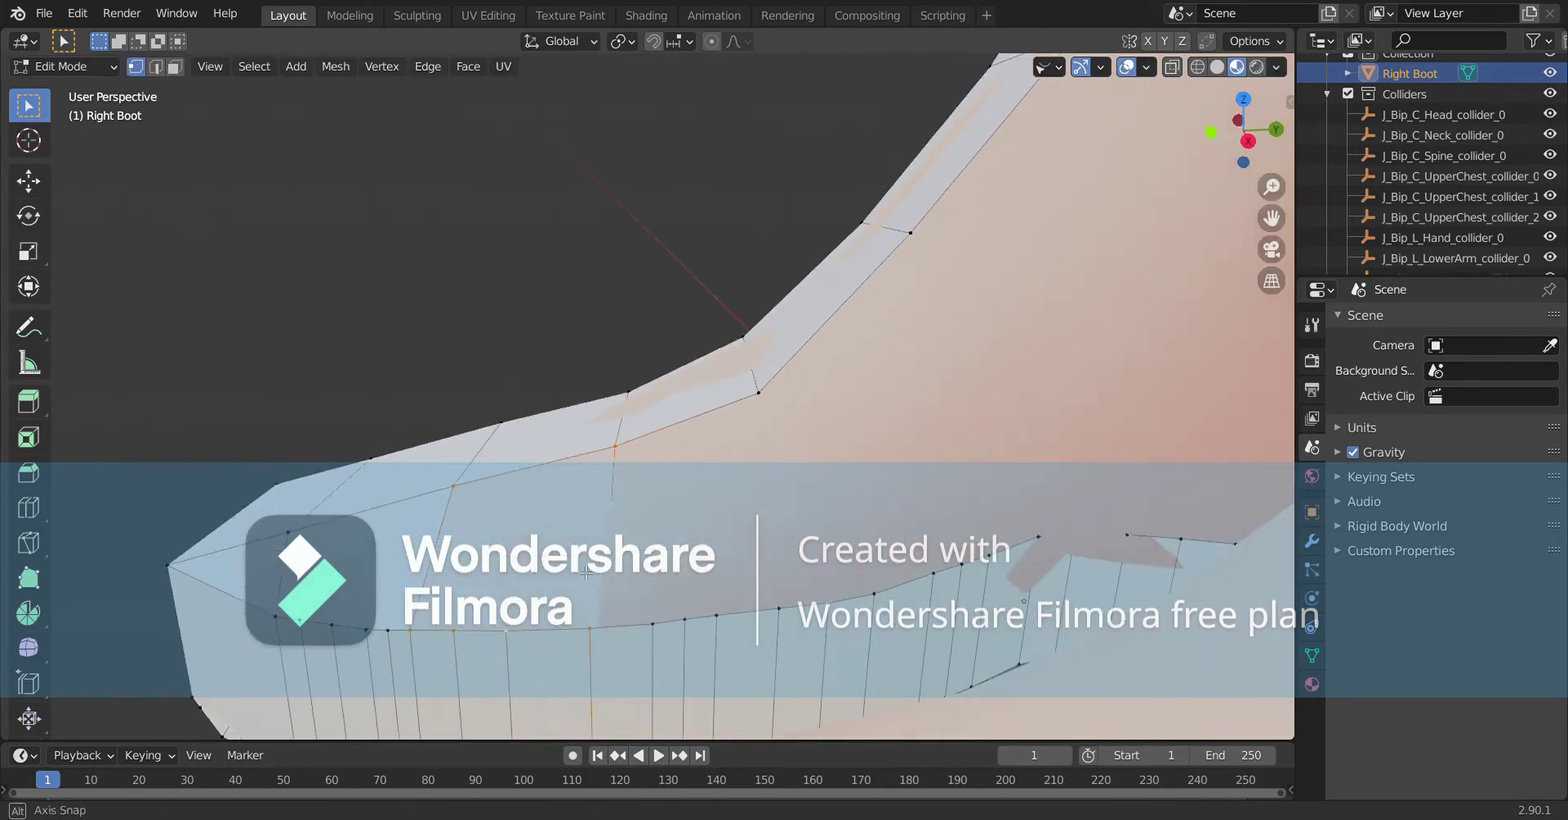
{"action": "middle_click_drag", "start_coordinate": [596, 618], "coordinate": [946, 346]}
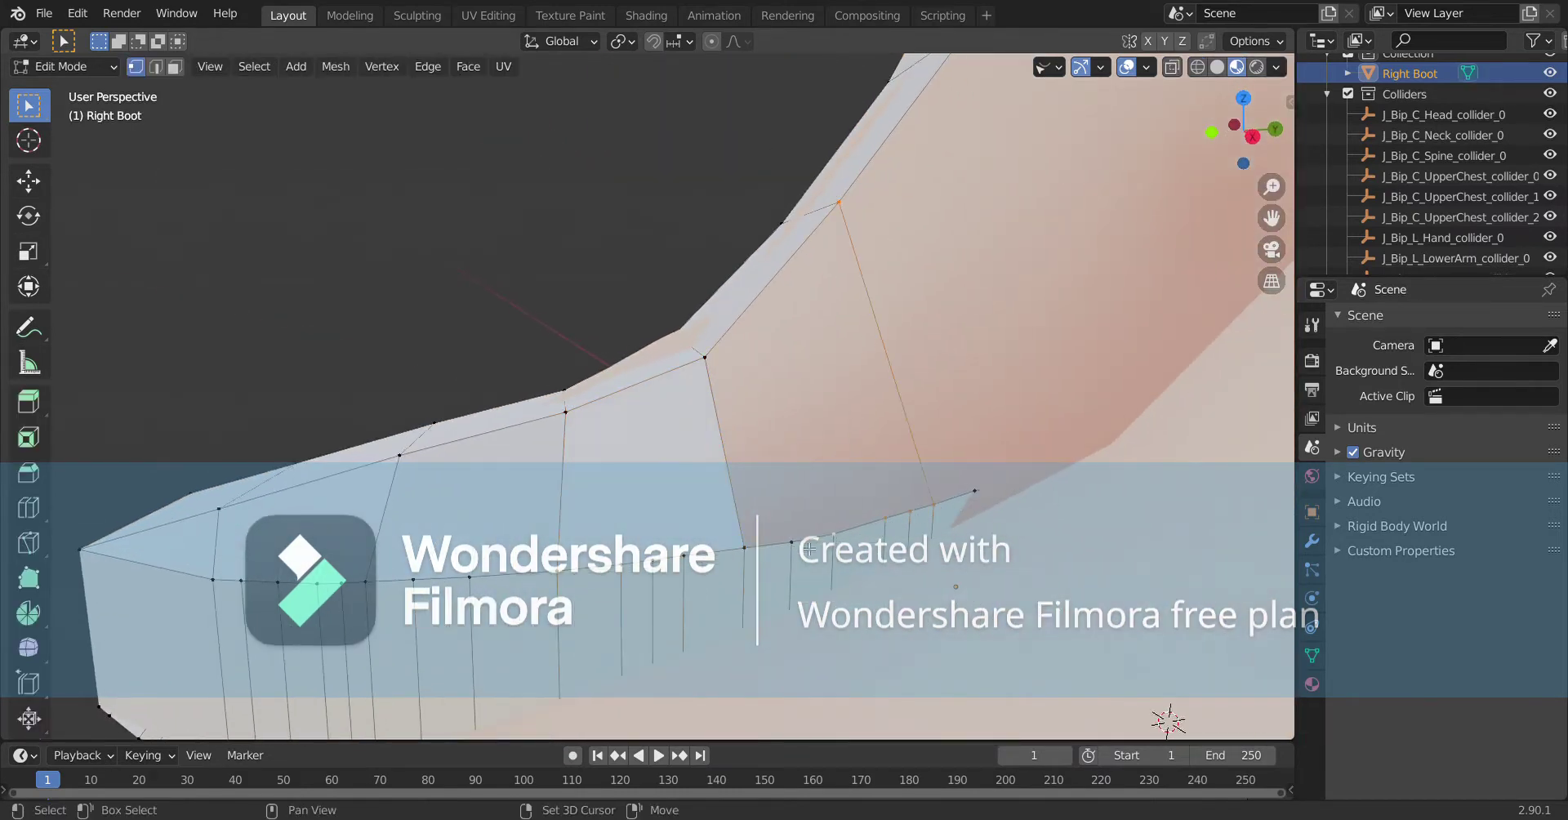
{"action": "middle_click_drag", "start_coordinate": [722, 359], "coordinate": [909, 507]}
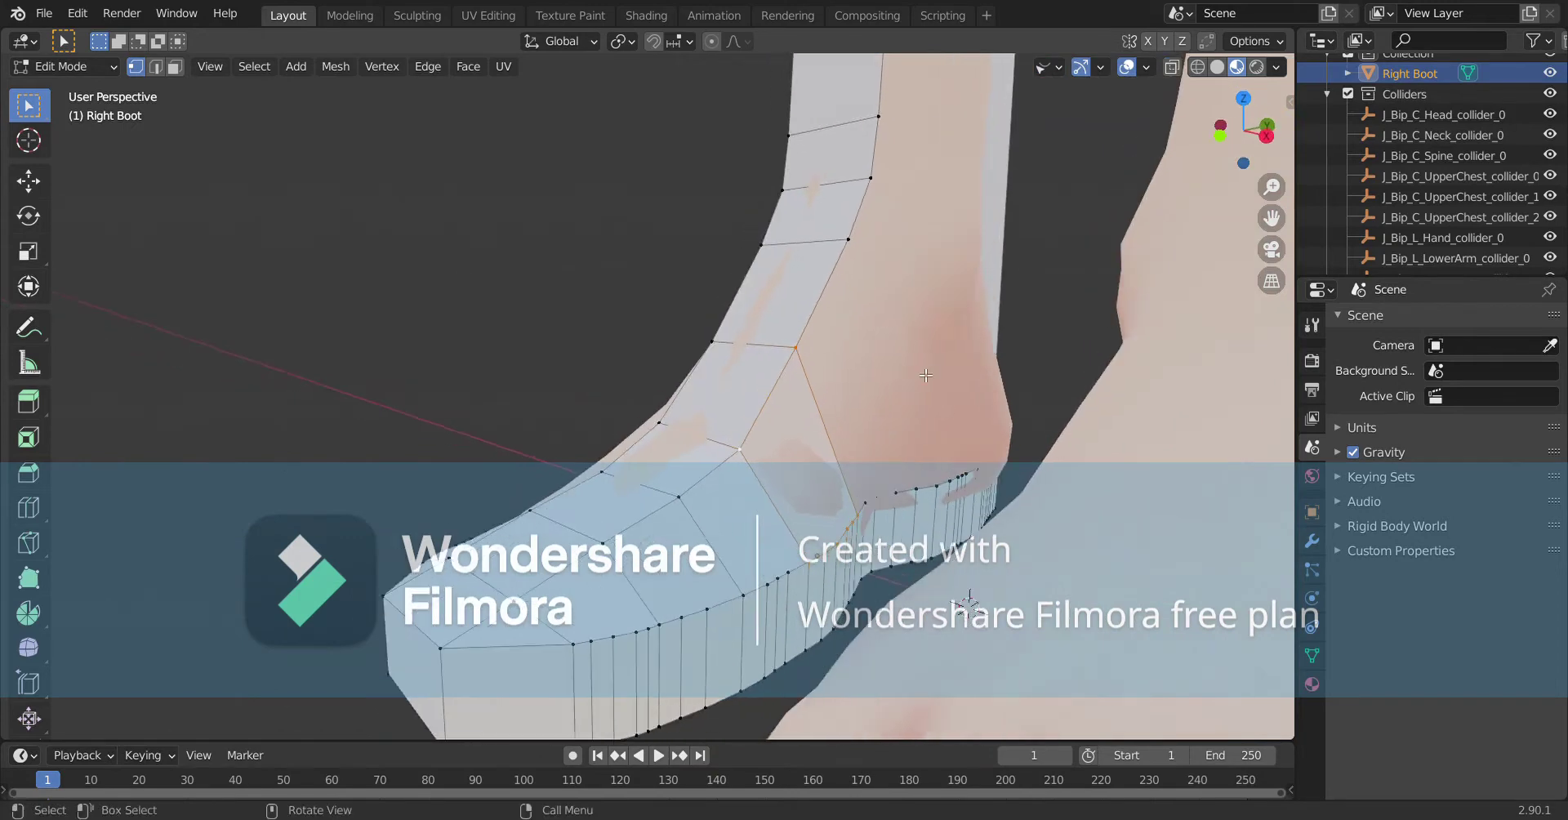
{"action": "mouse_move", "coordinate": [791, 356]}
{"action": "middle_mouse_down"}
{"action": "mouse_move", "coordinate": [1176, 411]}
{"action": "mouse_move", "coordinate": [1134, 353]}
{"action": "mouse_move", "coordinate": [898, 491]}
{"action": "mouse_move", "coordinate": [804, 575]}
{"action": "mouse_move", "coordinate": [829, 636]}
{"action": "mouse_move", "coordinate": [725, 235]}
{"action": "middle_mouse_up"}
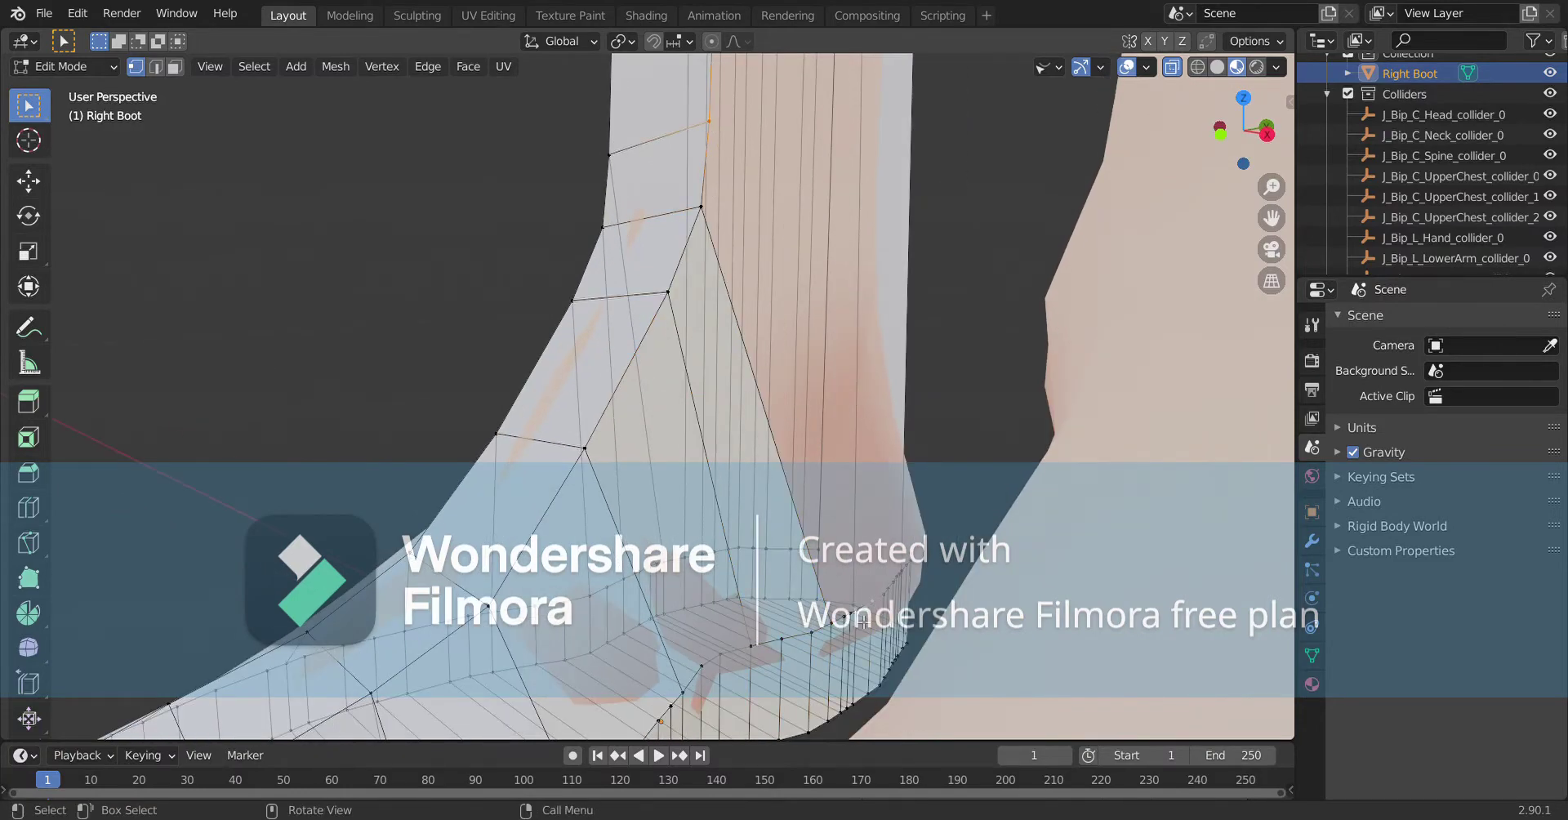
Move the vertex loop near the sole about 0.005 m along X.
{"action": "middle_click_drag", "start_coordinate": [704, 211], "coordinate": [776, 710]}
{"action": "scroll", "coordinate": [602, 221], "scroll_direction": "up", "scroll_amount": 3}
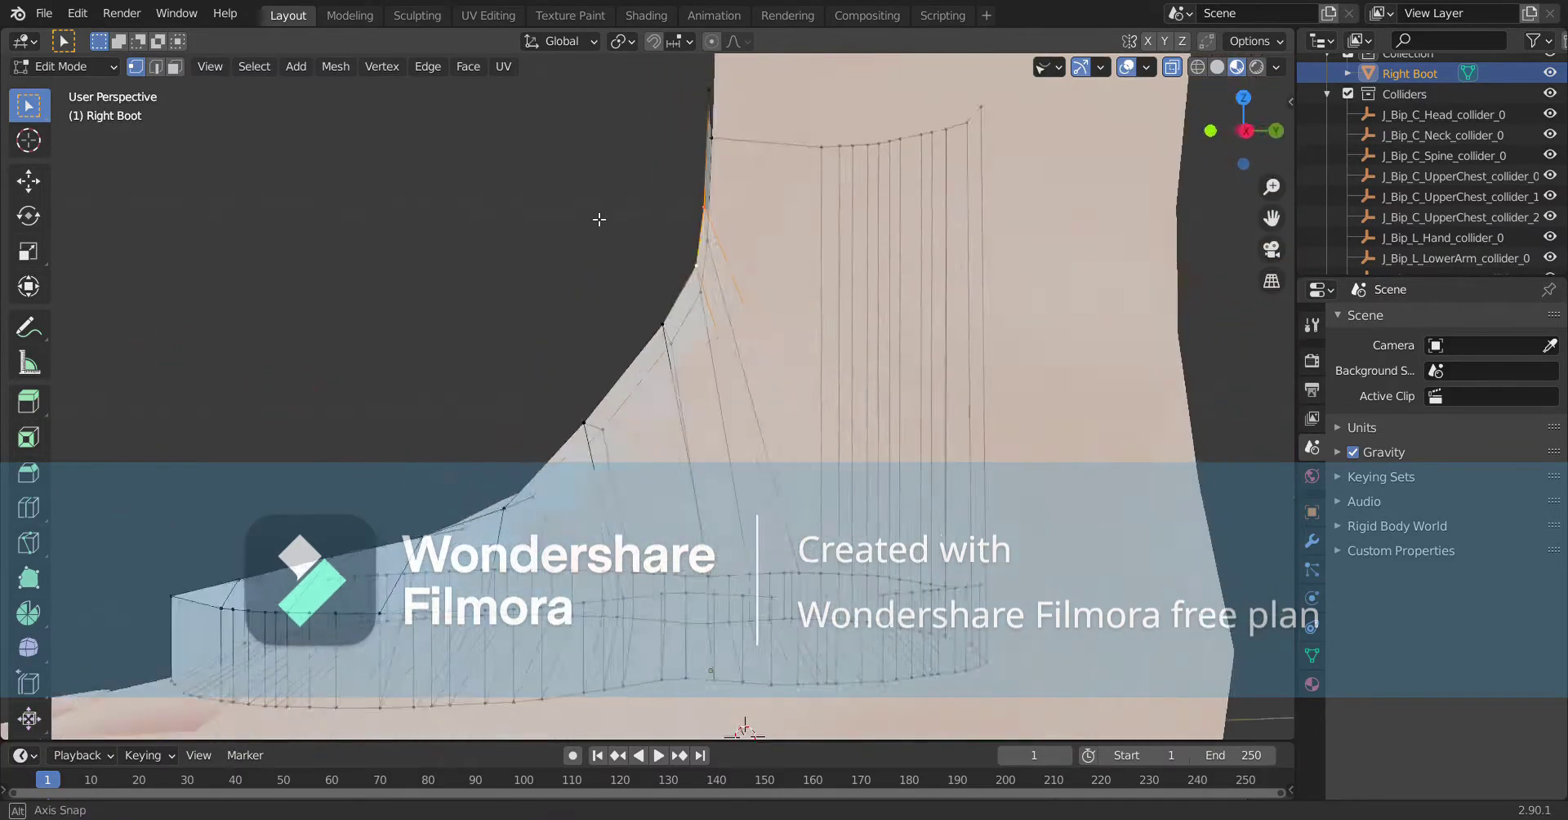
{"action": "scroll", "coordinate": [651, 276], "scroll_direction": "up", "scroll_amount": 3}
{"action": "middle_click_drag", "start_coordinate": [651, 277], "coordinate": [504, 72]}
{"action": "scroll", "coordinate": [760, 526], "scroll_direction": "down", "scroll_amount": 4}
{"action": "middle_click_drag", "start_coordinate": [759, 527], "coordinate": [759, 526]}
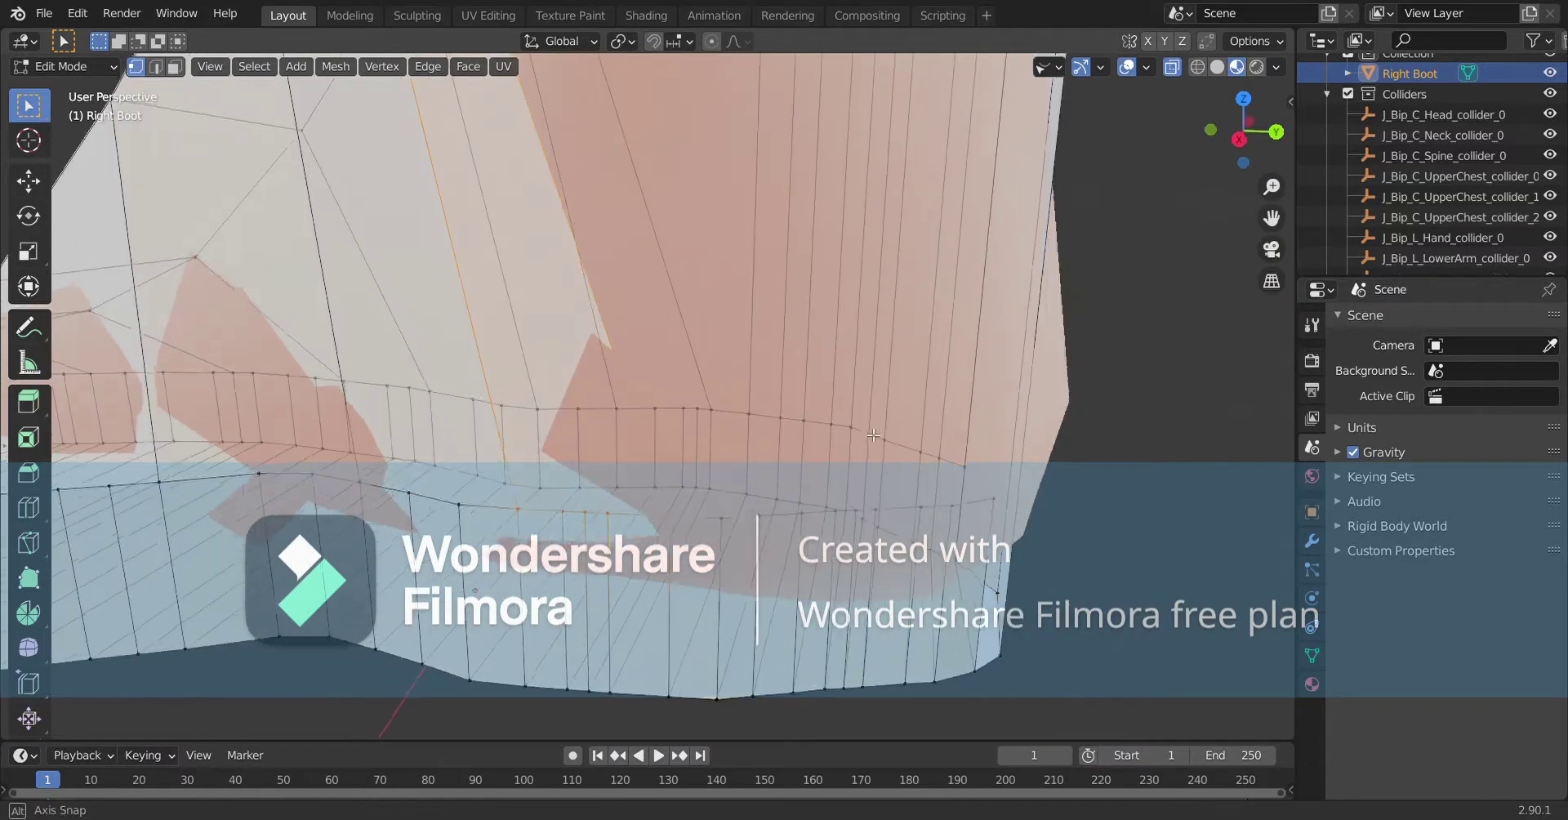
{"action": "key", "text": "g"}
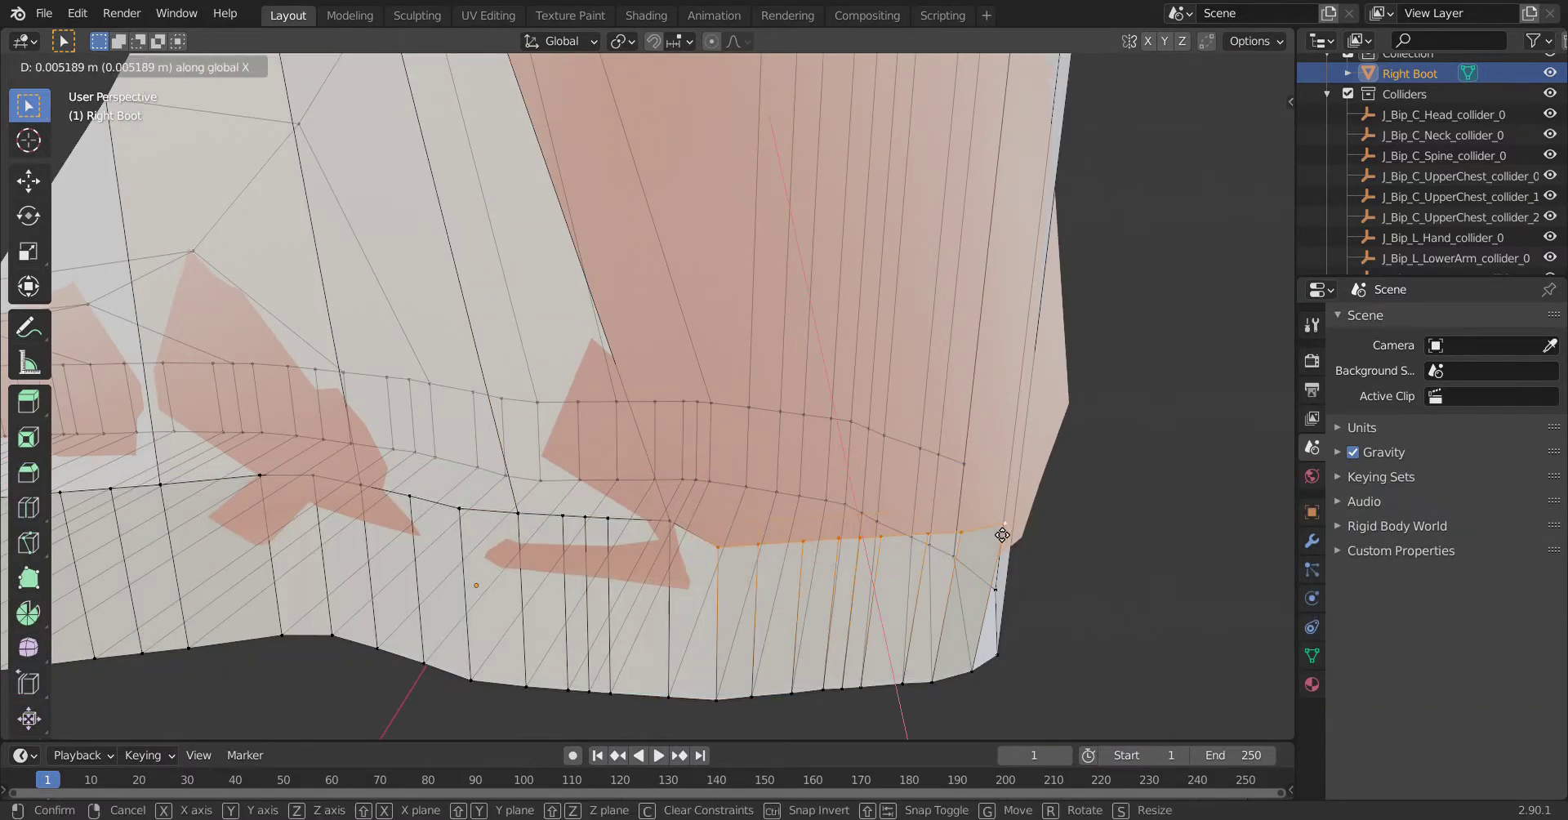
{"action": "left_click", "coordinate": [998, 536]}
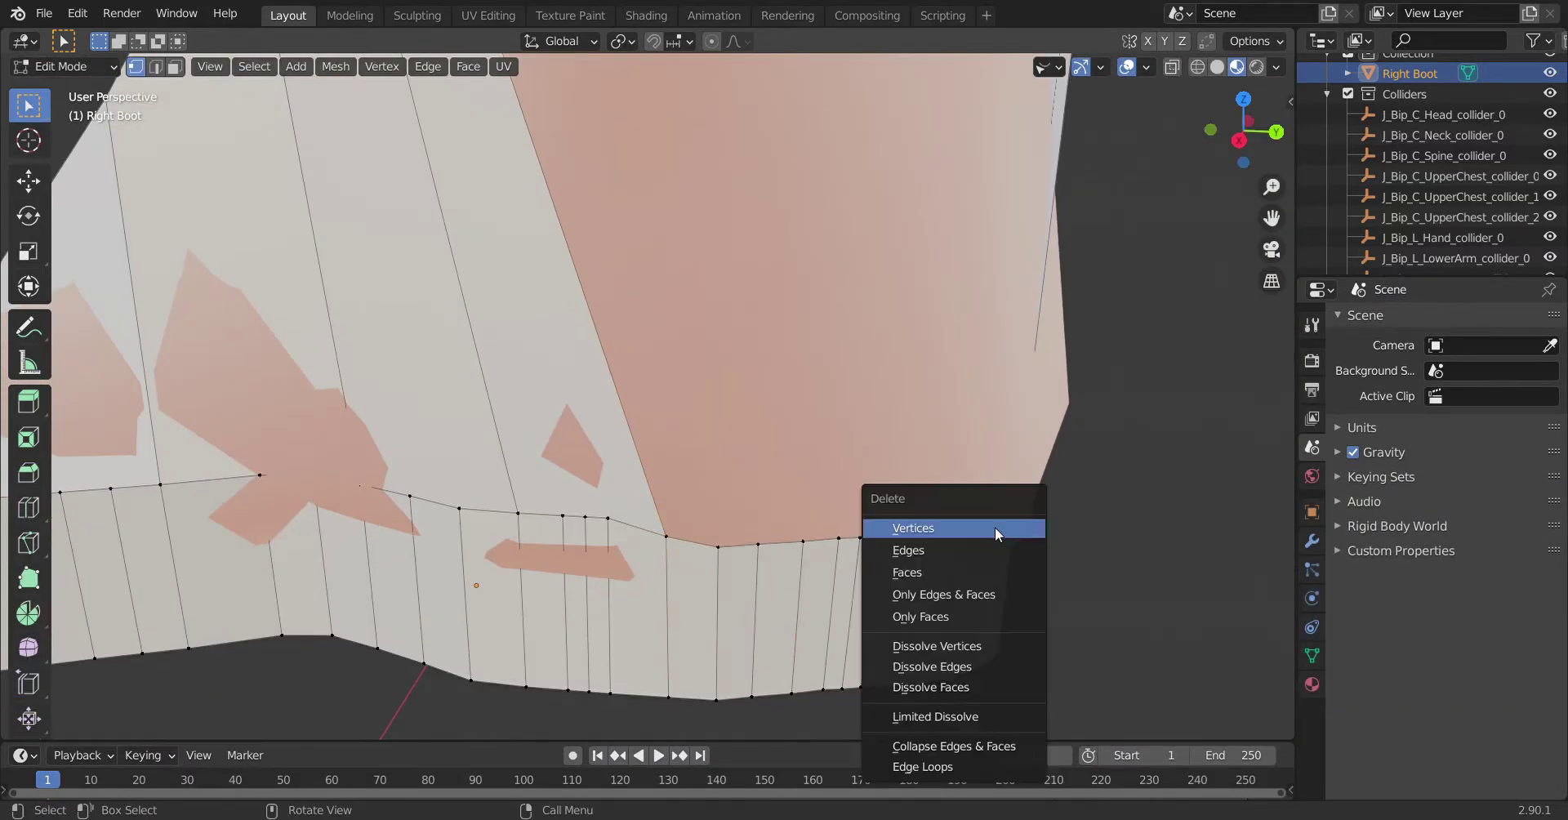
Extrude the boot's bottom edge loop about 0.07 m up Z to close the ankle side.
{"action": "mouse_move", "coordinate": [918, 413]}
{"action": "middle_mouse_down"}
{"action": "mouse_move", "coordinate": [771, 272]}
{"action": "mouse_move", "coordinate": [813, 389]}
{"action": "mouse_move", "coordinate": [627, 262]}
{"action": "mouse_move", "coordinate": [538, 374]}
{"action": "mouse_move", "coordinate": [540, 351]}
{"action": "middle_mouse_up"}
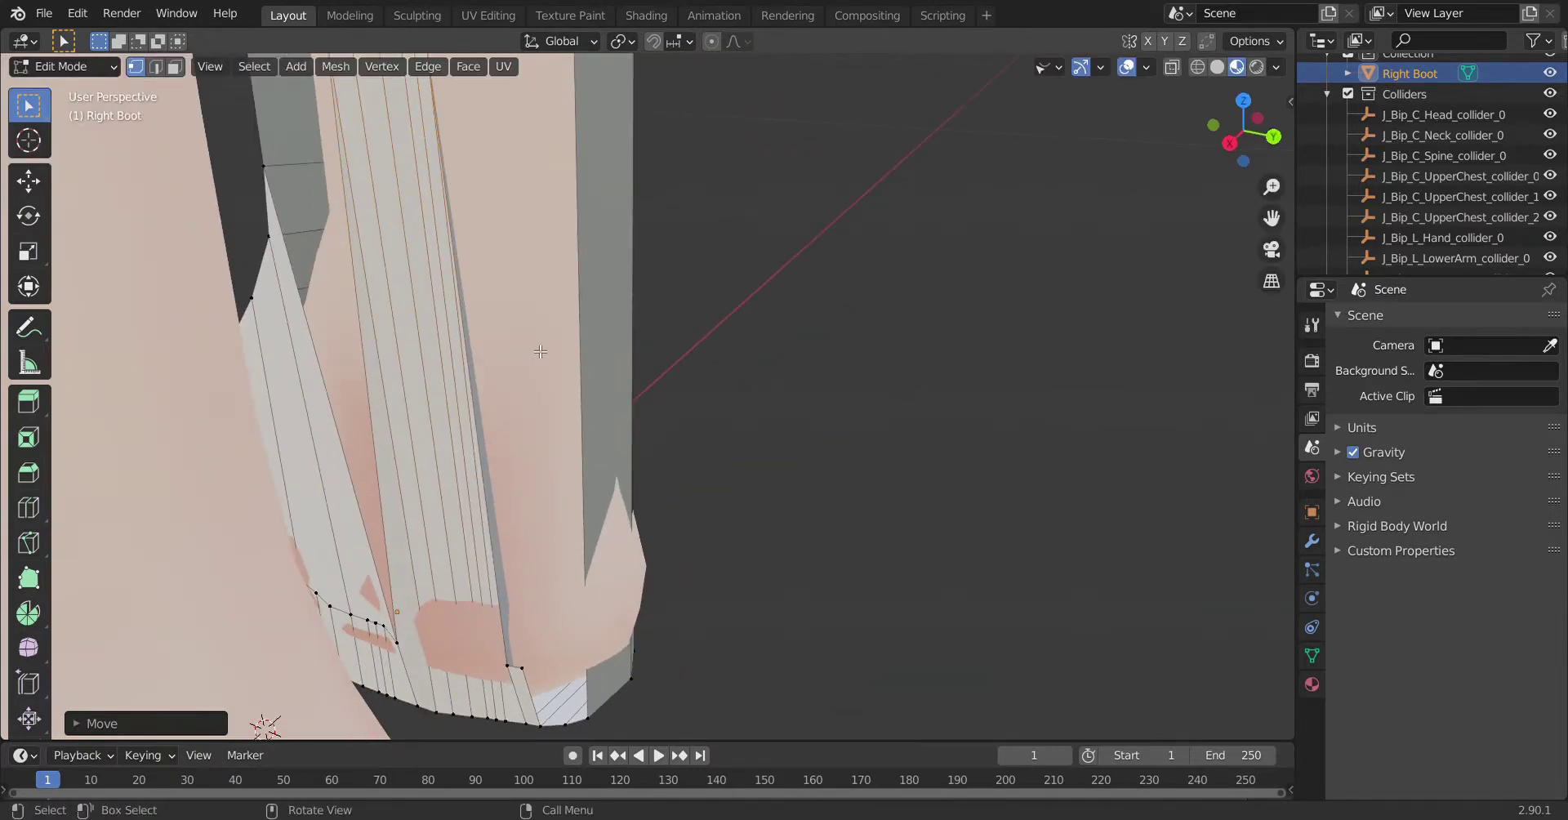
{"action": "mouse_move", "coordinate": [521, 427]}
{"action": "middle_mouse_down"}
{"action": "mouse_move", "coordinate": [389, 593]}
{"action": "mouse_move", "coordinate": [210, 666]}
{"action": "mouse_move", "coordinate": [538, 510]}
{"action": "mouse_move", "coordinate": [488, 271]}
{"action": "mouse_move", "coordinate": [472, 292]}
{"action": "middle_mouse_up"}
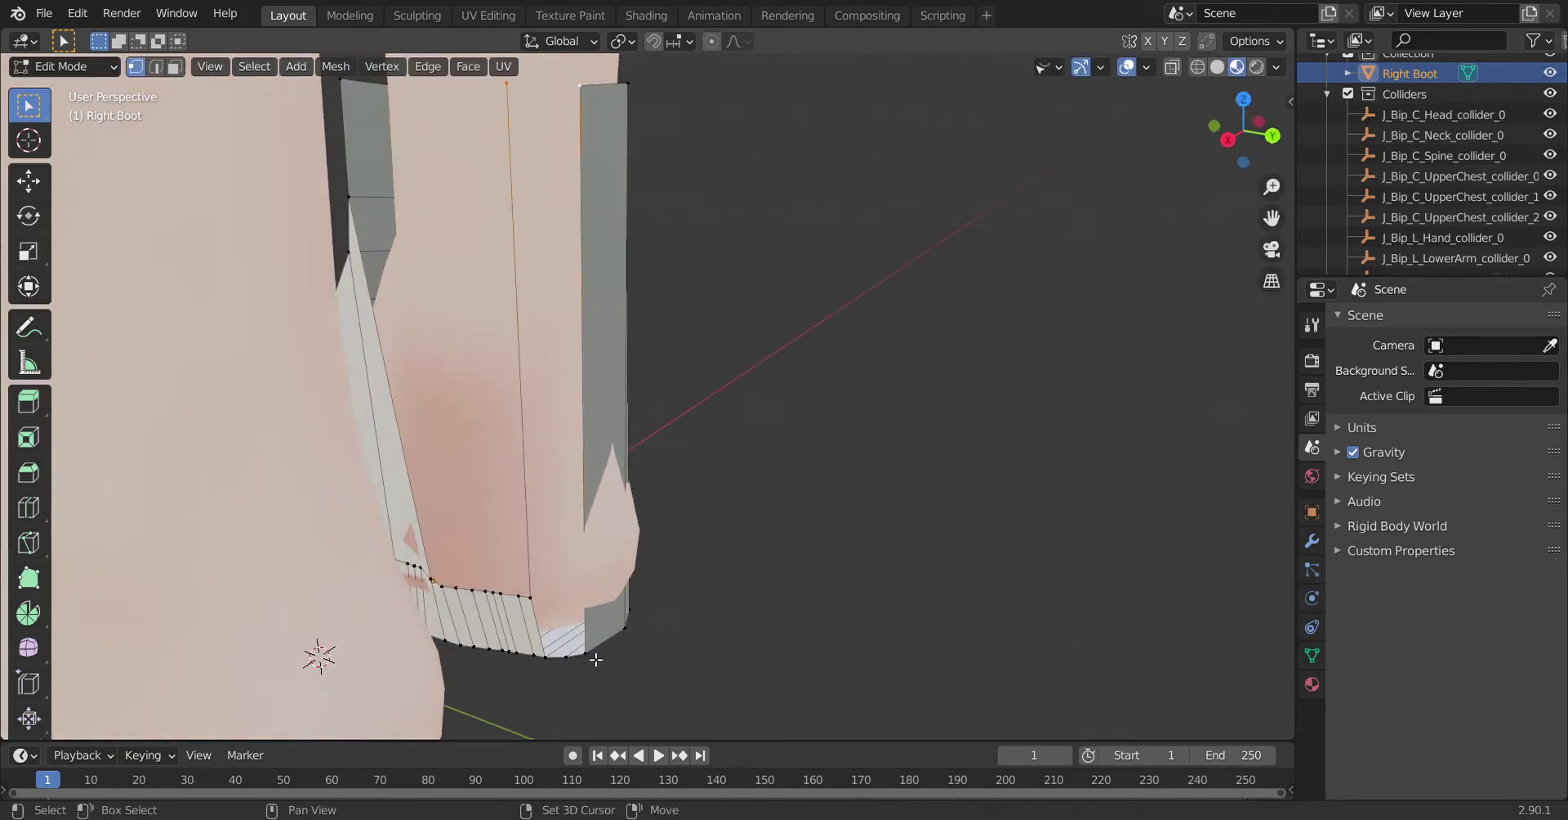
{"action": "middle_click_drag", "start_coordinate": [472, 292], "coordinate": [448, 696]}
{"action": "scroll", "coordinate": [448, 696], "scroll_direction": "up", "scroll_amount": 3}
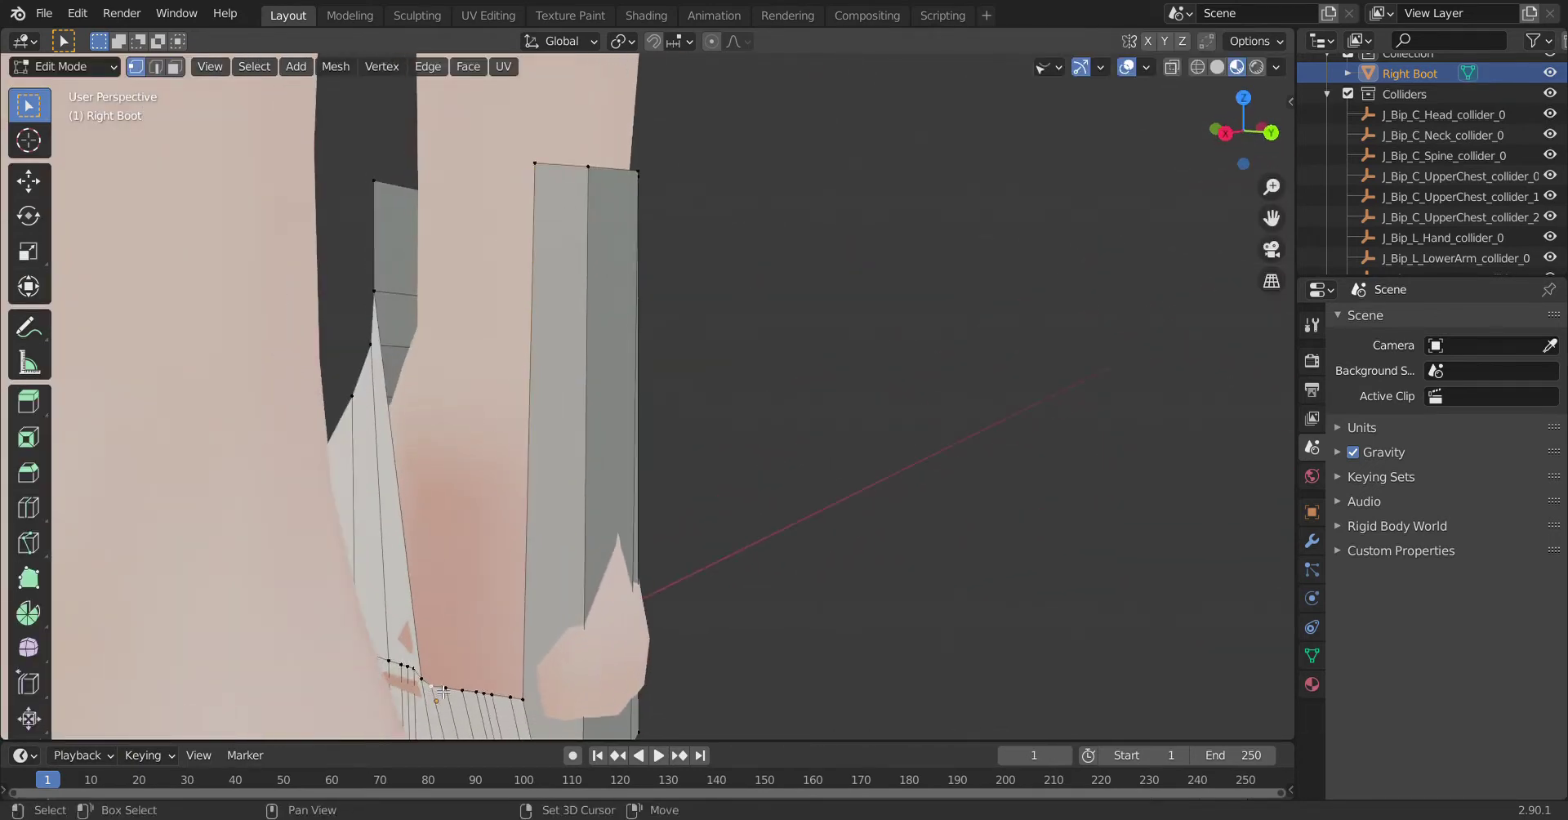
{"action": "key", "text": "e"}
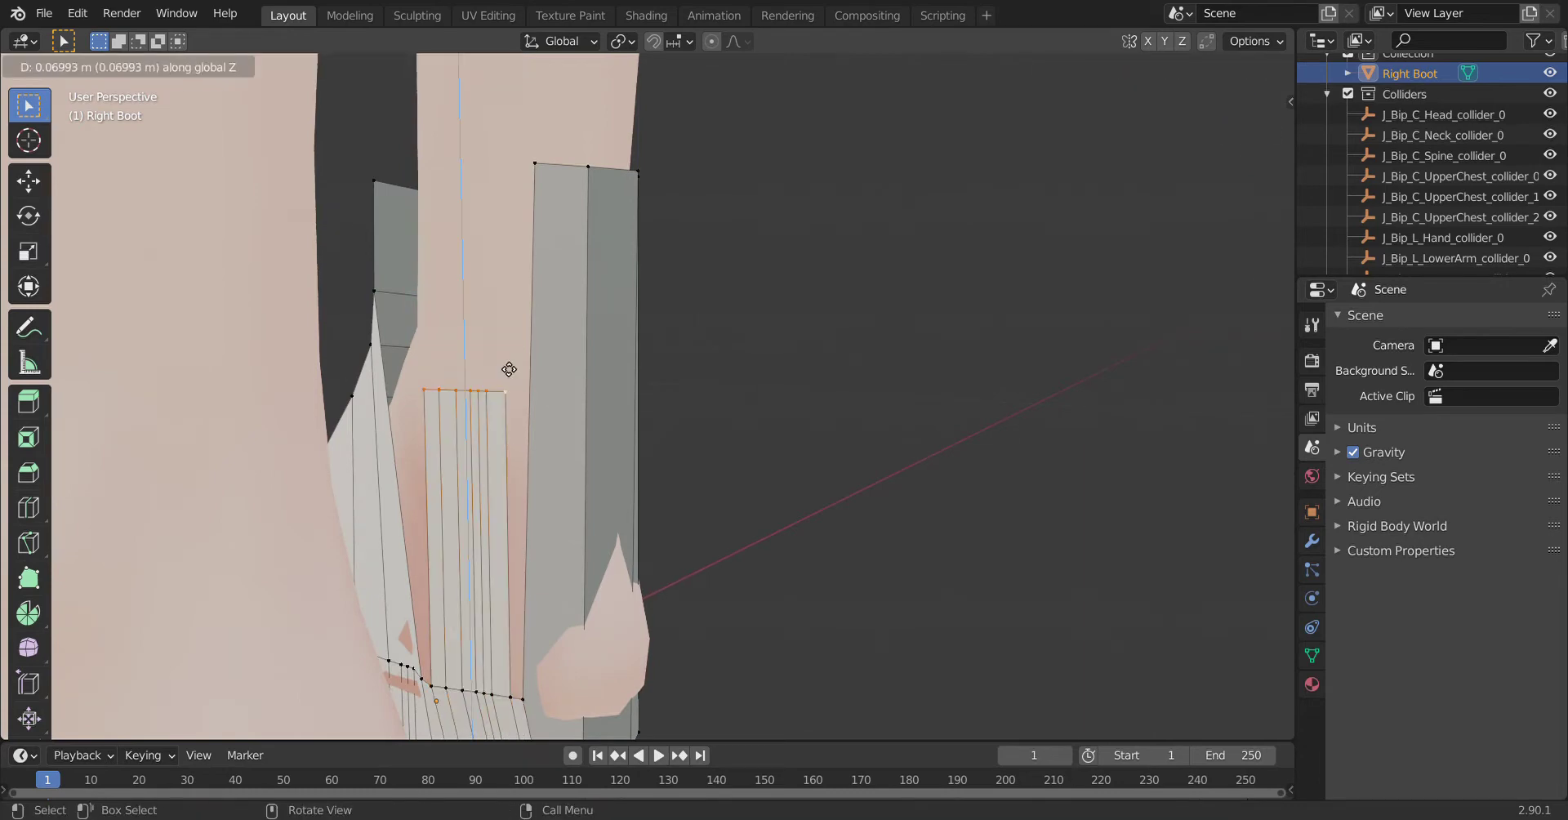
{"action": "left_click", "coordinate": [449, 203]}
{"action": "middle_click_drag", "start_coordinate": [449, 203], "coordinate": [441, 208]}
{"action": "scroll", "coordinate": [439, 210], "scroll_direction": "up", "scroll_amount": 2}
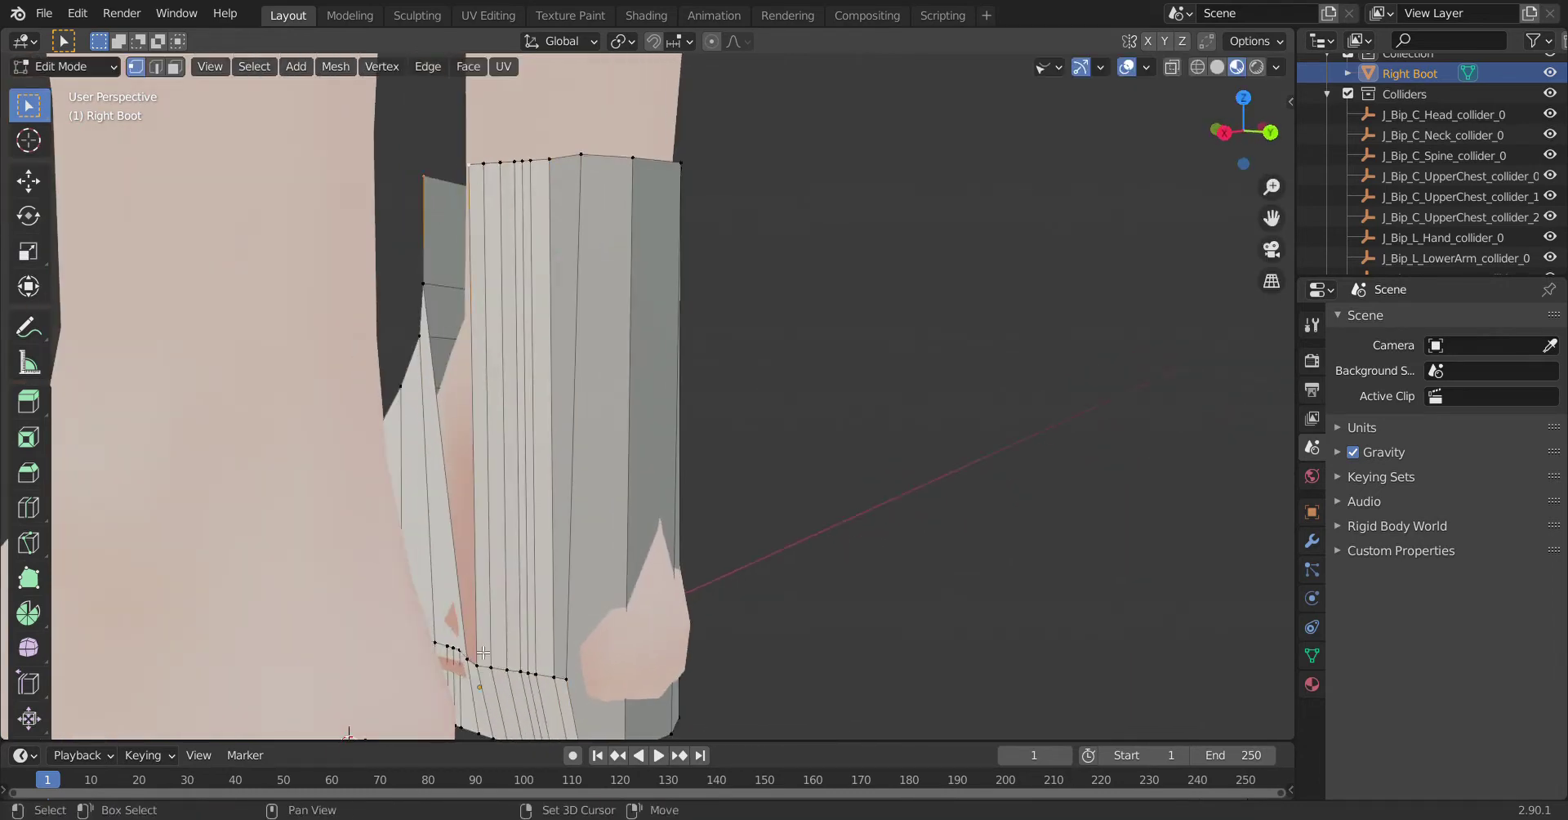
{"action": "scroll", "coordinate": [421, 290], "scroll_direction": "down", "scroll_amount": 5}
{"action": "middle_click_drag", "start_coordinate": [589, 430], "coordinate": [723, 404]}
Toggle between Object and Edit Mode and view the boot's underside.
{"action": "key", "text": "g"}
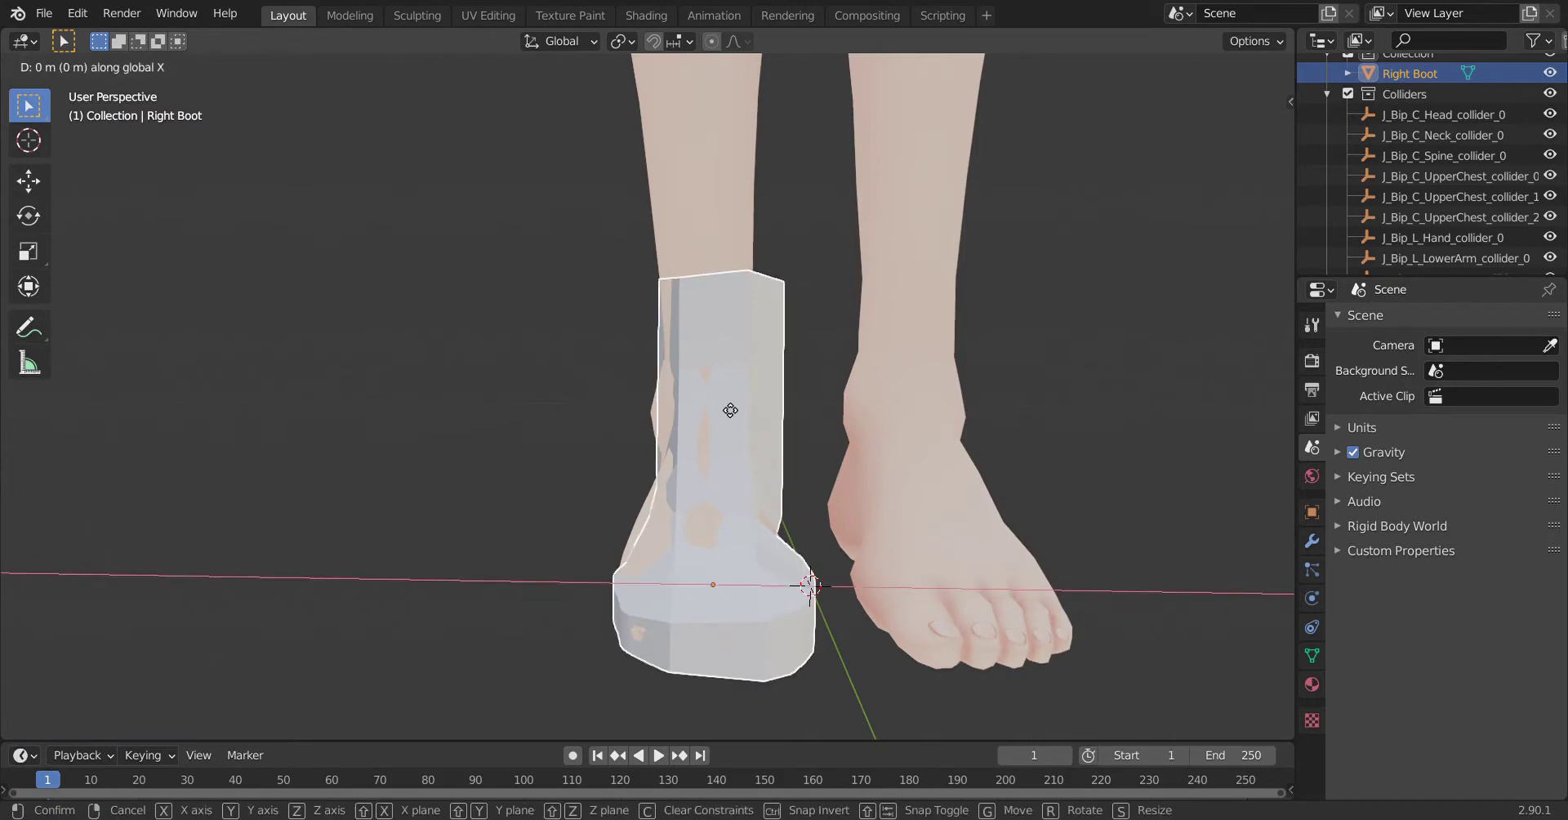
{"action": "left_click", "coordinate": [371, 513]}
{"action": "key", "text": "Tab"}
{"action": "mouse_move", "coordinate": [371, 516]}
{"action": "middle_mouse_down"}
{"action": "mouse_move", "coordinate": [1144, 392]}
{"action": "mouse_move", "coordinate": [665, 526]}
{"action": "mouse_move", "coordinate": [662, 413]}
{"action": "mouse_move", "coordinate": [1028, 406]}
{"action": "mouse_move", "coordinate": [665, 392]}
{"action": "mouse_move", "coordinate": [645, 565]}
{"action": "middle_mouse_up"}
{"action": "key", "text": "Tab"}
{"action": "scroll", "coordinate": [665, 392], "scroll_direction": "up", "scroll_amount": 2}
{"action": "key", "text": "Escape"}
{"action": "mouse_move", "coordinate": [227, 147]}
{"action": "middle_mouse_down"}
{"action": "mouse_move", "coordinate": [793, 253]}
{"action": "mouse_move", "coordinate": [975, 218]}
{"action": "mouse_move", "coordinate": [812, 229]}
{"action": "mouse_move", "coordinate": [787, 351]}
{"action": "mouse_move", "coordinate": [980, 508]}
{"action": "mouse_move", "coordinate": [773, 523]}
{"action": "mouse_move", "coordinate": [669, 607]}
{"action": "middle_mouse_up"}
{"action": "key", "text": "Tab"}
{"action": "key", "text": "Tab"}
{"action": "key", "text": "Tab"}
{"action": "key", "text": "Tab"}
Brush-select the sole rim faces from a straight side view.
{"action": "key", "text": "c"}
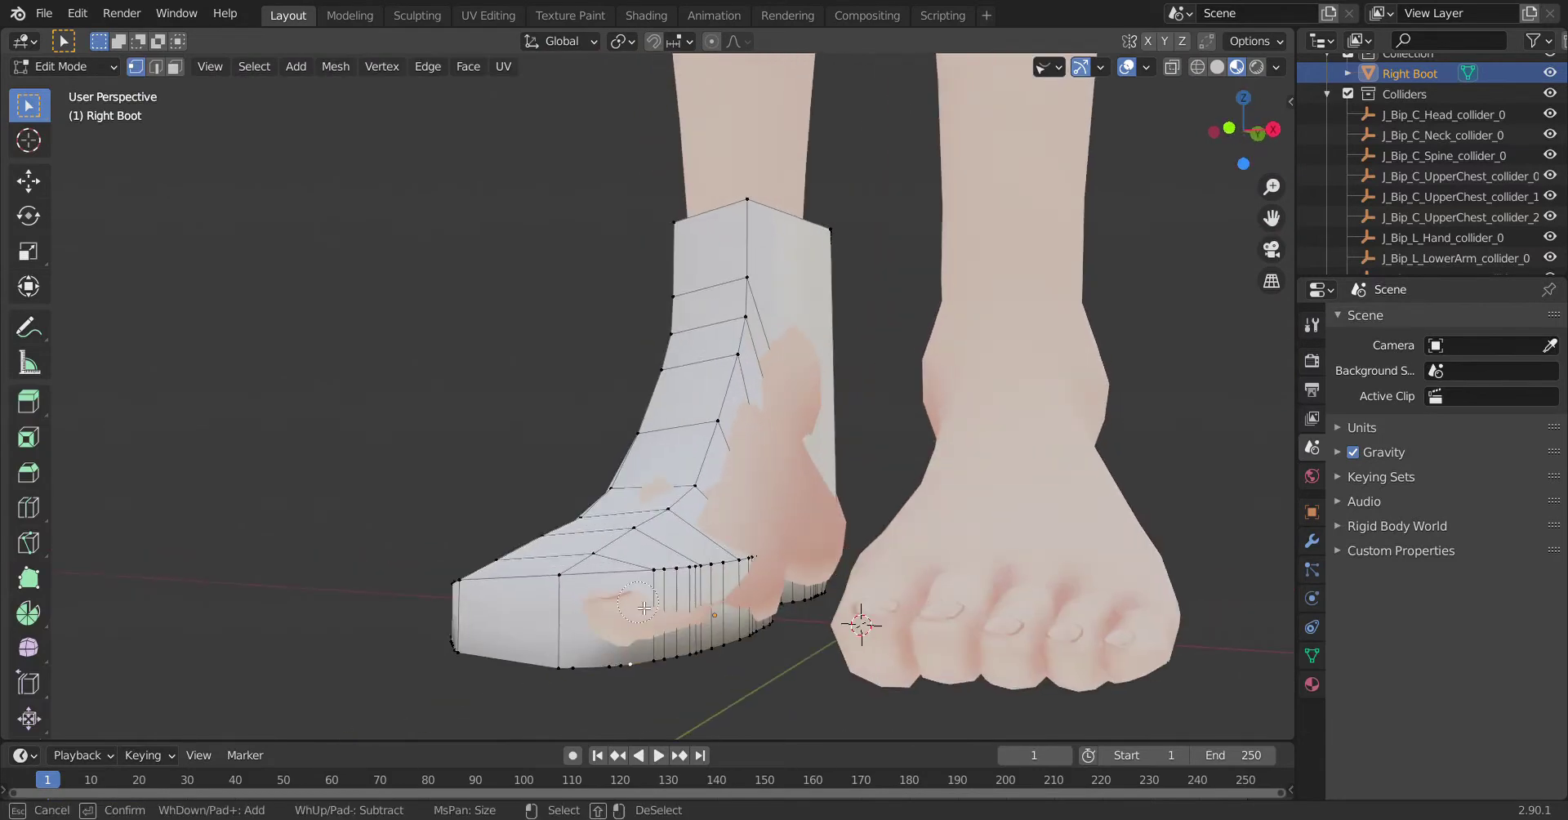
{"action": "middle_click_drag", "start_coordinate": [325, 620], "coordinate": [675, 673]}
{"action": "key", "text": "c"}
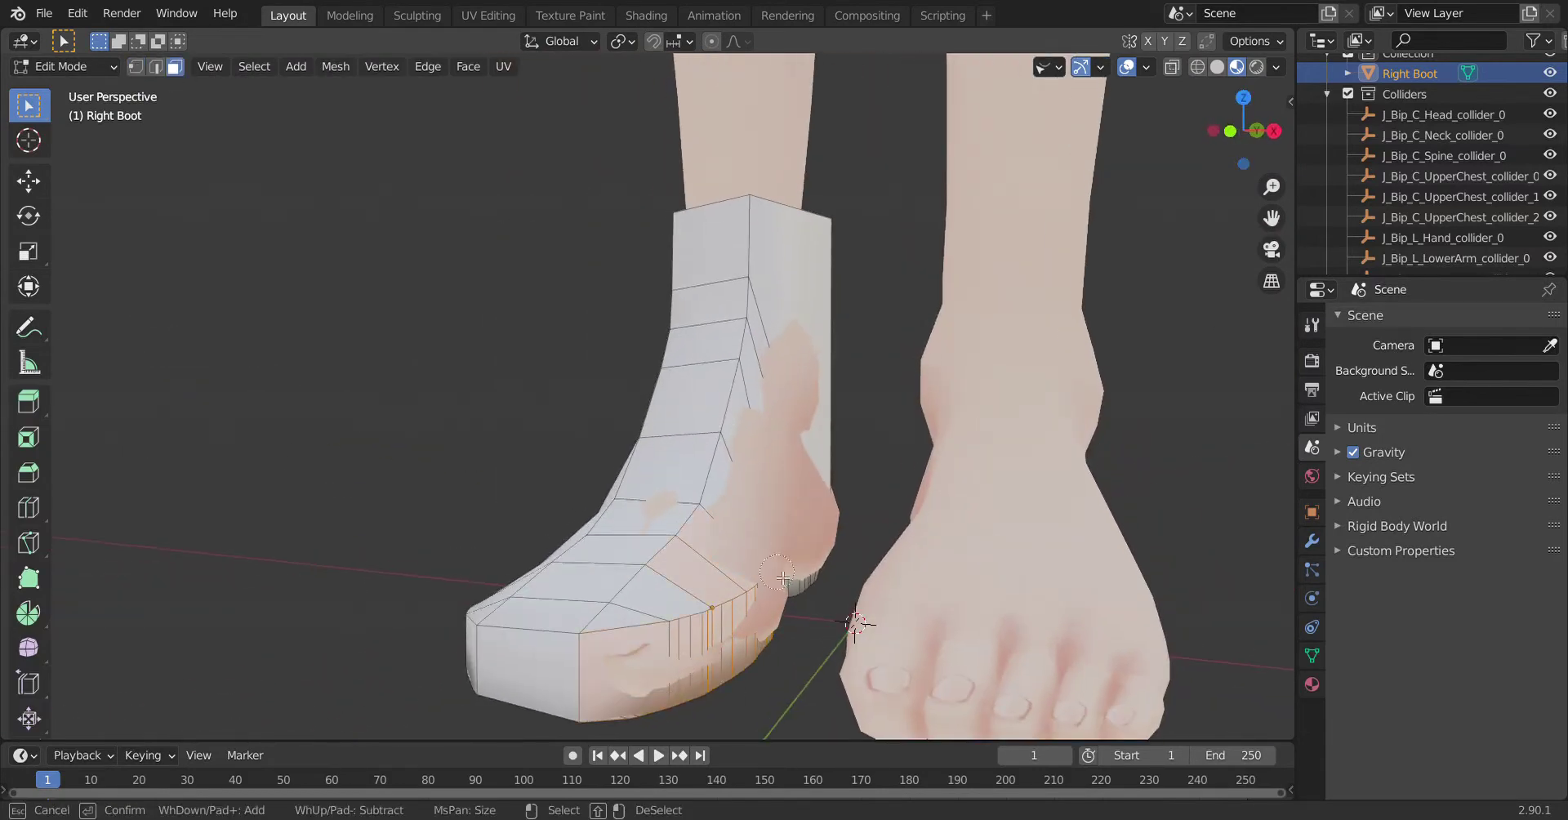
{"action": "scroll", "coordinate": [784, 578], "scroll_direction": "up", "scroll_amount": 3}
{"action": "scroll", "coordinate": [797, 576], "scroll_direction": "up", "scroll_amount": 3}
{"action": "middle_click_drag", "start_coordinate": [697, 435], "coordinate": [891, 505]}
{"action": "key", "text": "KP_3"}
{"action": "scroll", "coordinate": [776, 474], "scroll_direction": "up", "scroll_amount": 3}
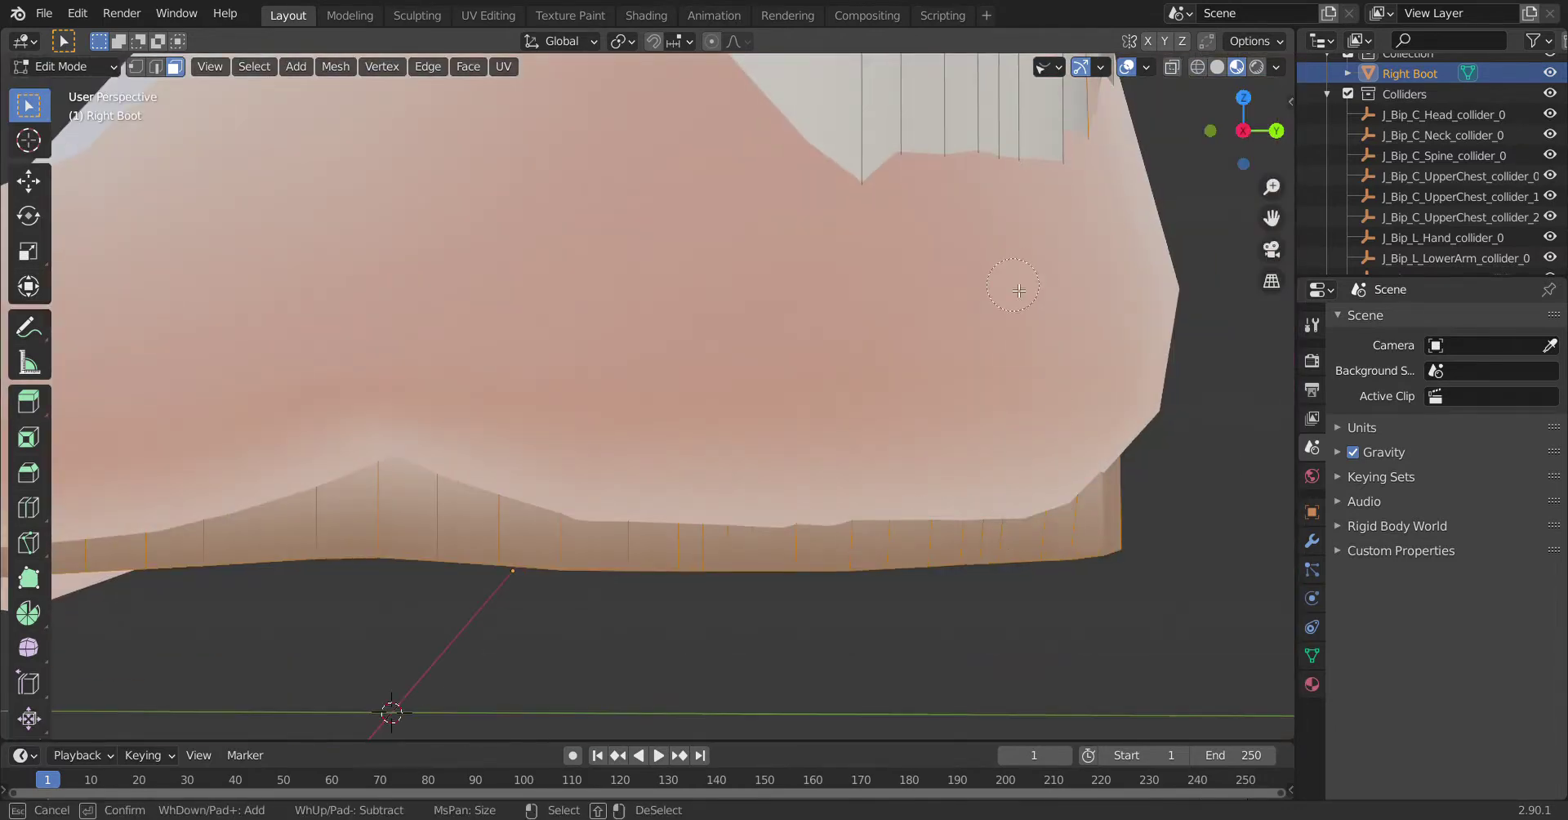
{"action": "key", "text": "Escape"}
Finish the sole selection and review it from a front view of both feet.
{"action": "middle_click_drag", "start_coordinate": [1018, 291], "coordinate": [523, 208]}
{"action": "key", "text": "Escape"}
{"action": "middle_click_drag", "start_coordinate": [839, 202], "coordinate": [801, 369]}
{"action": "scroll", "coordinate": [801, 369], "scroll_direction": "down", "scroll_amount": 3}
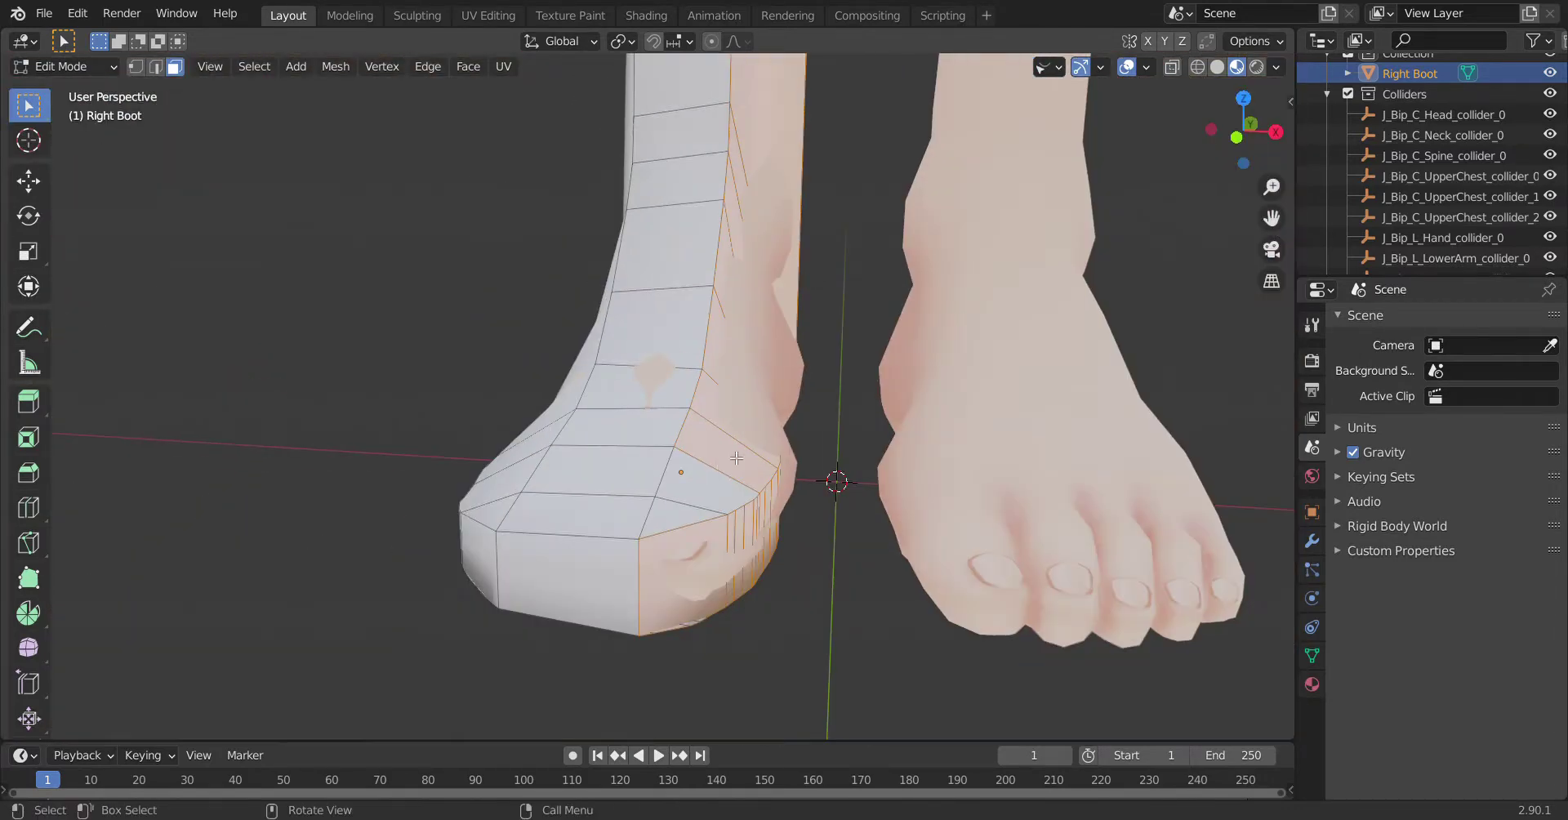
{"action": "scroll", "coordinate": [726, 445], "scroll_direction": "down", "scroll_amount": 3}
{"action": "key", "text": "Tab"}
{"action": "middle_click_drag", "start_coordinate": [725, 445], "coordinate": [701, 332]}
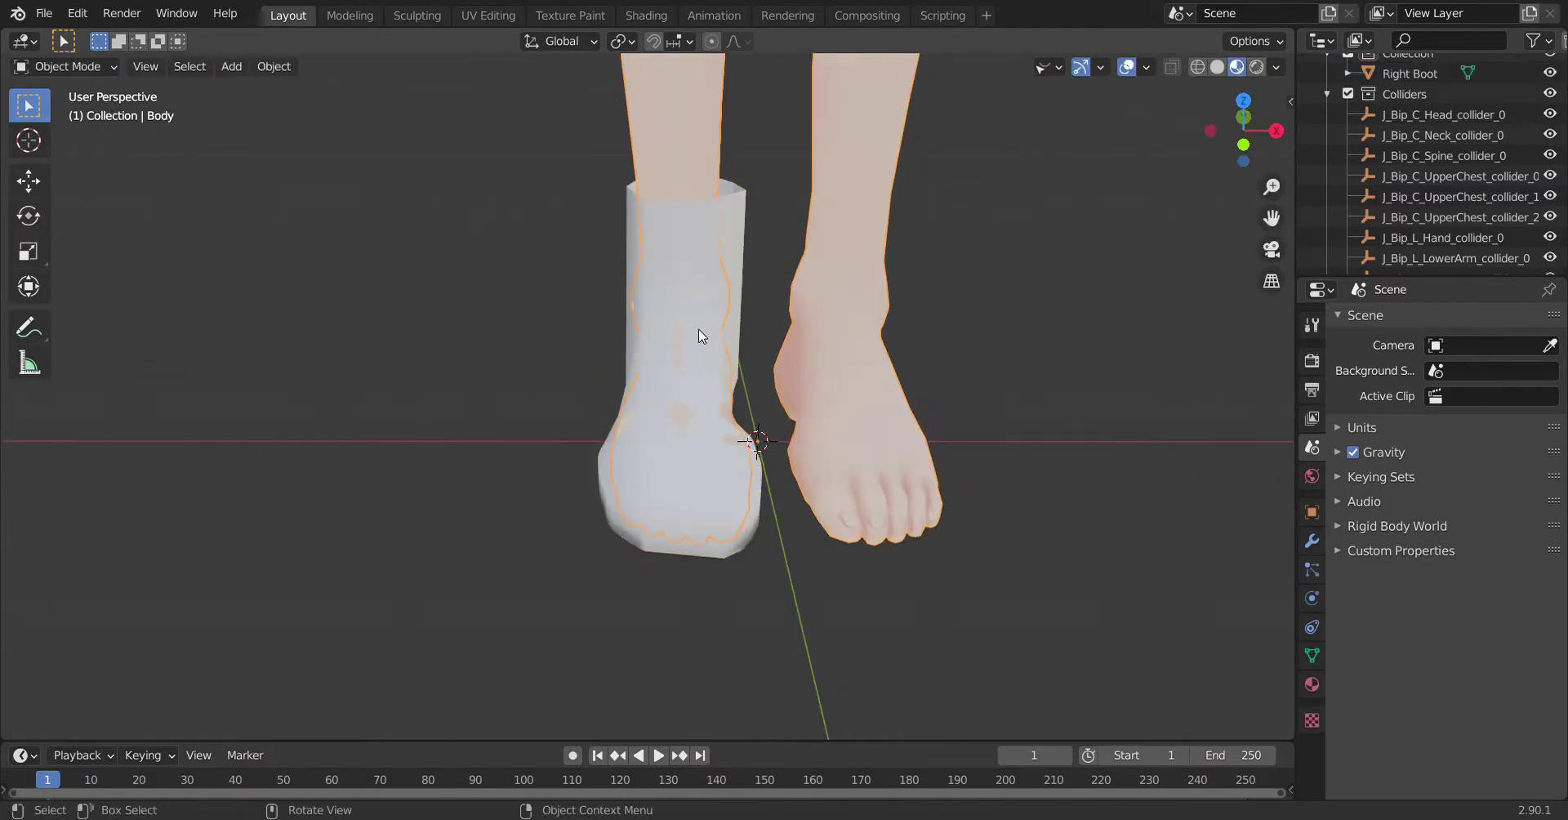
{"action": "key", "text": "Tab"}
{"action": "mouse_move", "coordinate": [720, 237]}
{"action": "middle_mouse_down"}
{"action": "mouse_move", "coordinate": [647, 284]}
{"action": "mouse_move", "coordinate": [841, 214]}
{"action": "mouse_move", "coordinate": [628, 321]}
{"action": "middle_mouse_up"}
{"action": "scroll", "coordinate": [841, 214], "scroll_direction": "up", "scroll_amount": 3}
Scale the top edge loop along X to narrow the rim, then adjust its height.
{"action": "left_click", "coordinate": [628, 321], "text": "alt"}
{"action": "key", "text": "s"}
{"action": "key", "text": "x"}
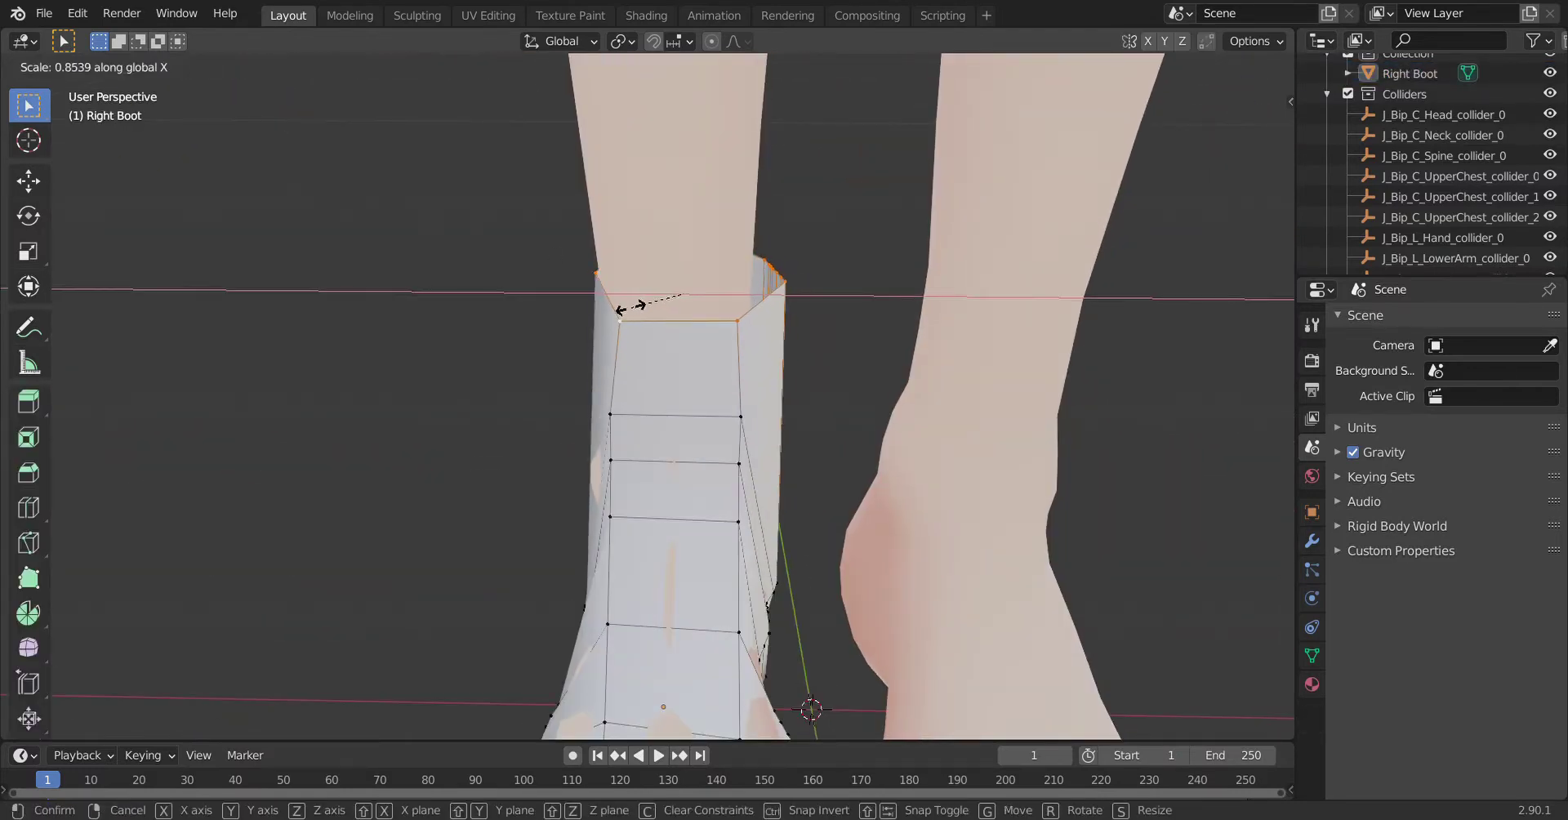
{"action": "left_click", "coordinate": [458, 364]}
{"action": "middle_click_drag", "start_coordinate": [458, 365], "coordinate": [997, 348]}
{"action": "left_click", "coordinate": [523, 265]}
Check the boot in Object Mode, then select vertices near the boot's top.
{"action": "key", "text": "Tab"}
{"action": "scroll", "coordinate": [453, 270], "scroll_direction": "up", "scroll_amount": 3}
{"action": "scroll", "coordinate": [453, 269], "scroll_direction": "up", "scroll_amount": 3}
{"action": "scroll", "coordinate": [454, 275], "scroll_direction": "down", "scroll_amount": 5}
{"action": "mouse_move", "coordinate": [453, 276]}
{"action": "middle_mouse_down"}
{"action": "mouse_move", "coordinate": [812, 367]}
{"action": "mouse_move", "coordinate": [657, 326]}
{"action": "mouse_move", "coordinate": [1032, 462]}
{"action": "mouse_move", "coordinate": [677, 545]}
{"action": "mouse_move", "coordinate": [452, 513]}
{"action": "mouse_move", "coordinate": [653, 613]}
{"action": "mouse_move", "coordinate": [875, 682]}
{"action": "mouse_move", "coordinate": [597, 581]}
{"action": "mouse_move", "coordinate": [653, 490]}
{"action": "middle_mouse_up"}
{"action": "key", "text": "Tab"}
{"action": "left_click", "coordinate": [452, 513], "text": "ctrl"}
{"action": "scroll", "coordinate": [597, 581], "scroll_direction": "up", "scroll_amount": 2}
{"action": "scroll", "coordinate": [621, 523], "scroll_direction": "up", "scroll_amount": 4}
{"action": "scroll", "coordinate": [790, 484], "scroll_direction": "down", "scroll_amount": 5}
{"action": "mouse_move", "coordinate": [789, 484]}
{"action": "middle_mouse_down"}
{"action": "mouse_move", "coordinate": [799, 299]}
{"action": "mouse_move", "coordinate": [454, 358]}
{"action": "middle_mouse_up"}
Delete the stray vertices along the boot's top in vertex select mode.
{"action": "key", "text": "1"}
{"action": "middle_click_drag", "start_coordinate": [802, 617], "coordinate": [629, 69]}
{"action": "middle_click_drag", "start_coordinate": [622, 482], "coordinate": [774, 126]}
{"action": "key", "text": "x"}
{"action": "left_click", "coordinate": [730, 253]}
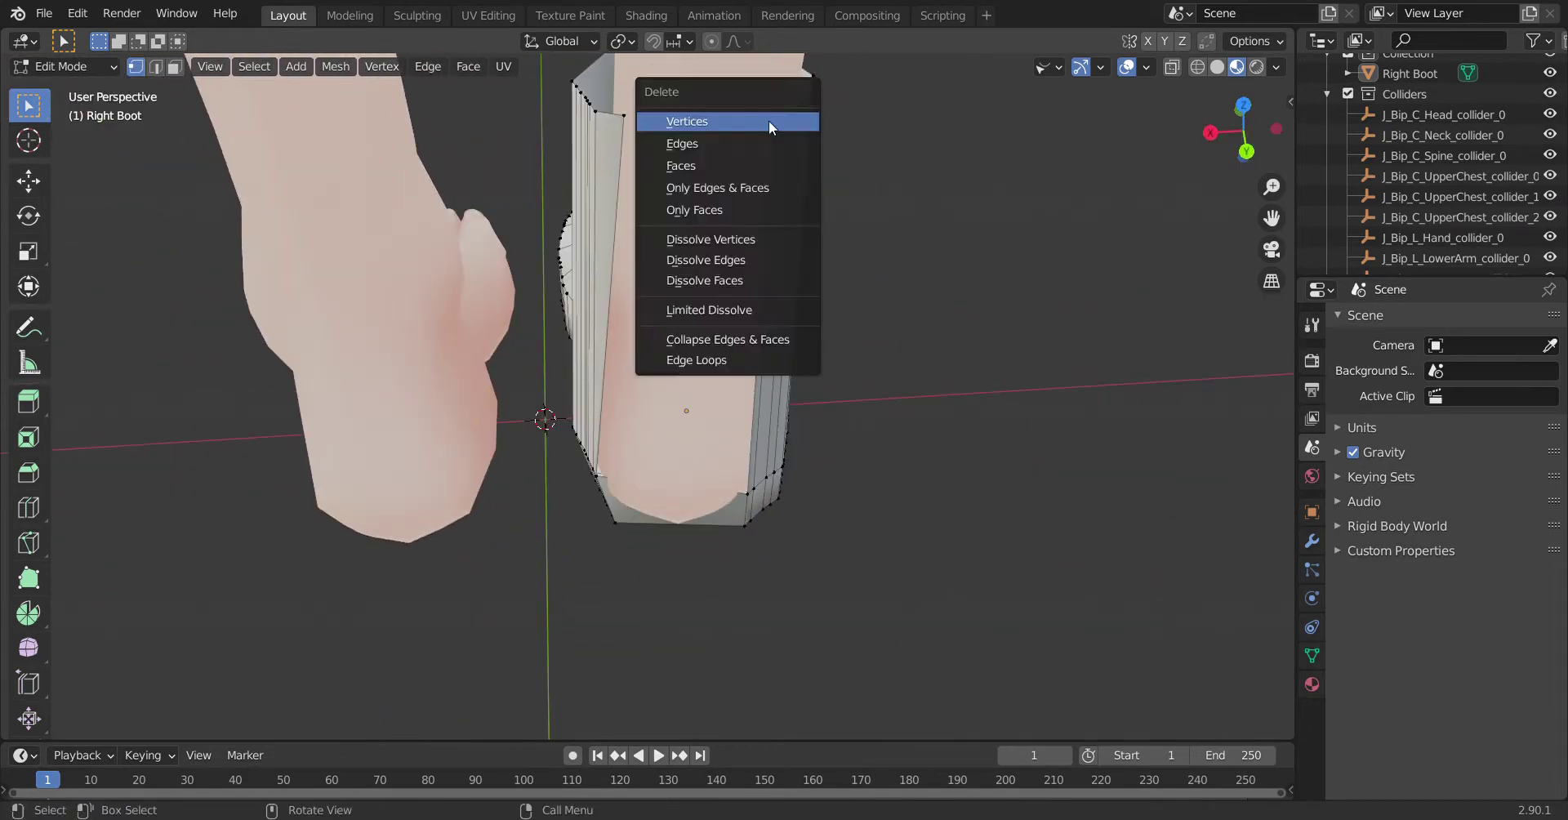
{"action": "scroll", "coordinate": [752, 462], "scroll_direction": "down", "scroll_amount": 2, "text": "shift"}
Add a new edge loop around the Right Boot with Ctrl+R.
{"action": "mouse_move", "coordinate": [634, 89]}
{"action": "middle_mouse_down"}
{"action": "mouse_move", "coordinate": [746, 414]}
{"action": "mouse_move", "coordinate": [811, 291]}
{"action": "mouse_move", "coordinate": [702, 408]}
{"action": "mouse_move", "coordinate": [39, 509]}
{"action": "middle_mouse_up"}
{"action": "key", "text": "ctrl+r"}
{"action": "left_click", "coordinate": [710, 407]}
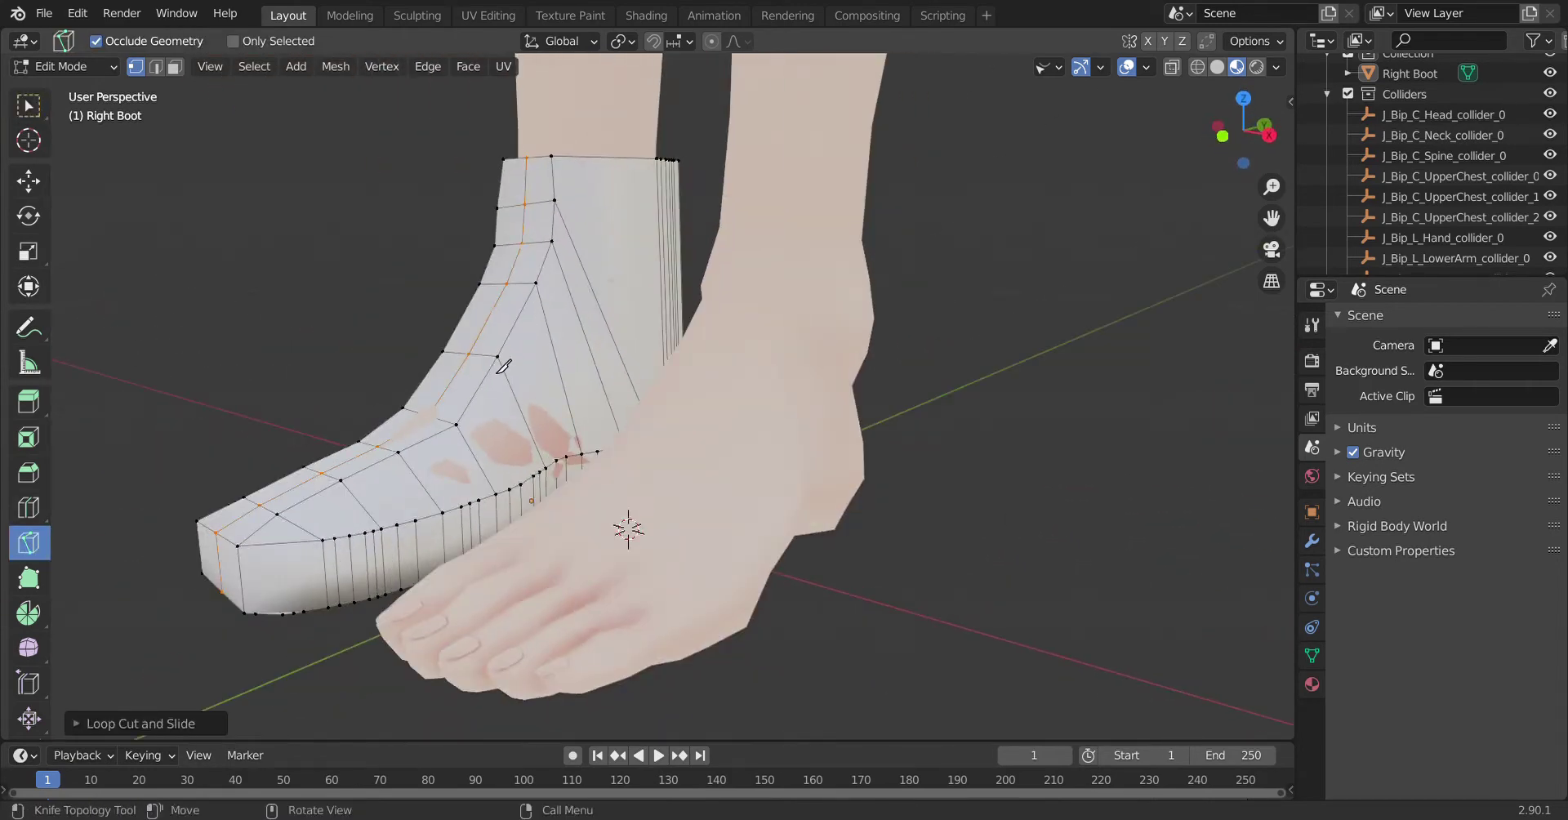
{"action": "middle_click_drag", "start_coordinate": [705, 308], "coordinate": [839, 357]}
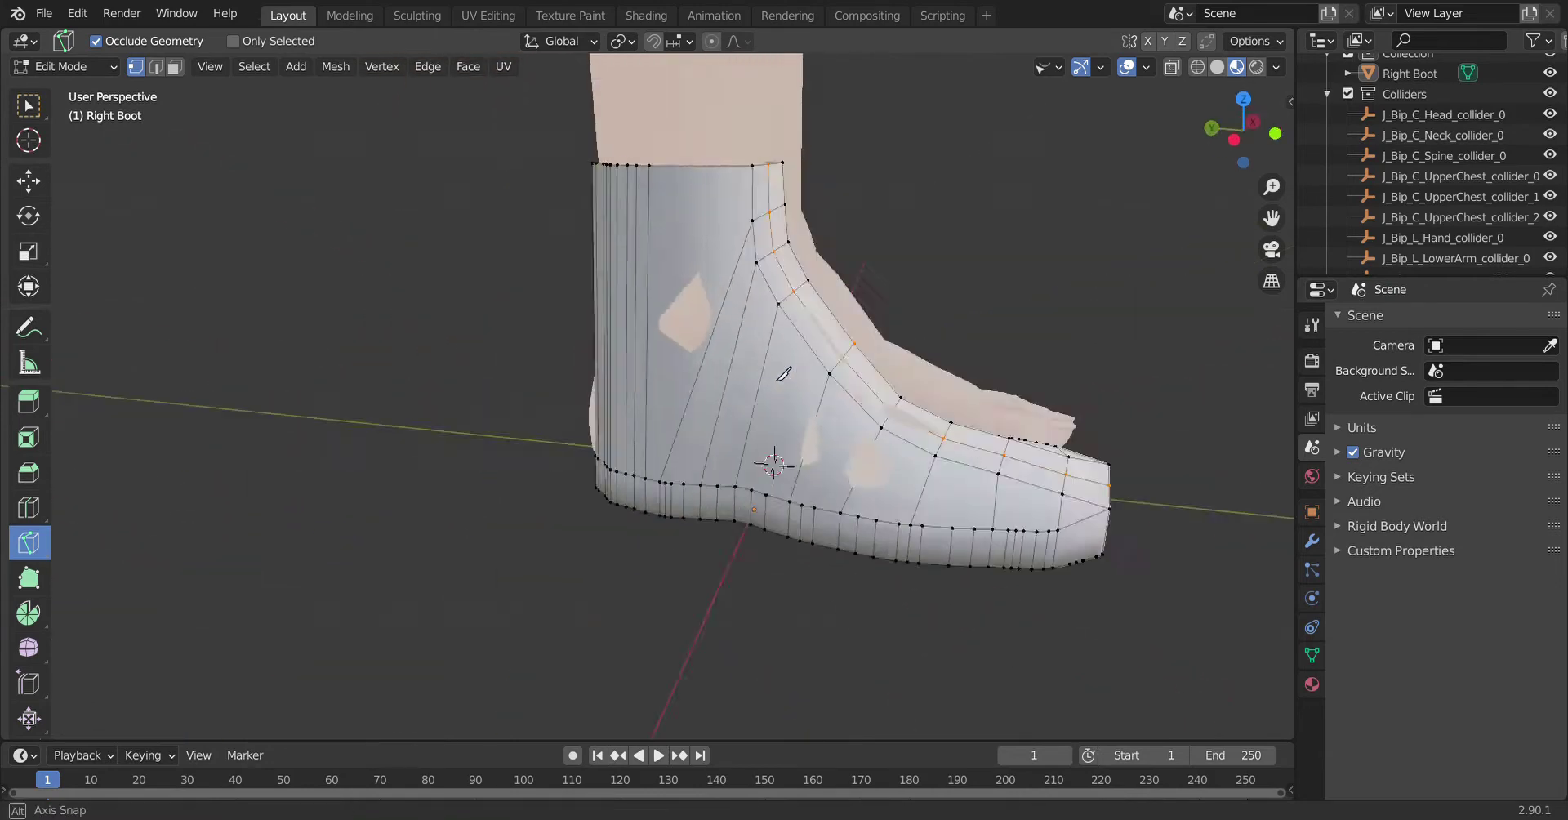
{"action": "key", "text": "Return"}
{"action": "mouse_move", "coordinate": [604, 350]}
{"action": "middle_mouse_down"}
{"action": "mouse_move", "coordinate": [805, 361]}
{"action": "mouse_move", "coordinate": [600, 310]}
{"action": "middle_mouse_up"}
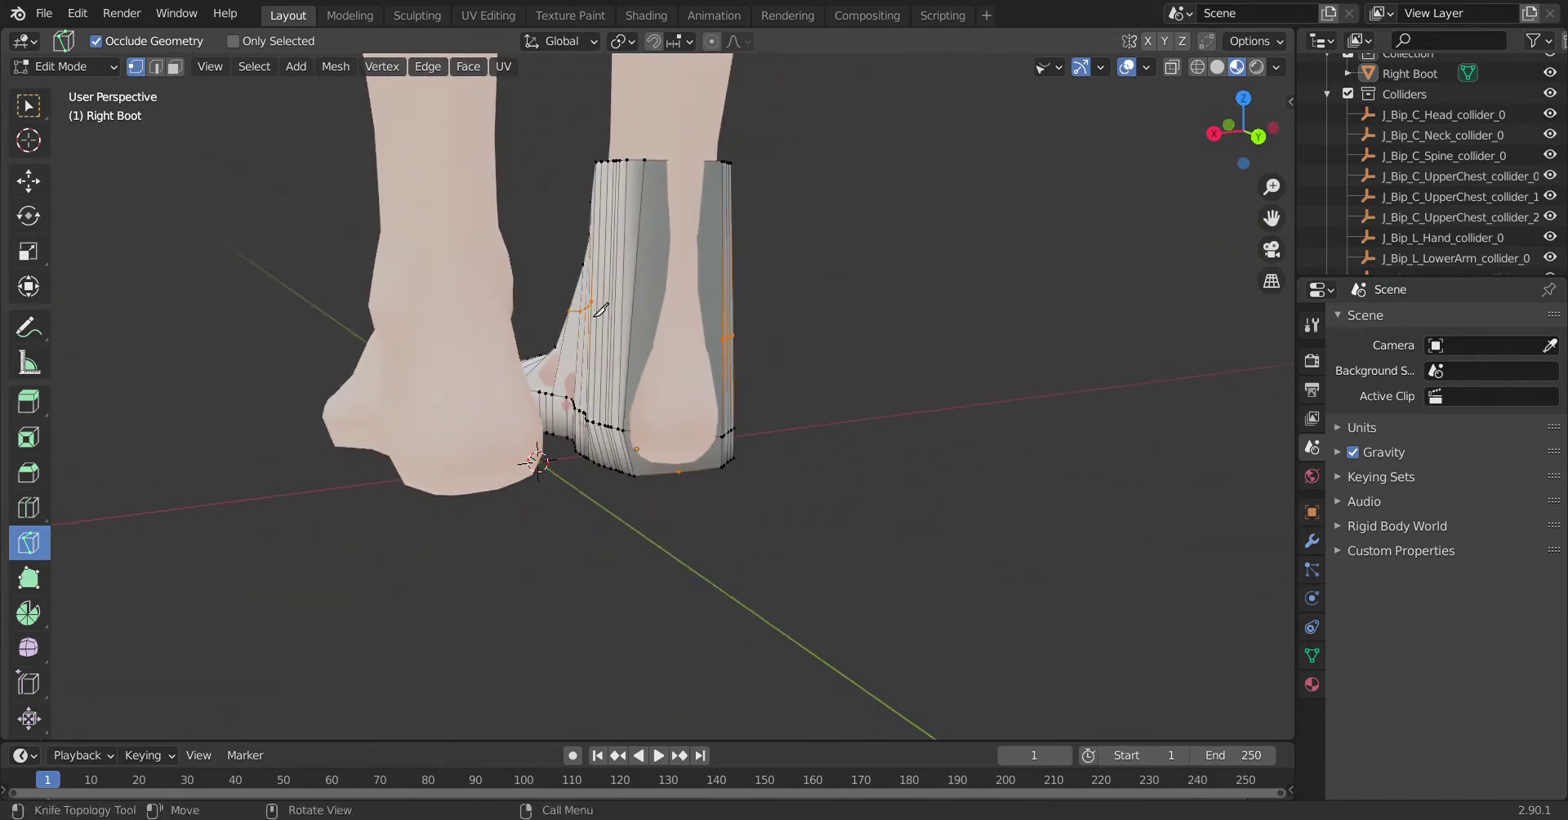
Select vertices near the toe and try moving them, then cancel the move.
{"action": "key", "text": "w"}
{"action": "mouse_move", "coordinate": [730, 349]}
{"action": "middle_mouse_down"}
{"action": "mouse_move", "coordinate": [908, 469]}
{"action": "mouse_move", "coordinate": [696, 247]}
{"action": "middle_mouse_up"}
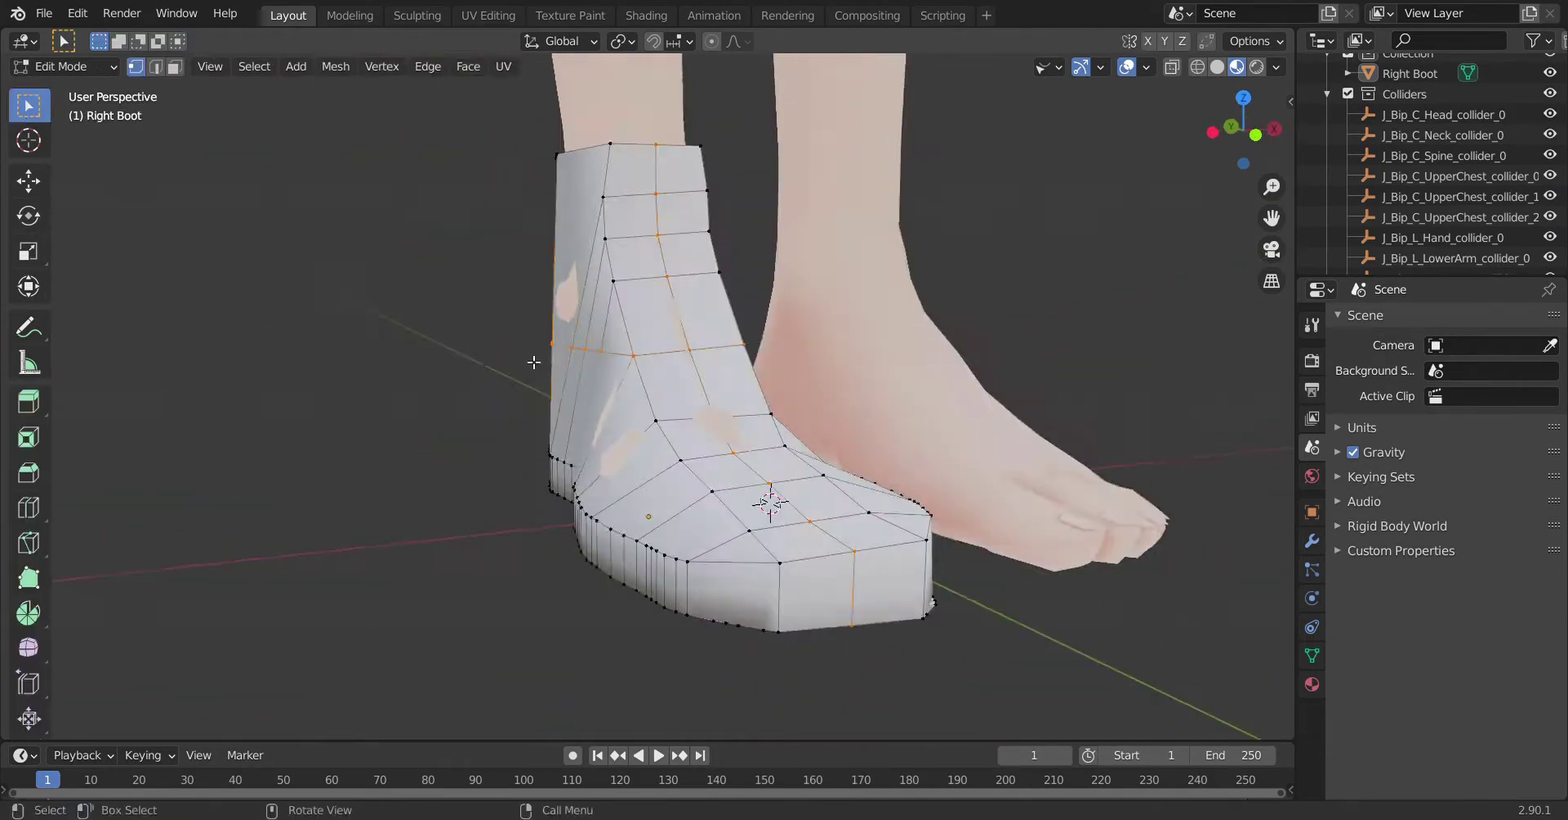
{"action": "right_click", "coordinate": [695, 247]}
{"action": "key", "text": "Escape"}
{"action": "scroll", "coordinate": [670, 475], "scroll_direction": "down", "scroll_amount": 2}
{"action": "mouse_move", "coordinate": [675, 495]}
{"action": "middle_mouse_down"}
{"action": "mouse_move", "coordinate": [556, 311]}
{"action": "mouse_move", "coordinate": [603, 303]}
{"action": "middle_mouse_up"}
{"action": "key", "text": "g"}
{"action": "left_click", "coordinate": [550, 312]}
{"action": "key", "text": "Escape"}
{"action": "mouse_move", "coordinate": [543, 476]}
{"action": "middle_mouse_down"}
{"action": "mouse_move", "coordinate": [579, 418]}
{"action": "mouse_move", "coordinate": [379, 301]}
{"action": "mouse_move", "coordinate": [474, 334]}
{"action": "middle_mouse_up"}
With proportional editing on, cut across the heel and smoothly reshape it.
{"action": "key", "text": "Tab"}
{"action": "key", "text": "Tab"}
{"action": "scroll", "coordinate": [498, 347], "scroll_direction": "up", "scroll_amount": 4}
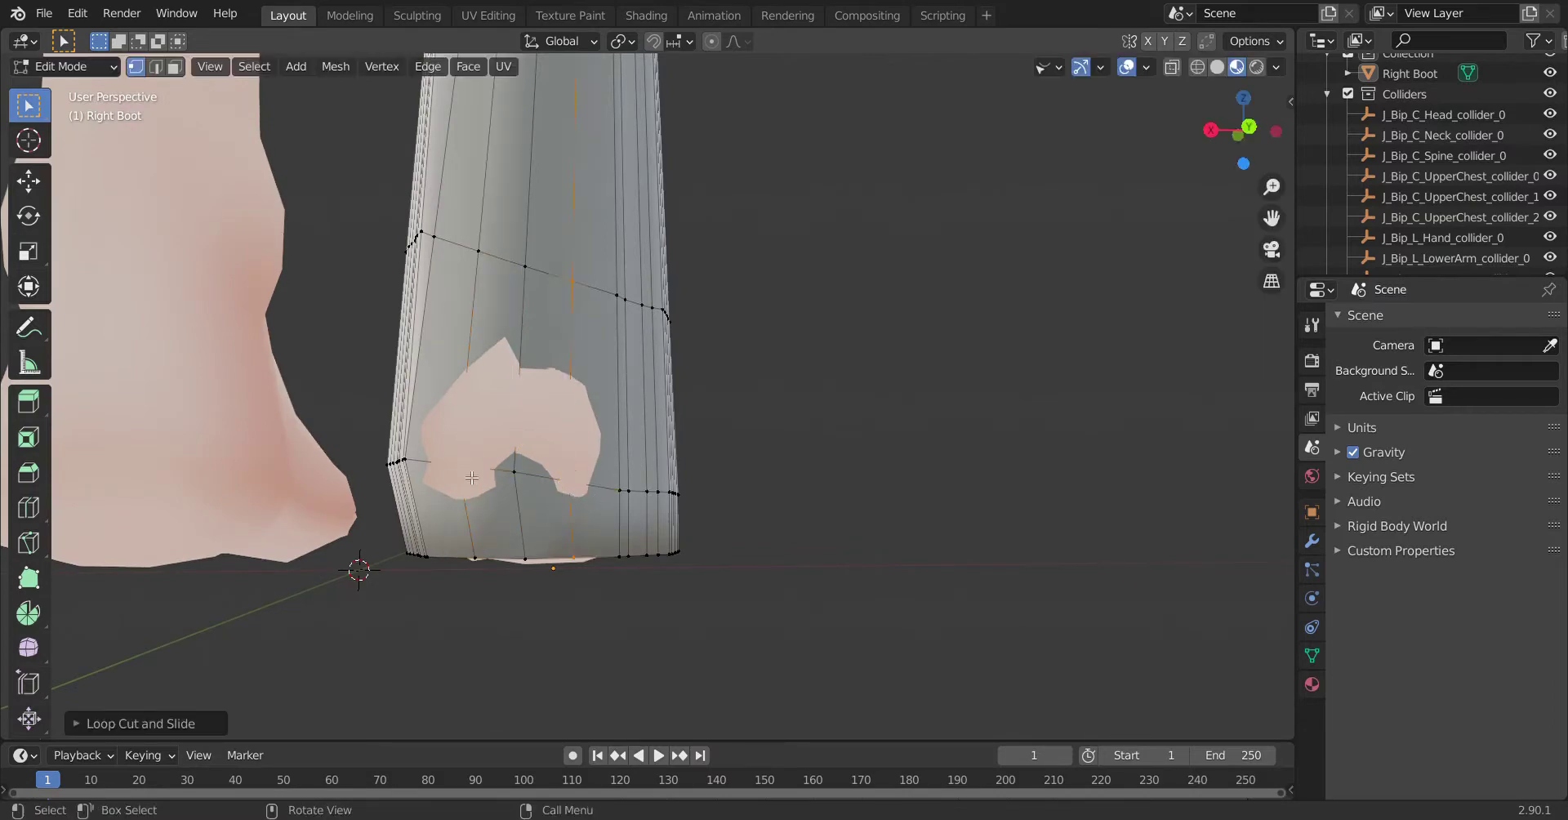
{"action": "scroll", "coordinate": [473, 477], "scroll_direction": "down", "scroll_amount": 4}
{"action": "key", "text": "o"}
{"action": "key", "text": "g"}
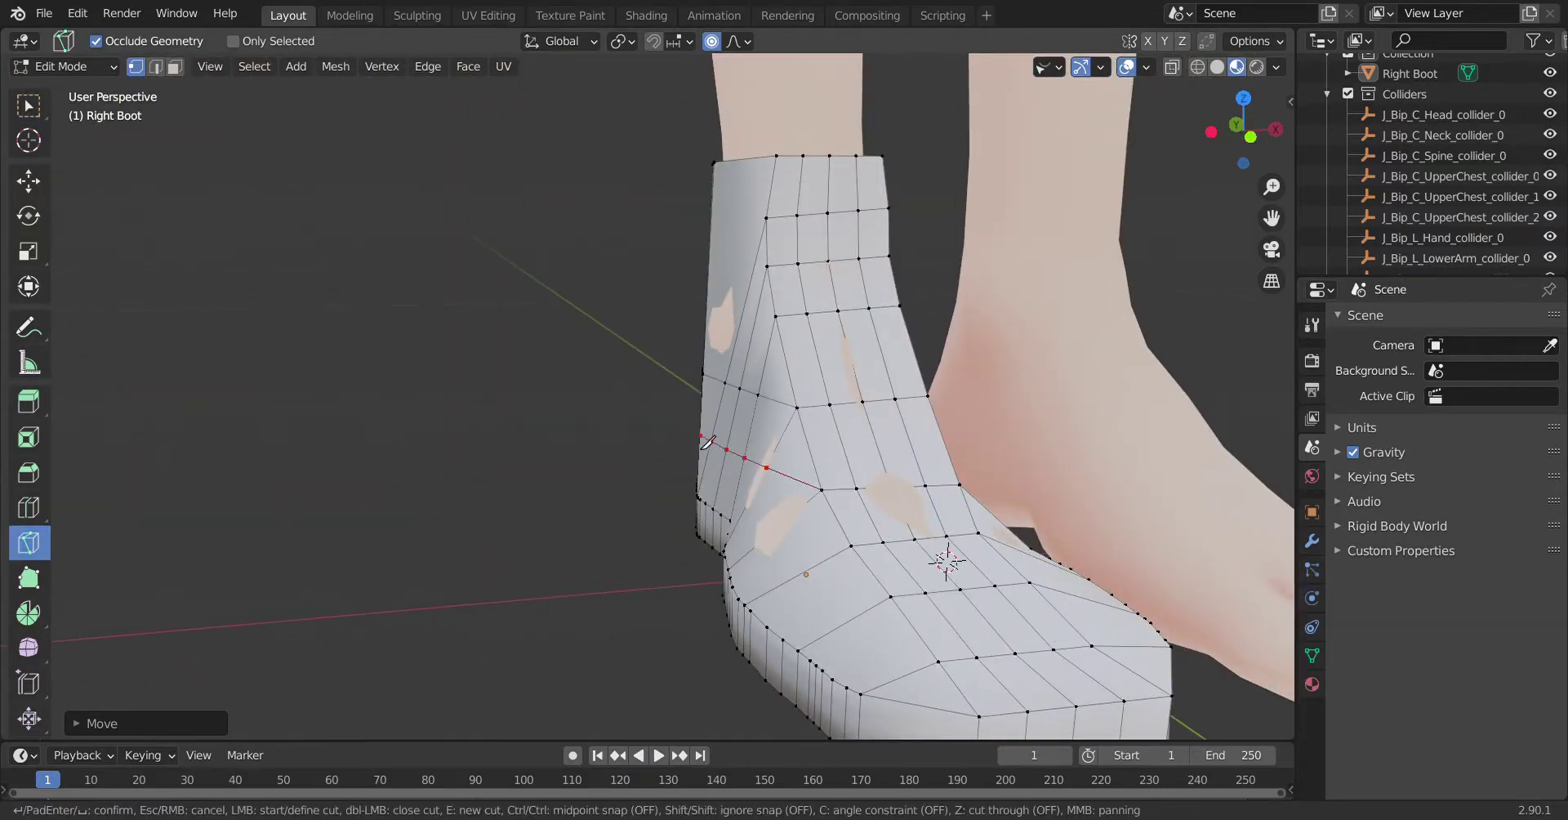
{"action": "mouse_move", "coordinate": [708, 442]}
{"action": "middle_mouse_down"}
{"action": "mouse_move", "coordinate": [489, 520]}
{"action": "mouse_move", "coordinate": [401, 398]}
{"action": "middle_mouse_up"}
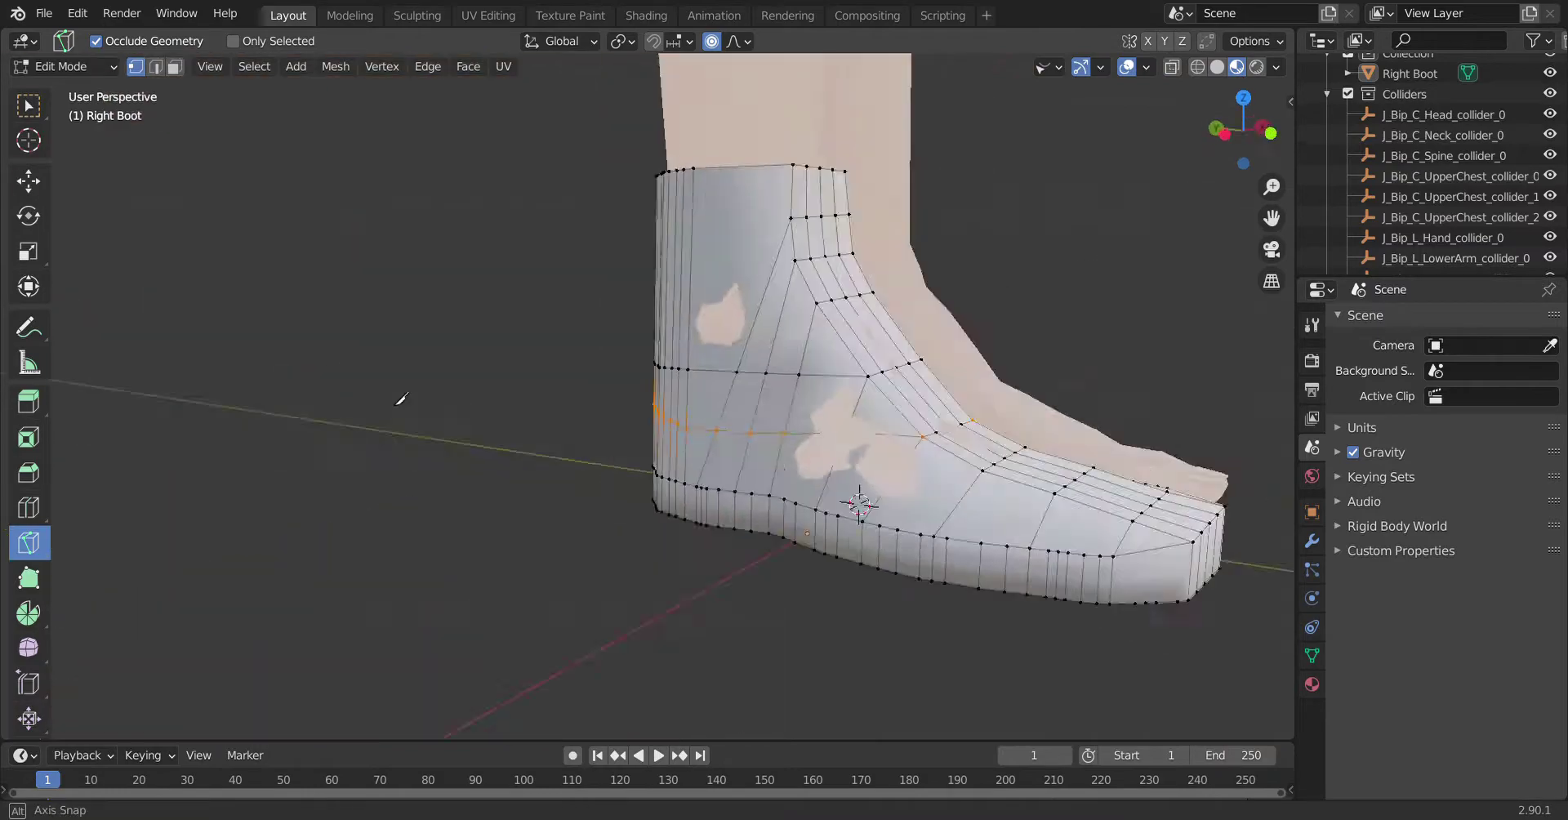
{"action": "key", "text": "Return"}
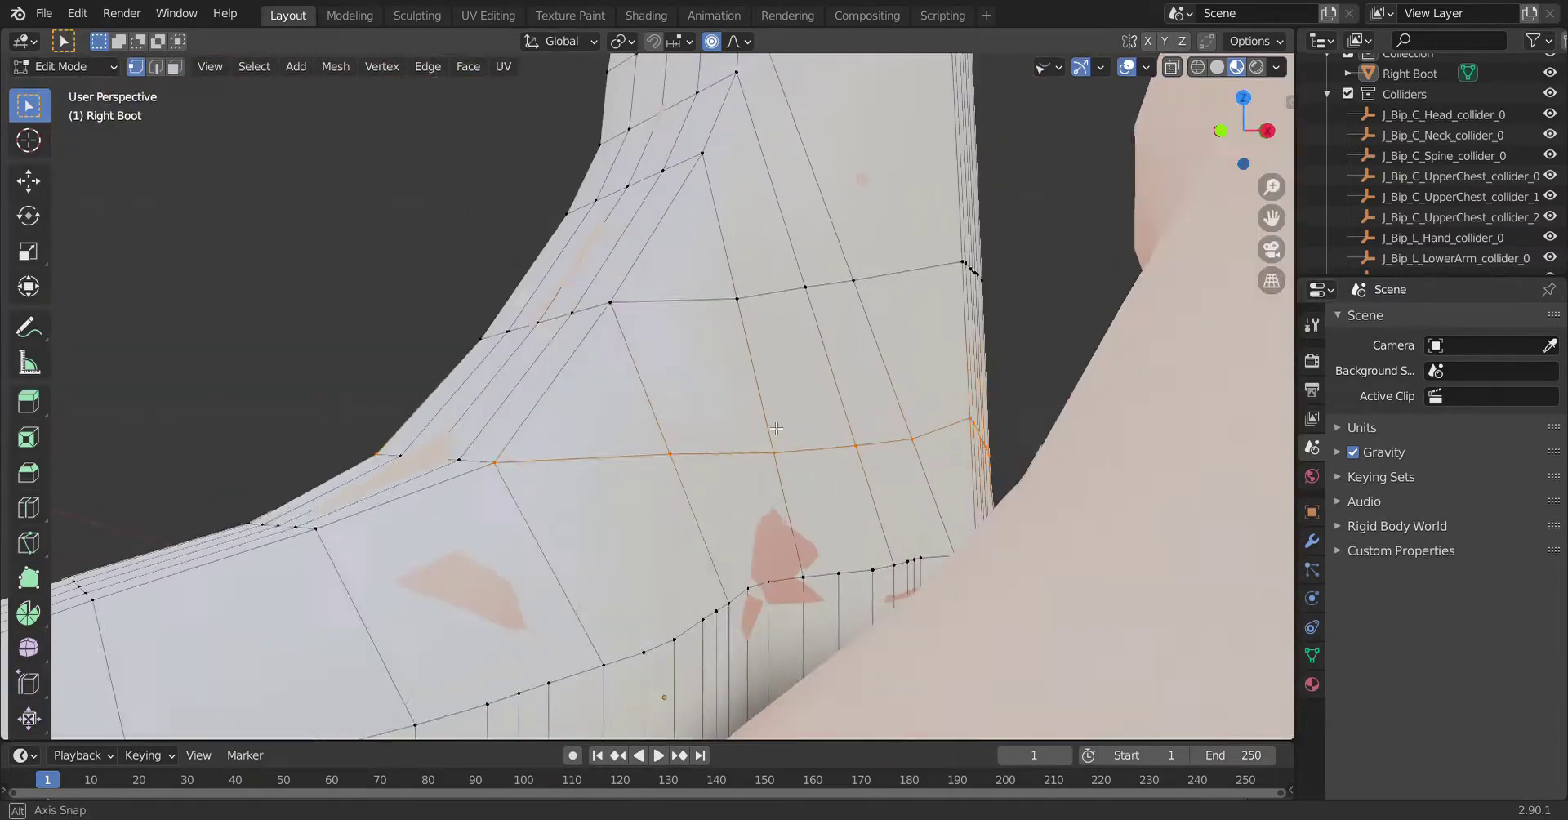
{"action": "mouse_move", "coordinate": [401, 398]}
{"action": "middle_mouse_down"}
{"action": "mouse_move", "coordinate": [441, 530]}
{"action": "mouse_move", "coordinate": [490, 458]}
{"action": "middle_mouse_up"}
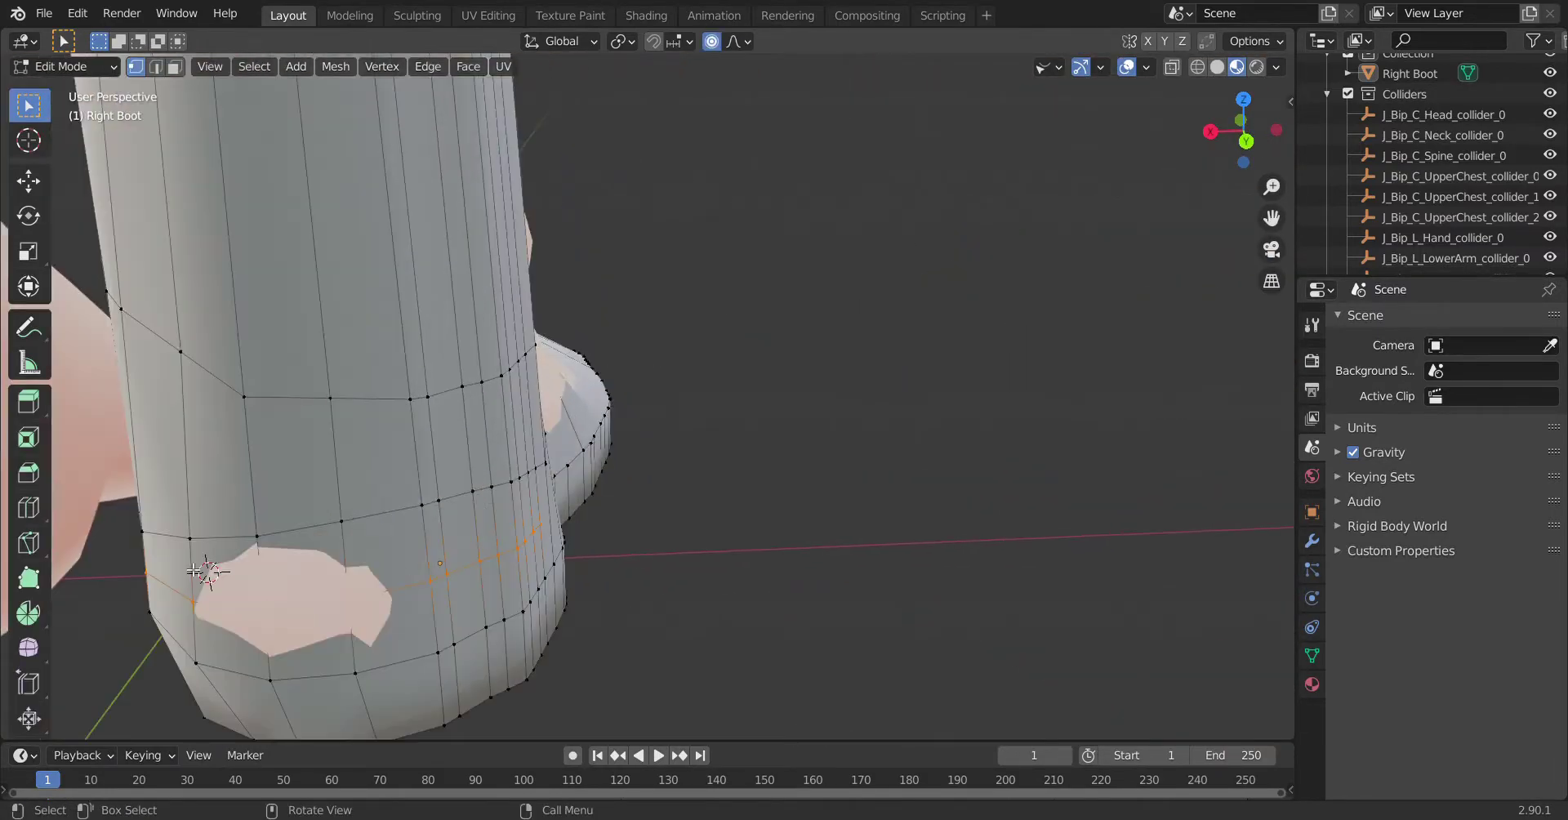
{"action": "left_click", "coordinate": [338, 635]}
{"action": "middle_click_drag", "start_coordinate": [338, 635], "coordinate": [519, 596]}
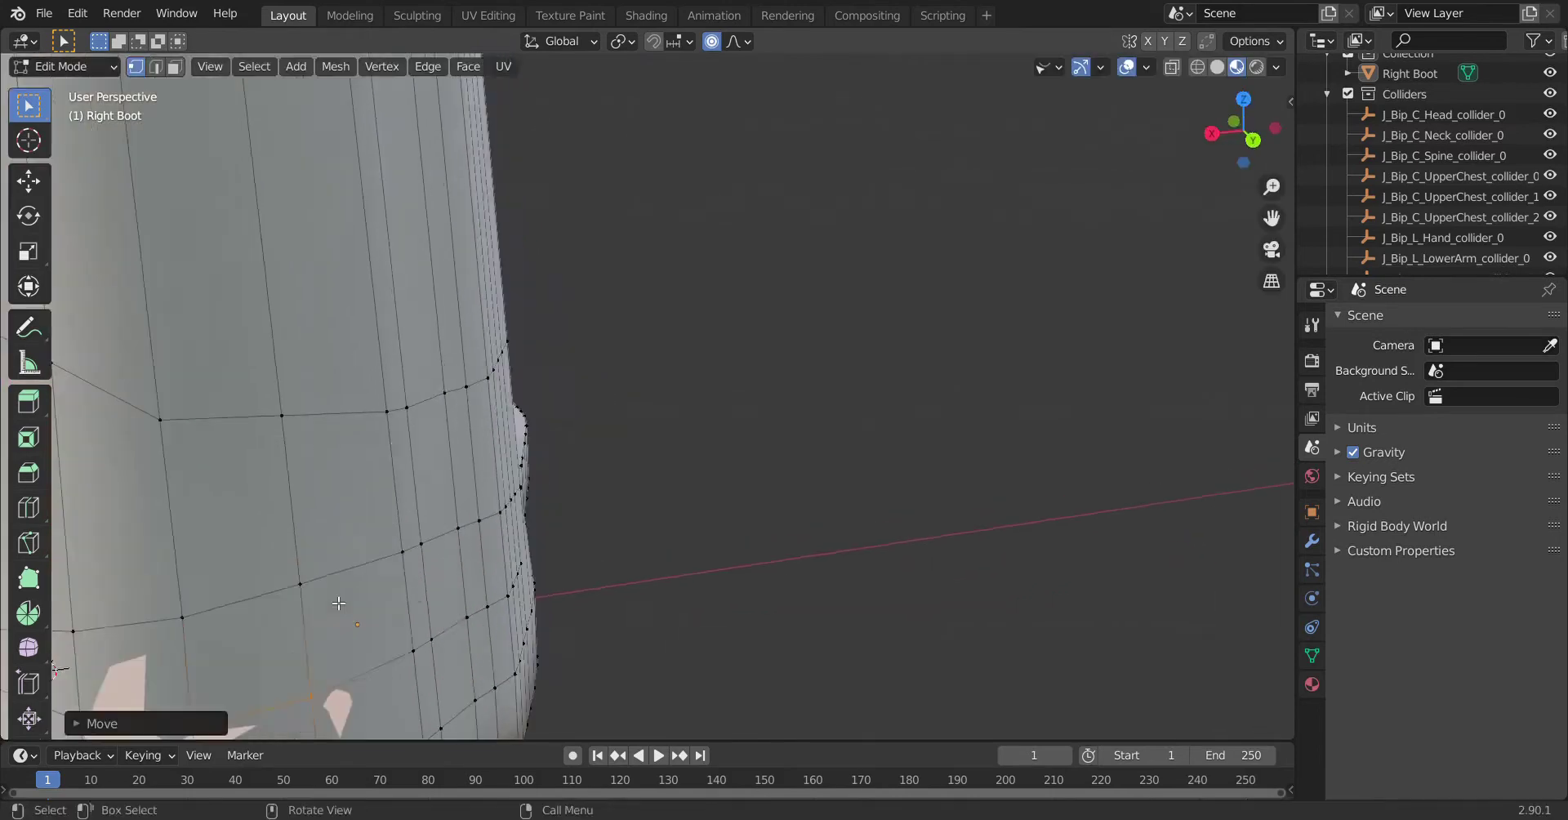
Add another loop cut around the lower heel, nudge it into place, and save Kokoro.blend.
{"action": "key", "text": "2"}
{"action": "scroll", "coordinate": [424, 603], "scroll_direction": "up", "scroll_amount": 2}
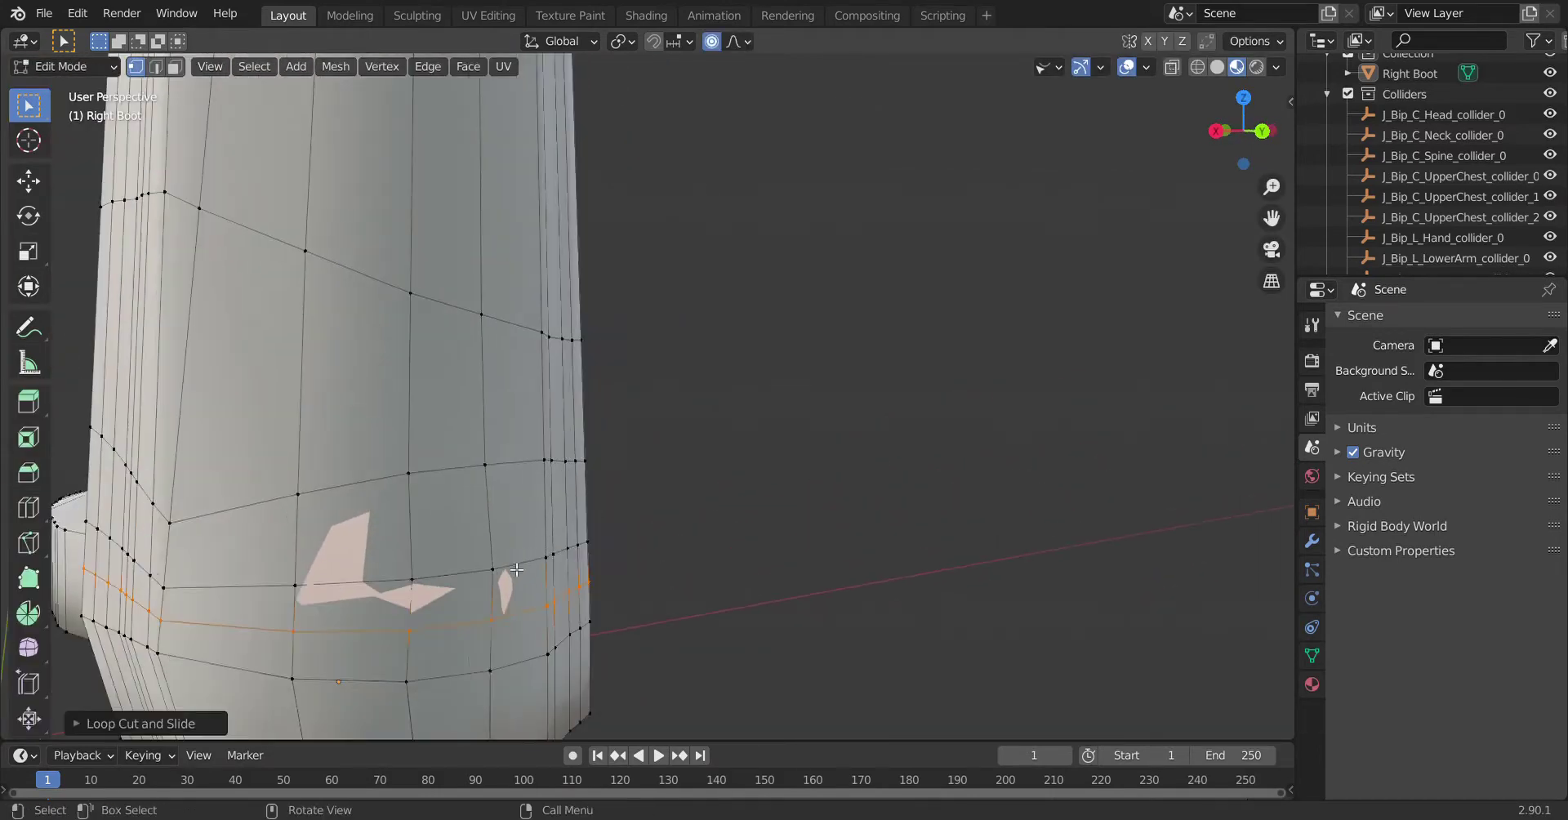
{"action": "left_click", "coordinate": [430, 606]}
{"action": "middle_click_drag", "start_coordinate": [431, 606], "coordinate": [554, 532]}
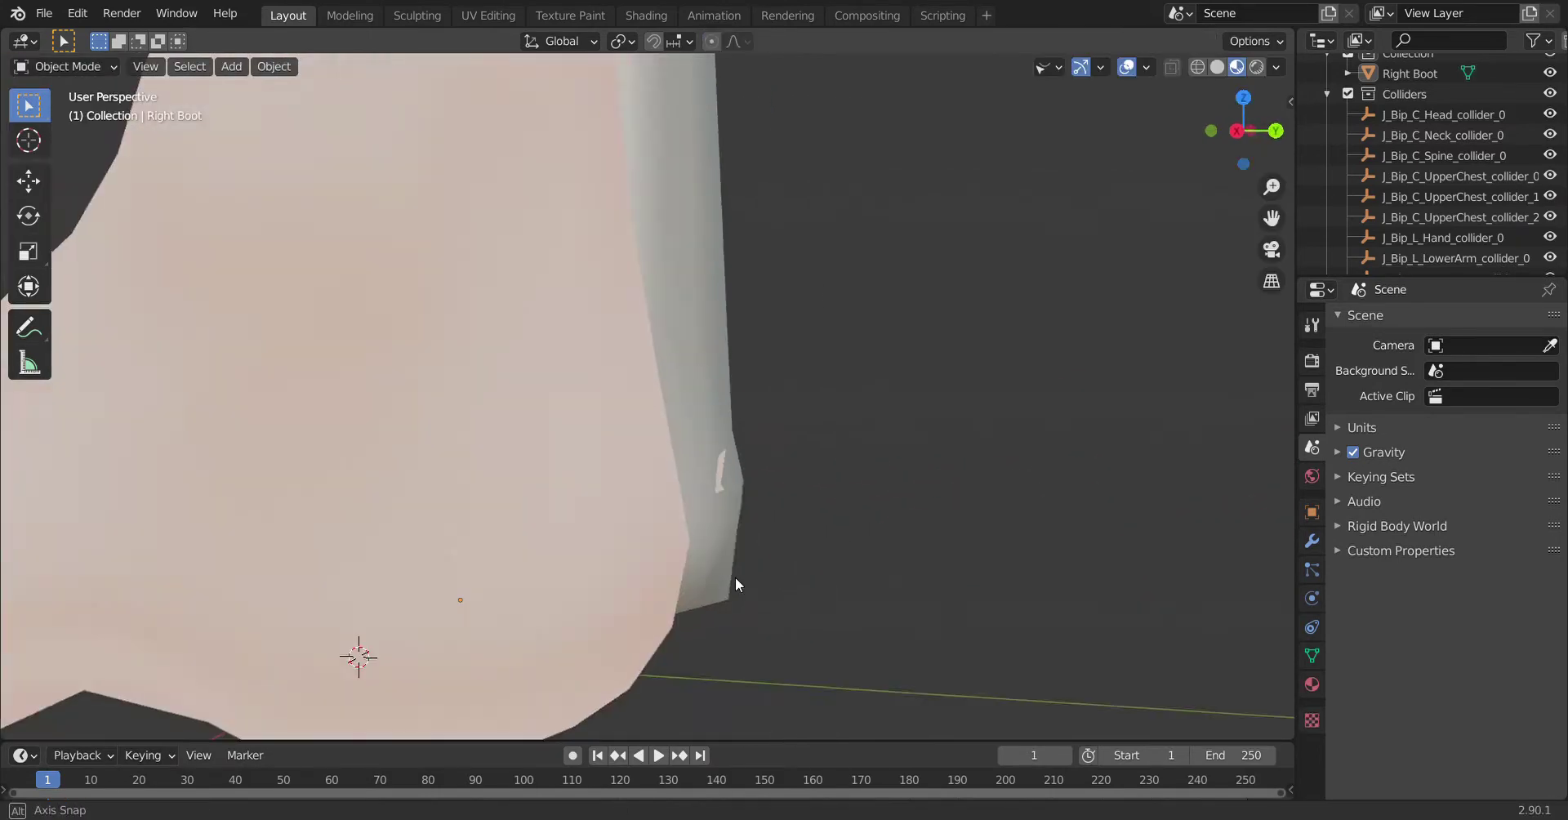
{"action": "key", "text": "ctrl+z"}
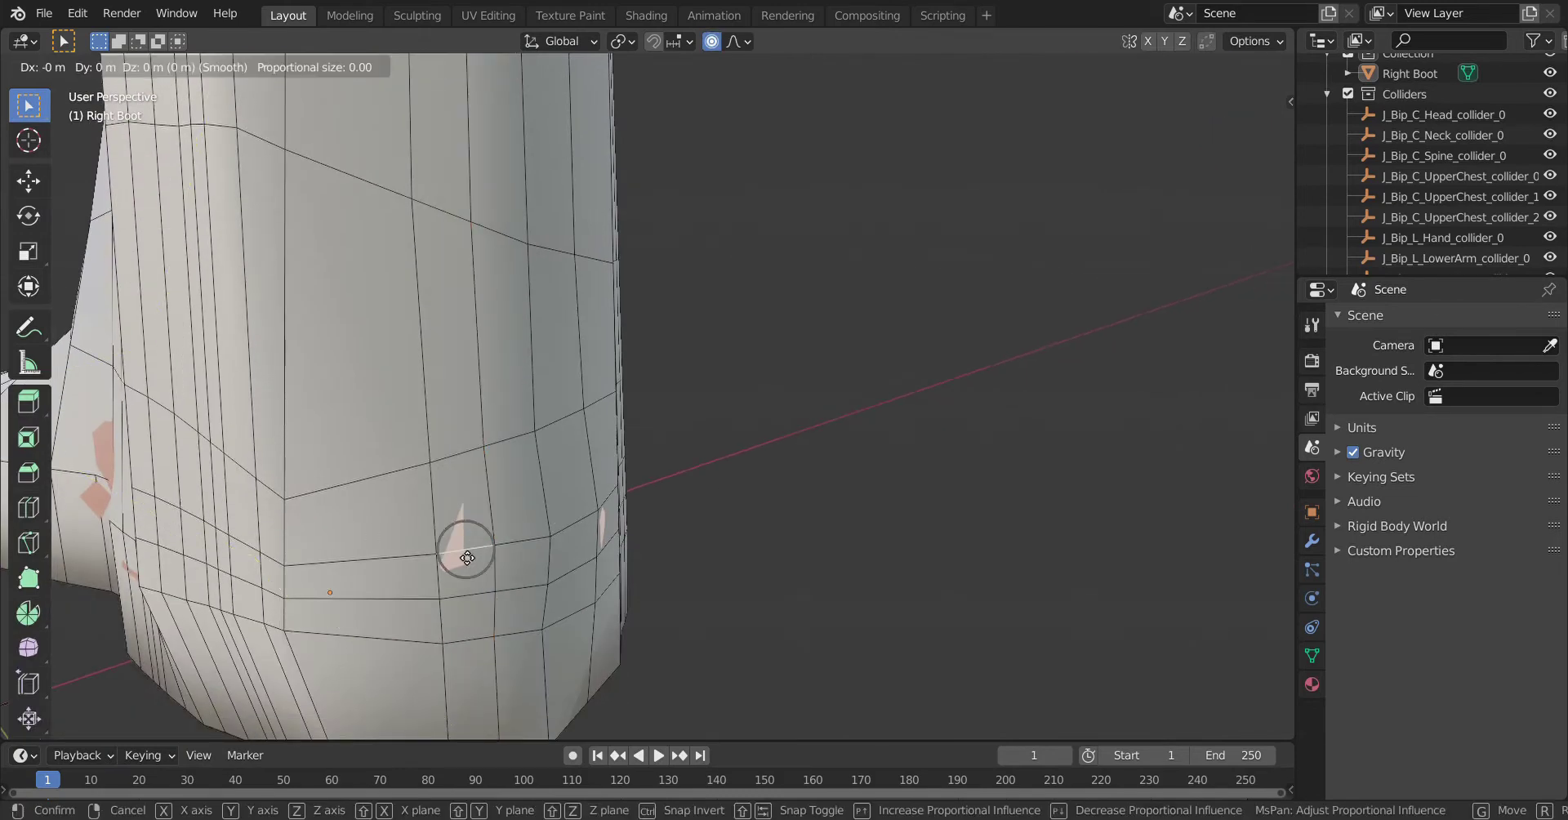
{"action": "middle_click_drag", "start_coordinate": [135, 85], "coordinate": [459, 498]}
{"action": "key", "text": "ctrl+r"}
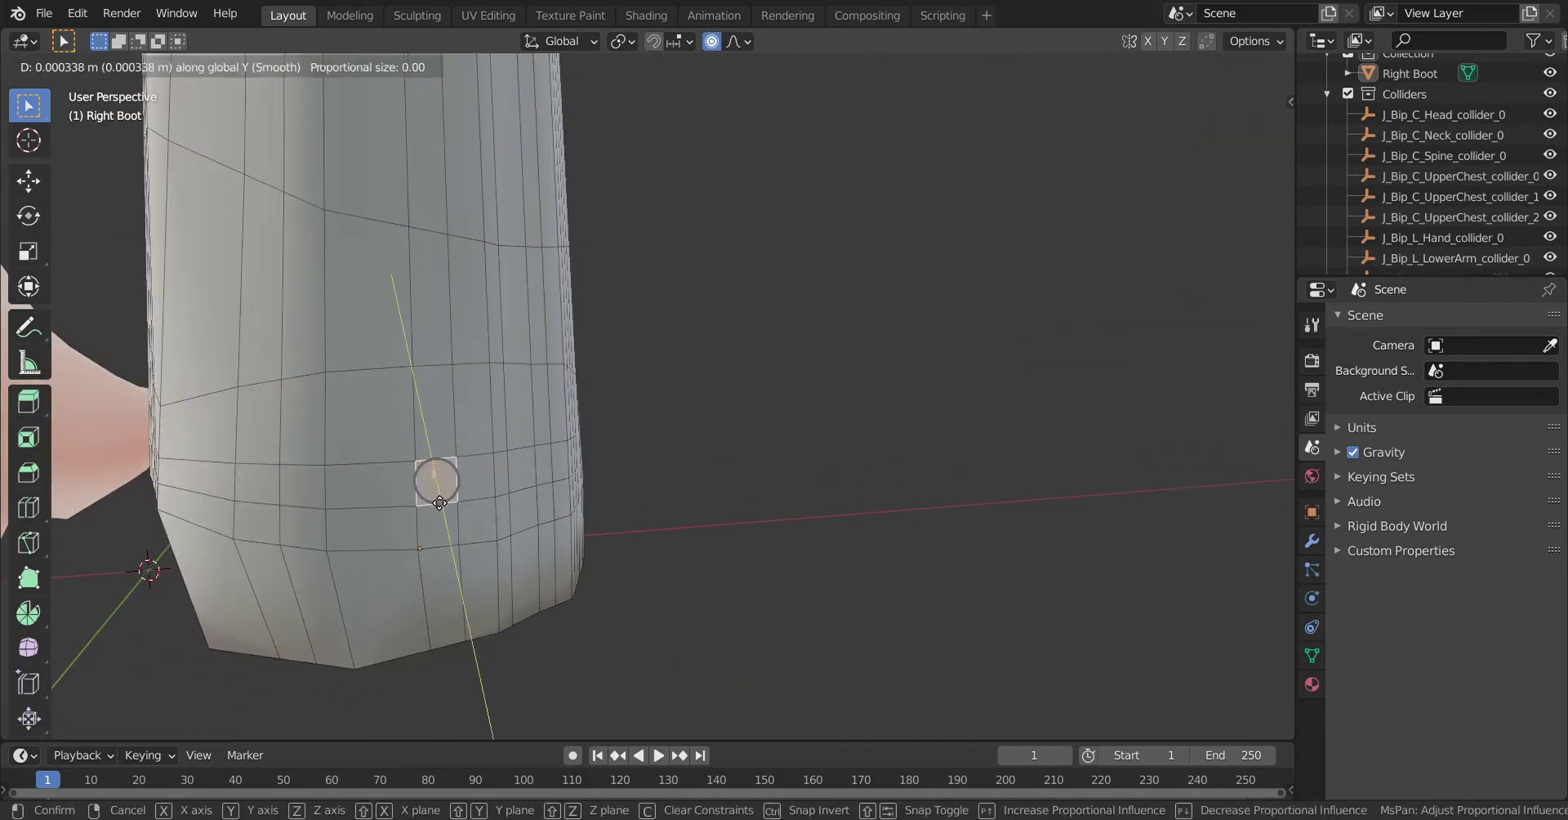
{"action": "left_click", "coordinate": [439, 503]}
{"action": "mouse_move", "coordinate": [439, 502]}
{"action": "middle_mouse_down"}
{"action": "mouse_move", "coordinate": [1035, 252]}
{"action": "mouse_move", "coordinate": [570, 385]}
{"action": "mouse_move", "coordinate": [559, 264]}
{"action": "mouse_move", "coordinate": [577, 280]}
{"action": "mouse_move", "coordinate": [854, 289]}
{"action": "middle_mouse_up"}
{"action": "key", "text": "ctrl+s"}
{"action": "scroll", "coordinate": [853, 289], "scroll_direction": "up", "scroll_amount": 2}
Knife-cut new edges across the front and back of the boot.
{"action": "key", "text": "k"}
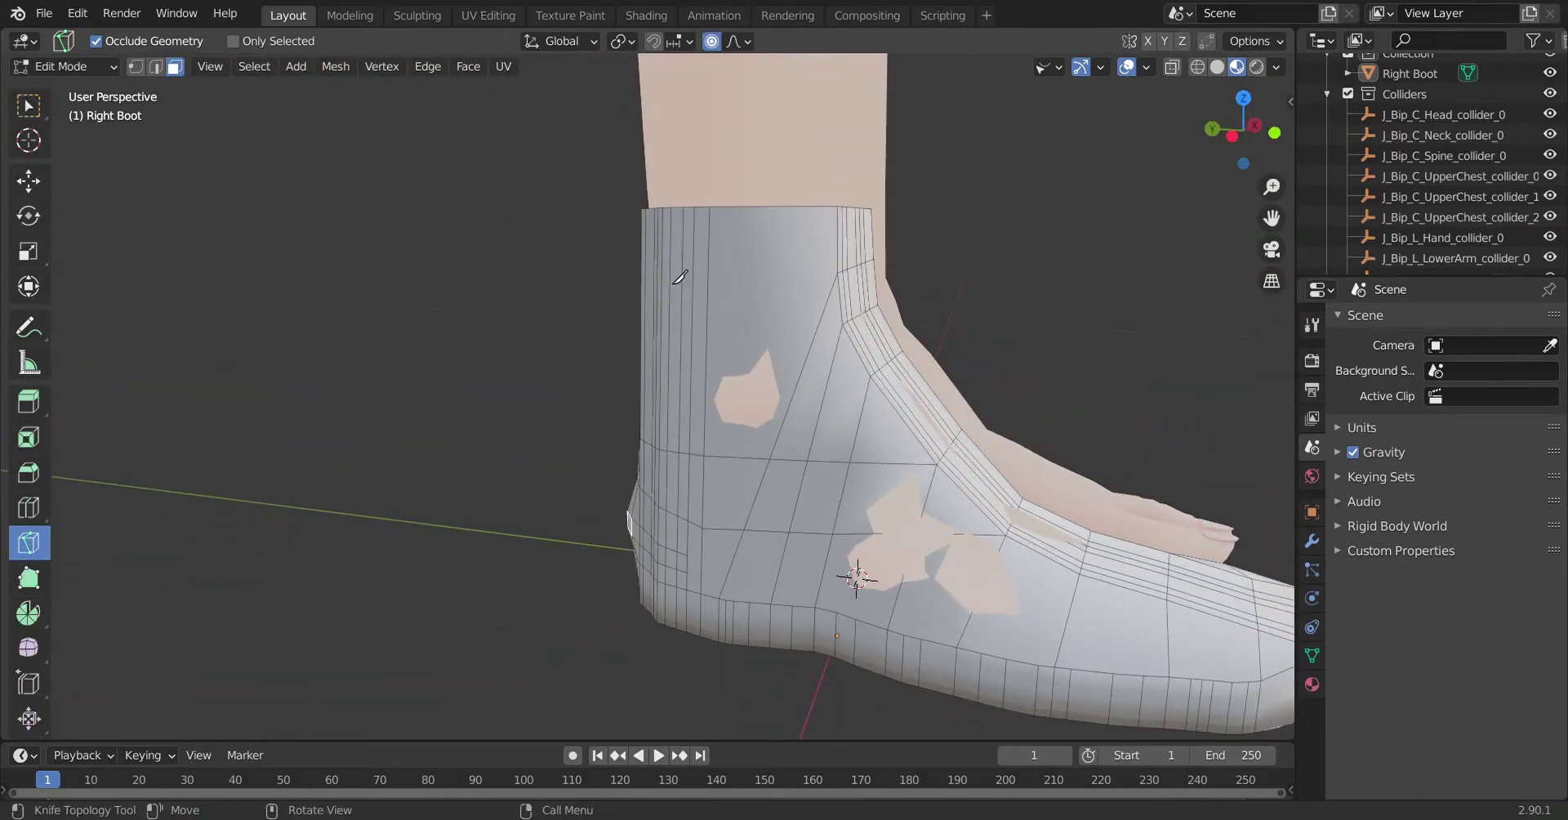
{"action": "left_click", "coordinate": [651, 282]}
{"action": "middle_click_drag", "start_coordinate": [651, 282], "coordinate": [775, 311]}
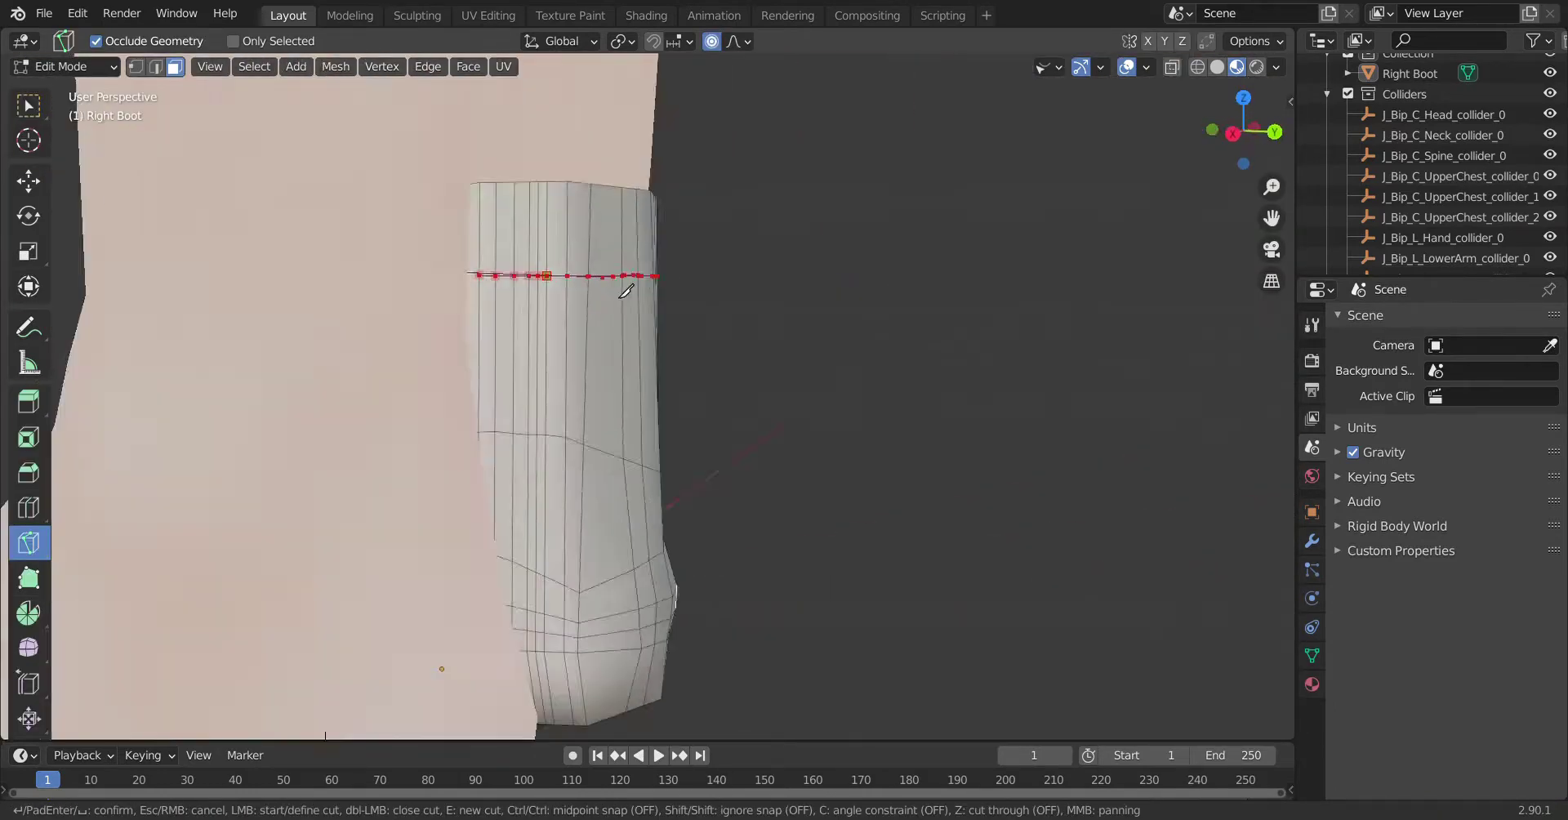
{"action": "key", "text": "Return"}
{"action": "scroll", "coordinate": [605, 265], "scroll_direction": "down", "scroll_amount": 5}
{"action": "mouse_move", "coordinate": [605, 265]}
{"action": "middle_mouse_down"}
{"action": "mouse_move", "coordinate": [704, 331]}
{"action": "mouse_move", "coordinate": [318, 246]}
{"action": "middle_mouse_up"}
{"action": "scroll", "coordinate": [704, 331], "scroll_direction": "up", "scroll_amount": 4}
{"action": "middle_click_drag", "start_coordinate": [411, 309], "coordinate": [572, 310]}
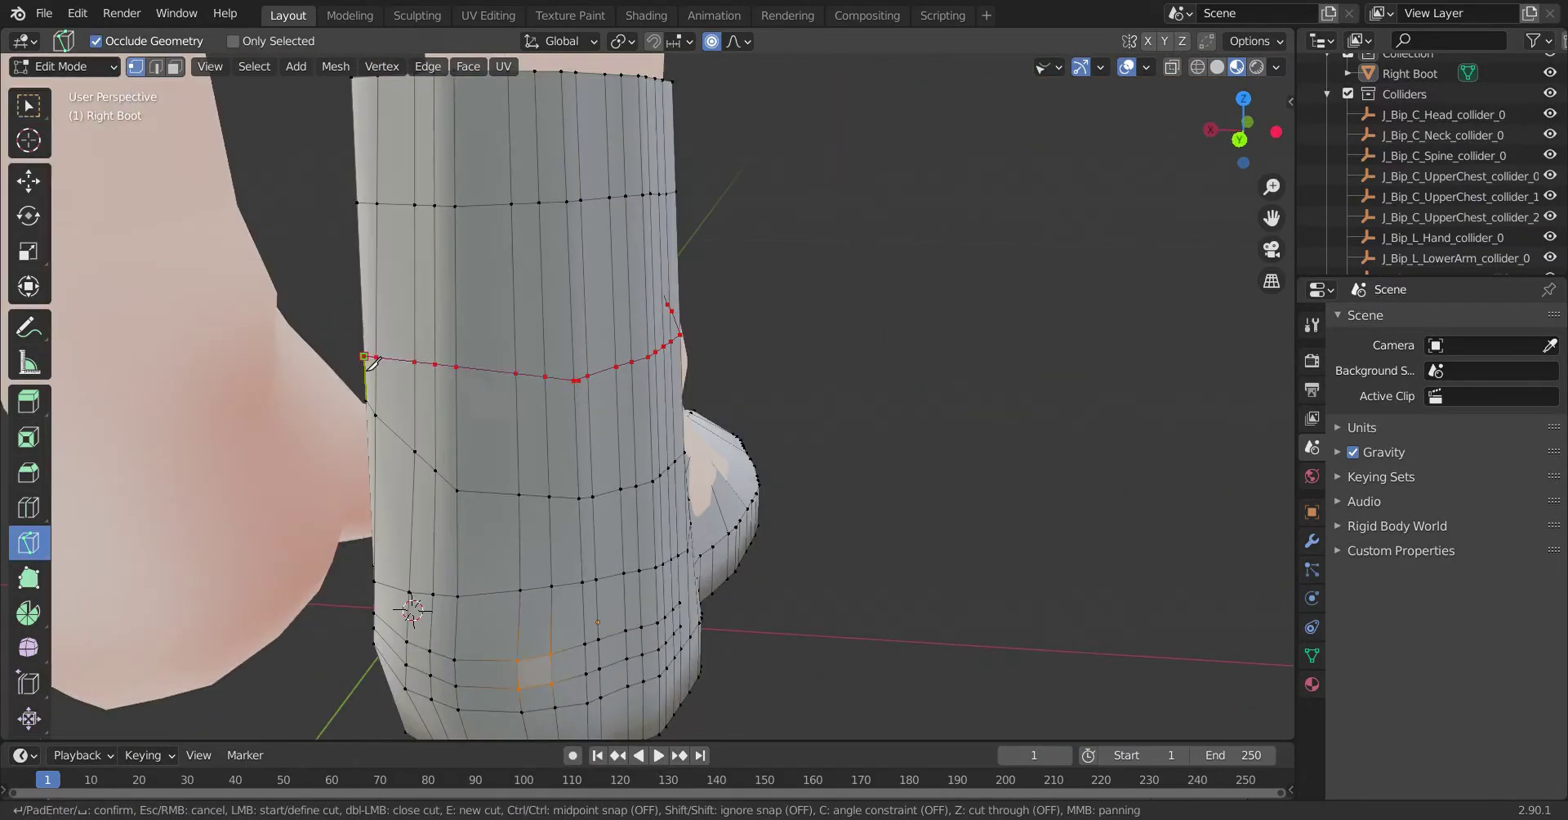
{"action": "scroll", "coordinate": [571, 310], "scroll_direction": "up", "scroll_amount": 4}
{"action": "scroll", "coordinate": [572, 311], "scroll_direction": "down", "scroll_amount": 4}
{"action": "left_click", "coordinate": [806, 291]}
{"action": "mouse_move", "coordinate": [855, 324]}
{"action": "middle_mouse_down"}
{"action": "mouse_move", "coordinate": [758, 327]}
{"action": "mouse_move", "coordinate": [682, 305]}
{"action": "middle_mouse_up"}
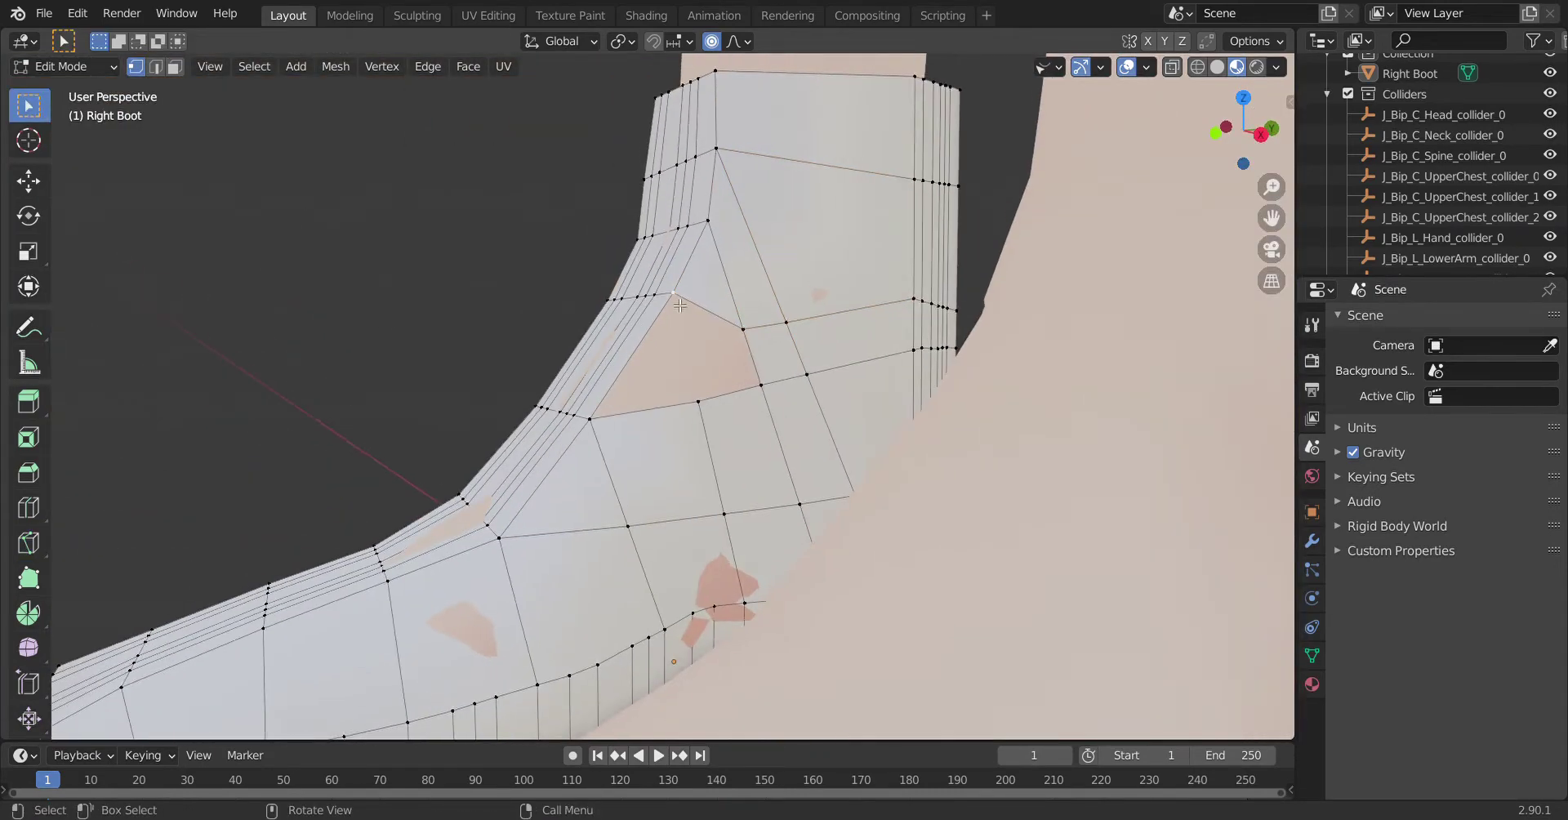
{"action": "scroll", "coordinate": [603, 424], "scroll_direction": "down", "scroll_amount": 4}
{"action": "scroll", "coordinate": [602, 423], "scroll_direction": "up", "scroll_amount": 4}
{"action": "mouse_move", "coordinate": [602, 423]}
{"action": "middle_mouse_down"}
{"action": "mouse_move", "coordinate": [709, 367]}
{"action": "mouse_move", "coordinate": [657, 96]}
{"action": "mouse_move", "coordinate": [850, 286]}
{"action": "mouse_move", "coordinate": [611, 281]}
{"action": "mouse_move", "coordinate": [531, 479]}
{"action": "middle_mouse_up"}
Knife-cut an edge across the boot's side and smoothly move the nearby vertices.
{"action": "key", "text": "Tab"}
{"action": "key", "text": "Tab"}
{"action": "scroll", "coordinate": [611, 281], "scroll_direction": "up", "scroll_amount": 4}
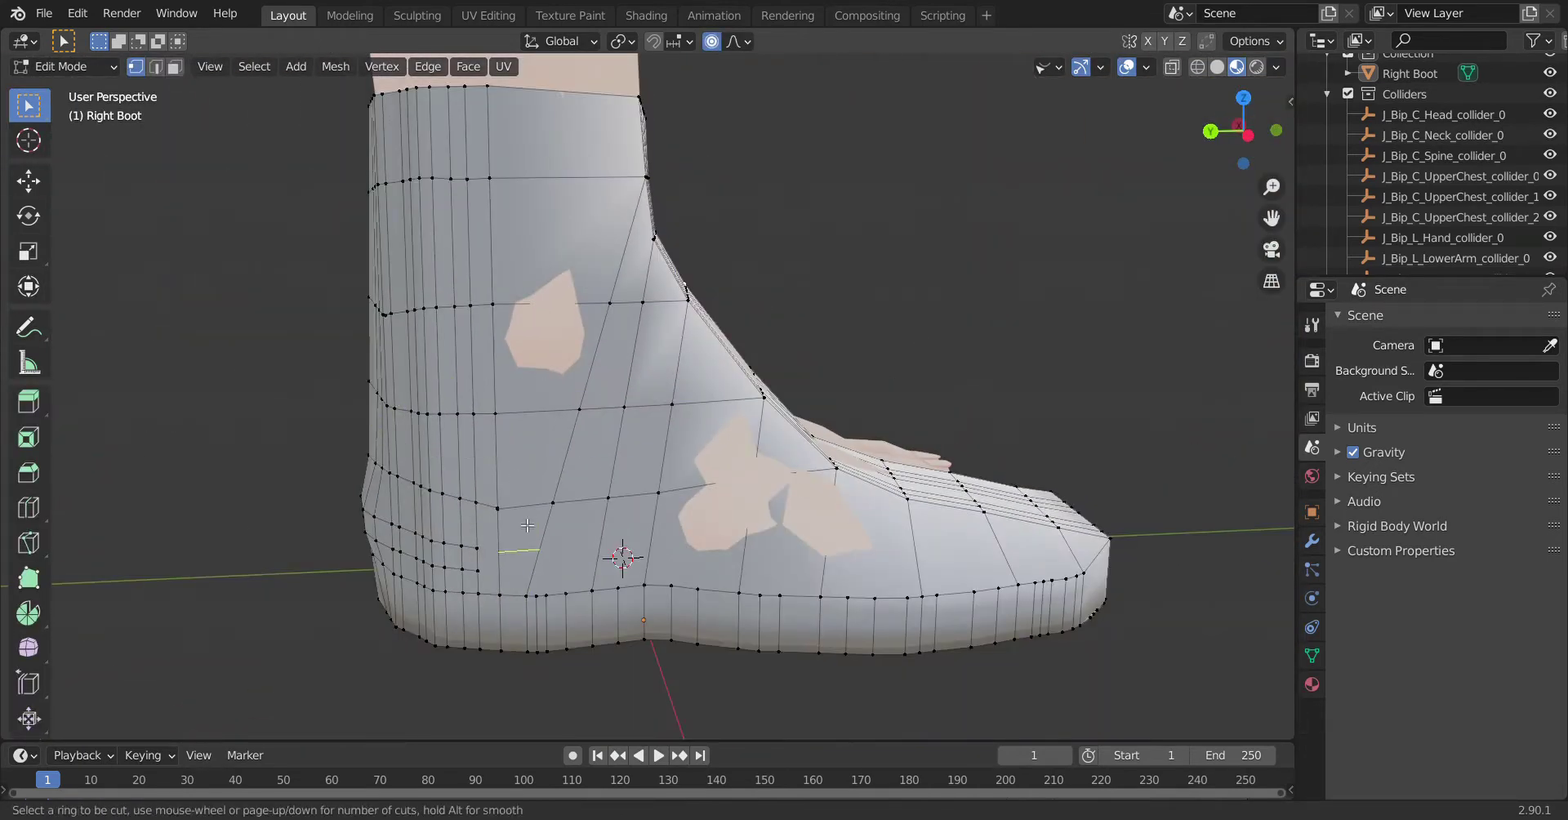
{"action": "middle_click_drag", "start_coordinate": [553, 343], "coordinate": [522, 359]}
{"action": "left_click", "coordinate": [43, 533]}
{"action": "key", "text": "Return"}
{"action": "mouse_move", "coordinate": [530, 665]}
{"action": "middle_mouse_down"}
{"action": "mouse_move", "coordinate": [612, 355]}
{"action": "mouse_move", "coordinate": [812, 326]}
{"action": "mouse_move", "coordinate": [686, 343]}
{"action": "mouse_move", "coordinate": [686, 327]}
{"action": "mouse_move", "coordinate": [531, 384]}
{"action": "middle_mouse_up"}
{"action": "key", "text": "g"}
{"action": "left_click", "coordinate": [615, 356]}
Add an edge loop on the boot, turn off proportional editing, and shift vertices to hug the foot.
{"action": "key", "text": "ctrl+r"}
{"action": "left_click", "coordinate": [686, 343]}
{"action": "scroll", "coordinate": [589, 369], "scroll_direction": "down", "scroll_amount": 4}
{"action": "key", "text": "Escape"}
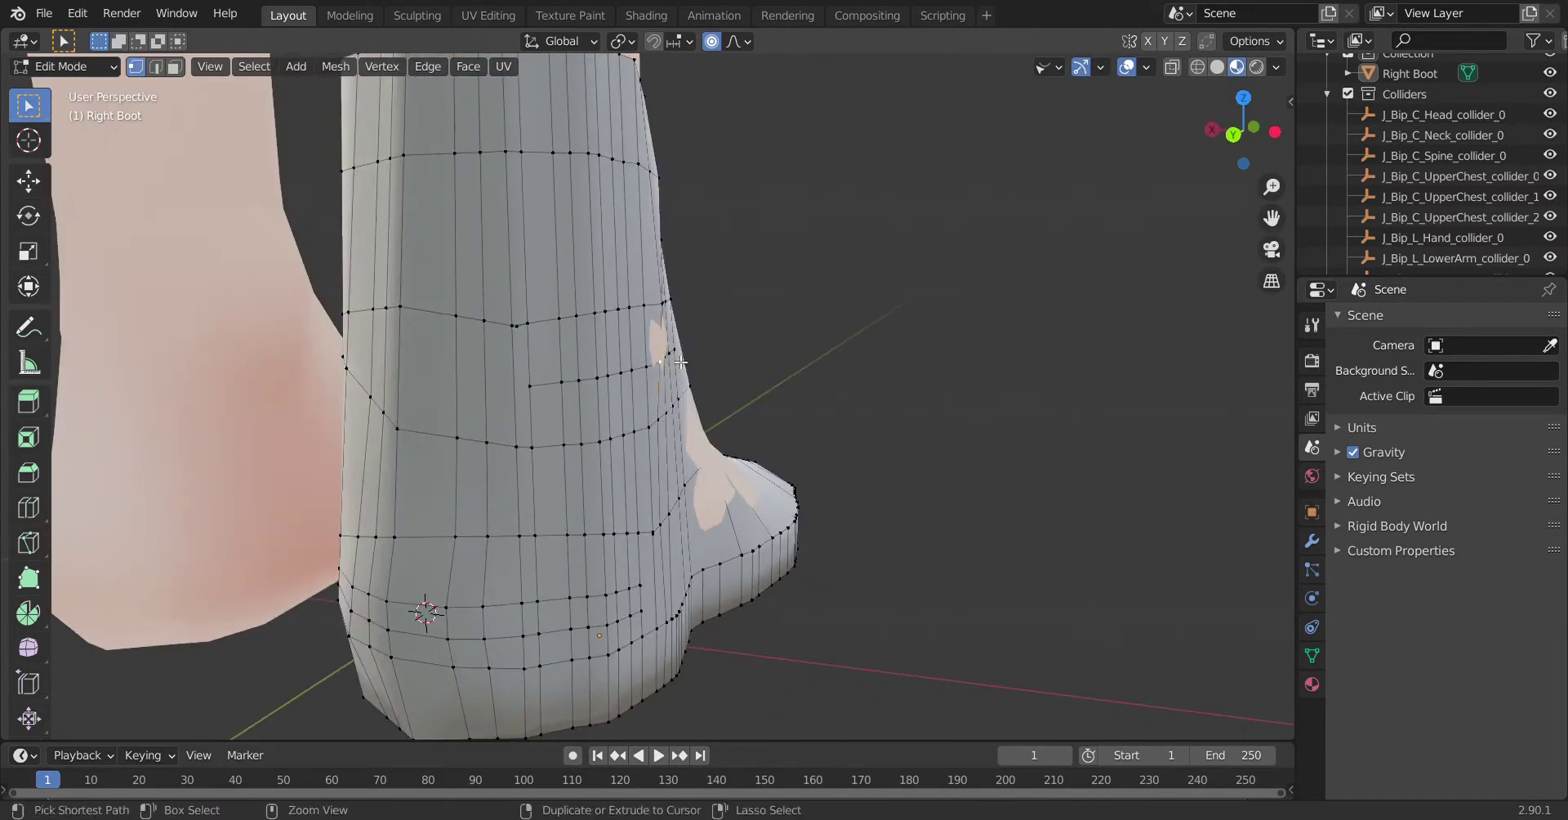
{"action": "scroll", "coordinate": [572, 441], "scroll_direction": "up", "scroll_amount": 3}
{"action": "key", "text": "o"}
{"action": "key", "text": "g"}
{"action": "left_click", "coordinate": [579, 460]}
{"action": "scroll", "coordinate": [578, 460], "scroll_direction": "down", "scroll_amount": 3}
{"action": "scroll", "coordinate": [574, 462], "scroll_direction": "up", "scroll_amount": 3}
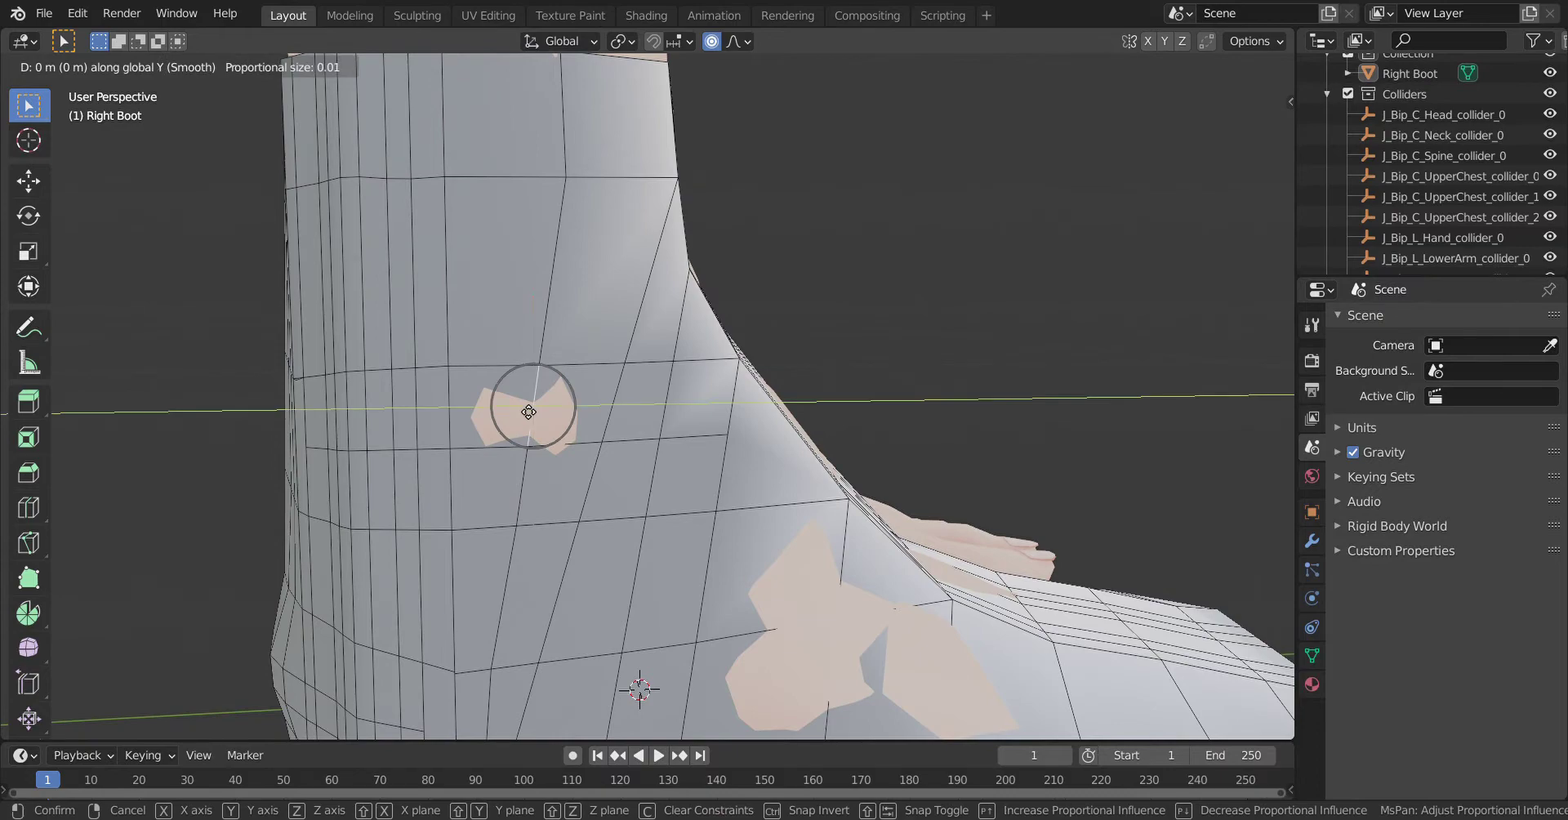
{"action": "left_click", "coordinate": [529, 411]}
Rotate the ankle-side edges, select faces along the shortest path, and return to Object Mode.
{"action": "middle_click_drag", "start_coordinate": [735, 457], "coordinate": [731, 491]}
{"action": "scroll", "coordinate": [635, 469], "scroll_direction": "up", "scroll_amount": 3}
{"action": "right_click", "coordinate": [611, 462]}
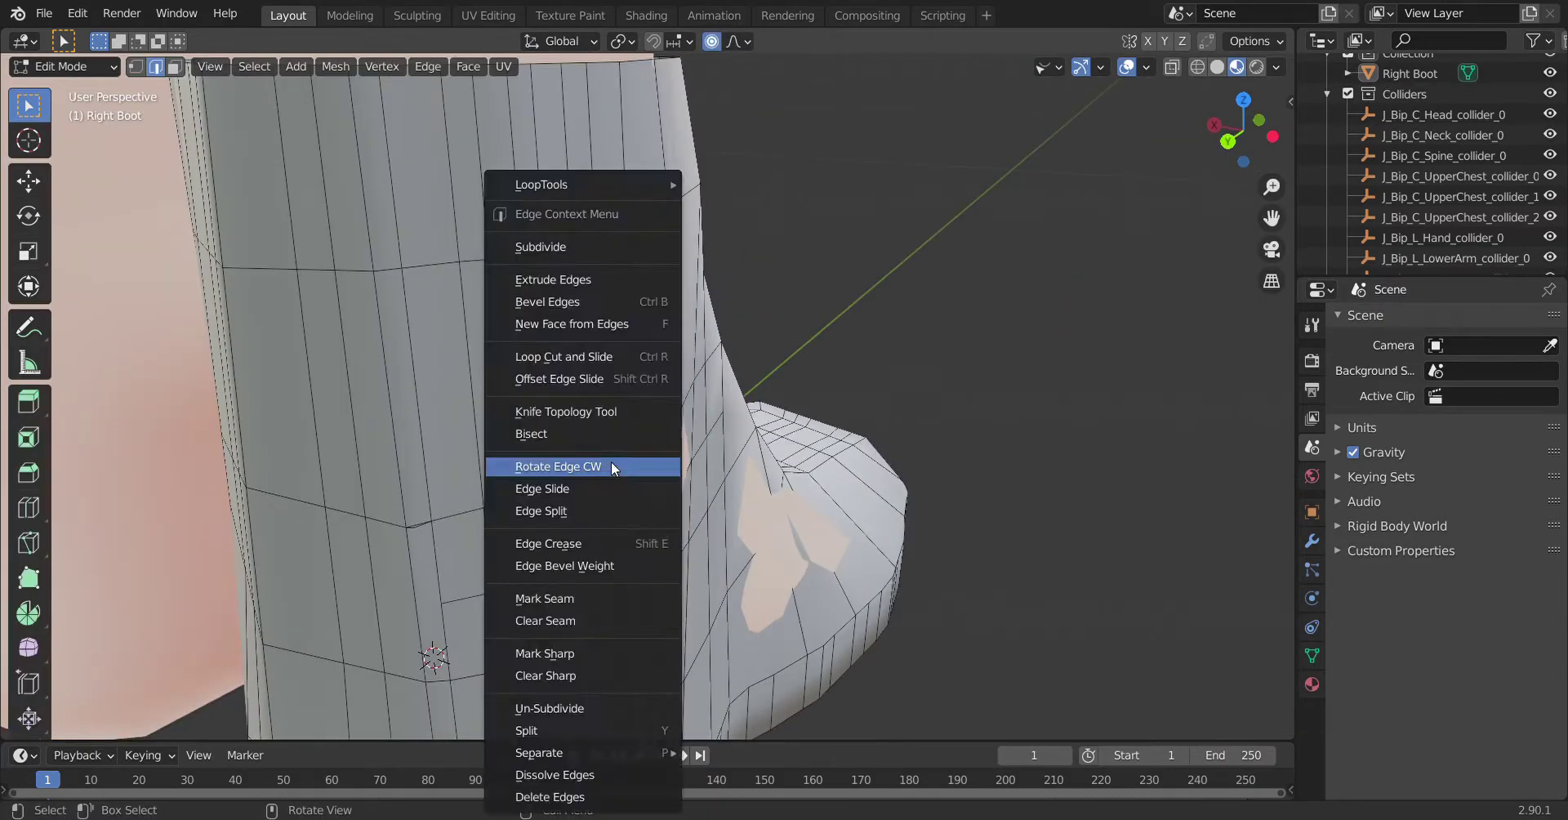
{"action": "middle_click_drag", "start_coordinate": [611, 462], "coordinate": [653, 531]}
{"action": "scroll", "coordinate": [689, 686], "scroll_direction": "down", "scroll_amount": 3}
{"action": "scroll", "coordinate": [666, 586], "scroll_direction": "up", "scroll_amount": 3}
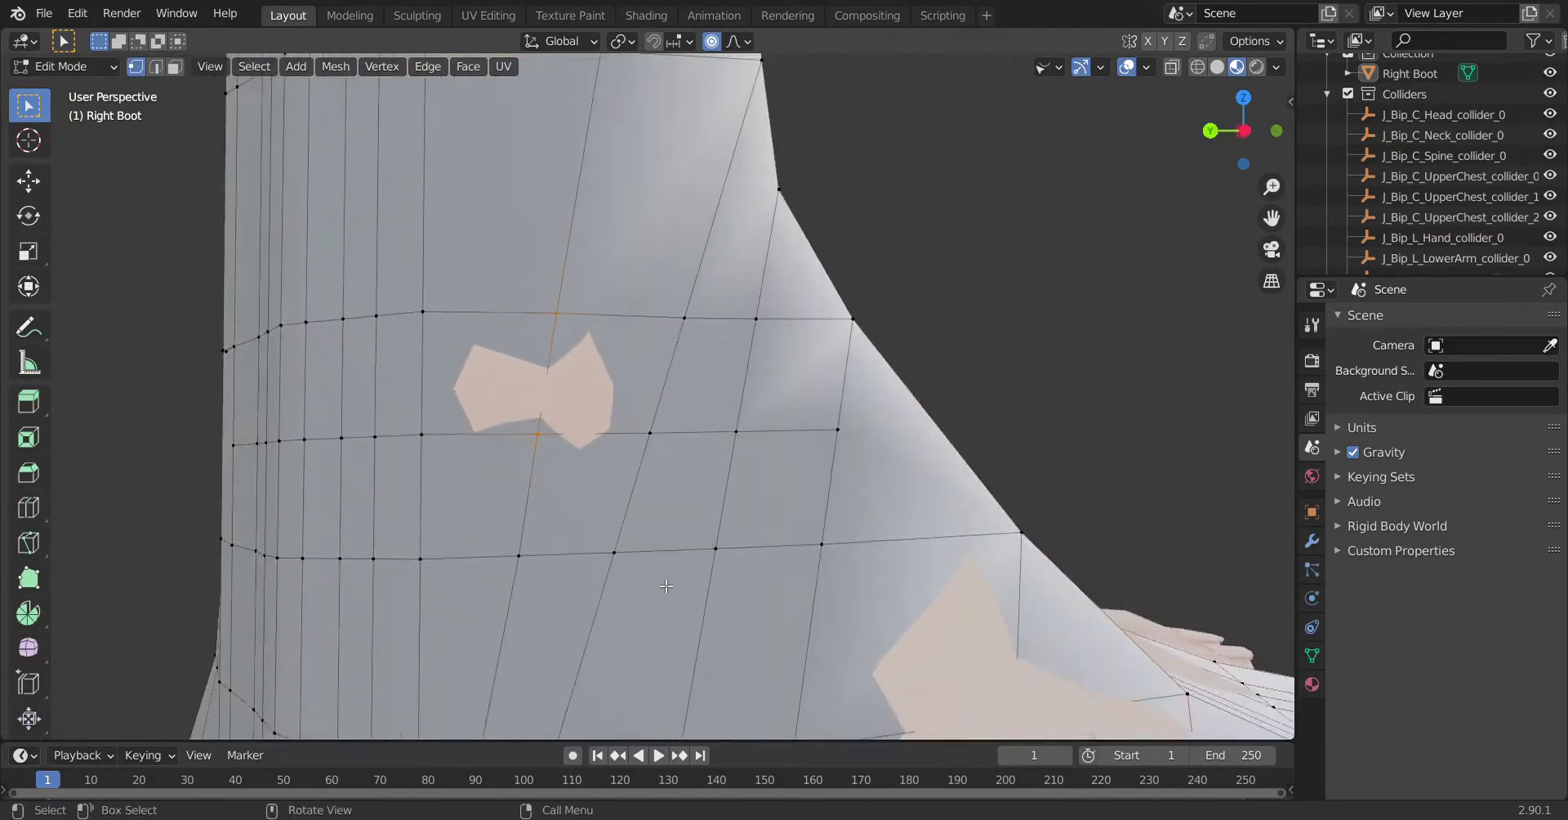
{"action": "left_click", "coordinate": [666, 585], "text": "ctrl"}
{"action": "scroll", "coordinate": [667, 586], "scroll_direction": "down", "scroll_amount": 3}
{"action": "scroll", "coordinate": [629, 522], "scroll_direction": "up", "scroll_amount": 3}
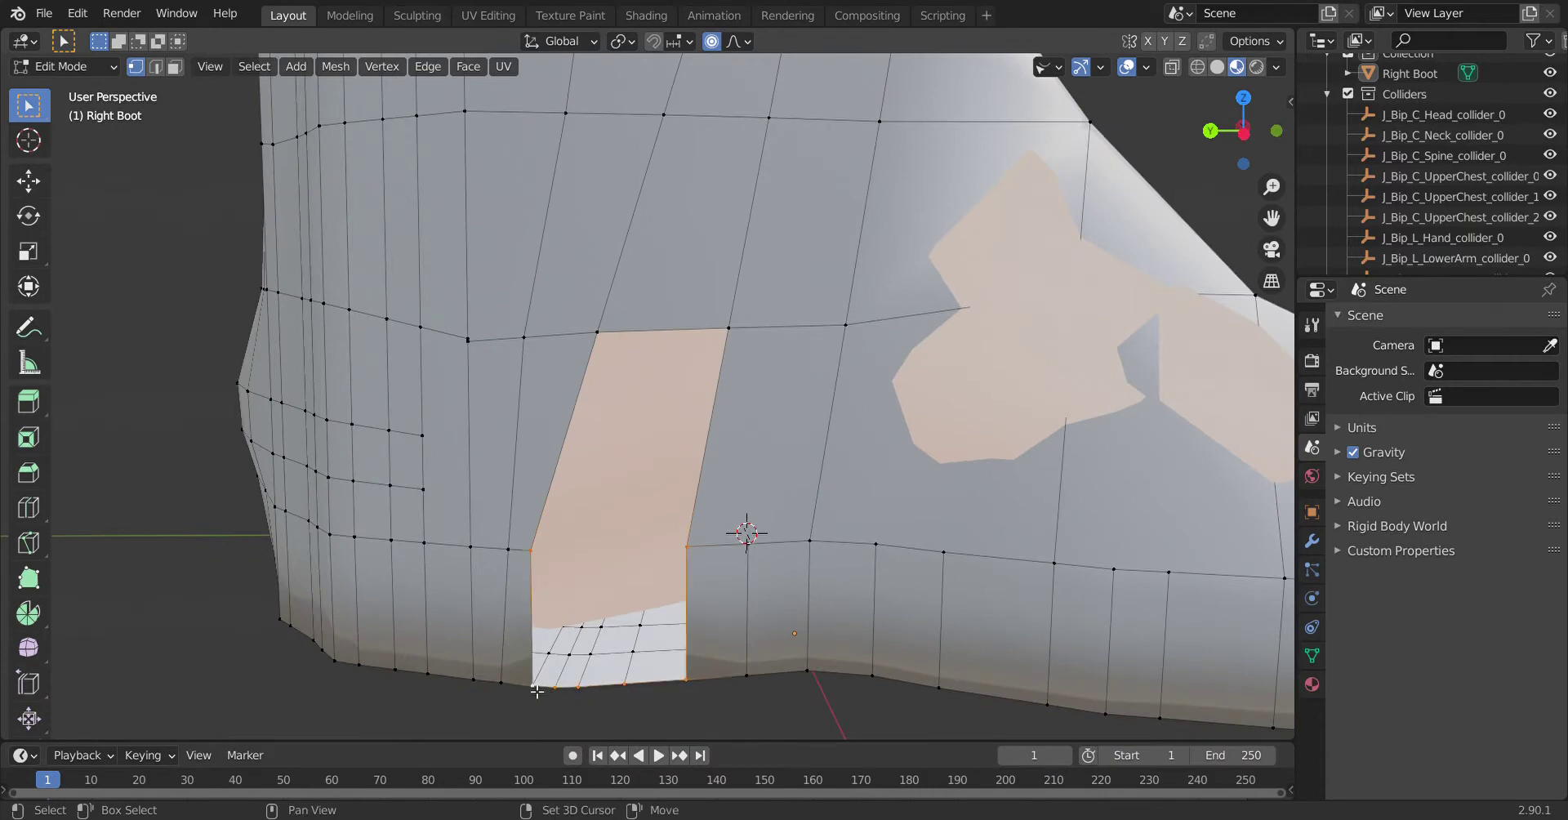
{"action": "scroll", "coordinate": [537, 691], "scroll_direction": "down", "scroll_amount": 3}
{"action": "middle_click_drag", "start_coordinate": [537, 691], "coordinate": [635, 379]}
{"action": "scroll", "coordinate": [636, 379], "scroll_direction": "up", "scroll_amount": 3}
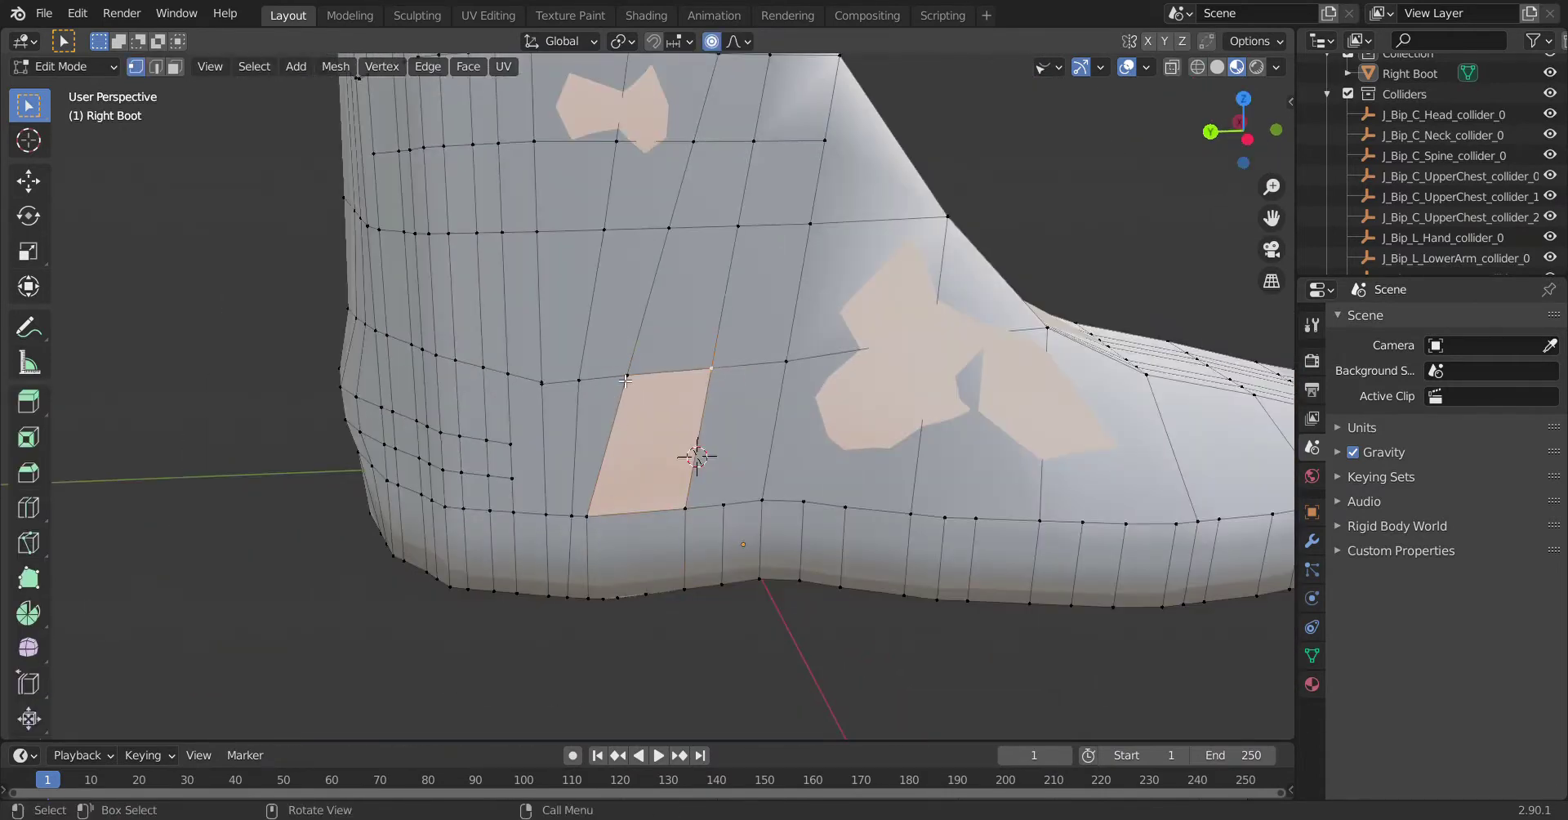
{"action": "key", "text": "Tab"}
{"action": "scroll", "coordinate": [636, 360], "scroll_direction": "down", "scroll_amount": 4}
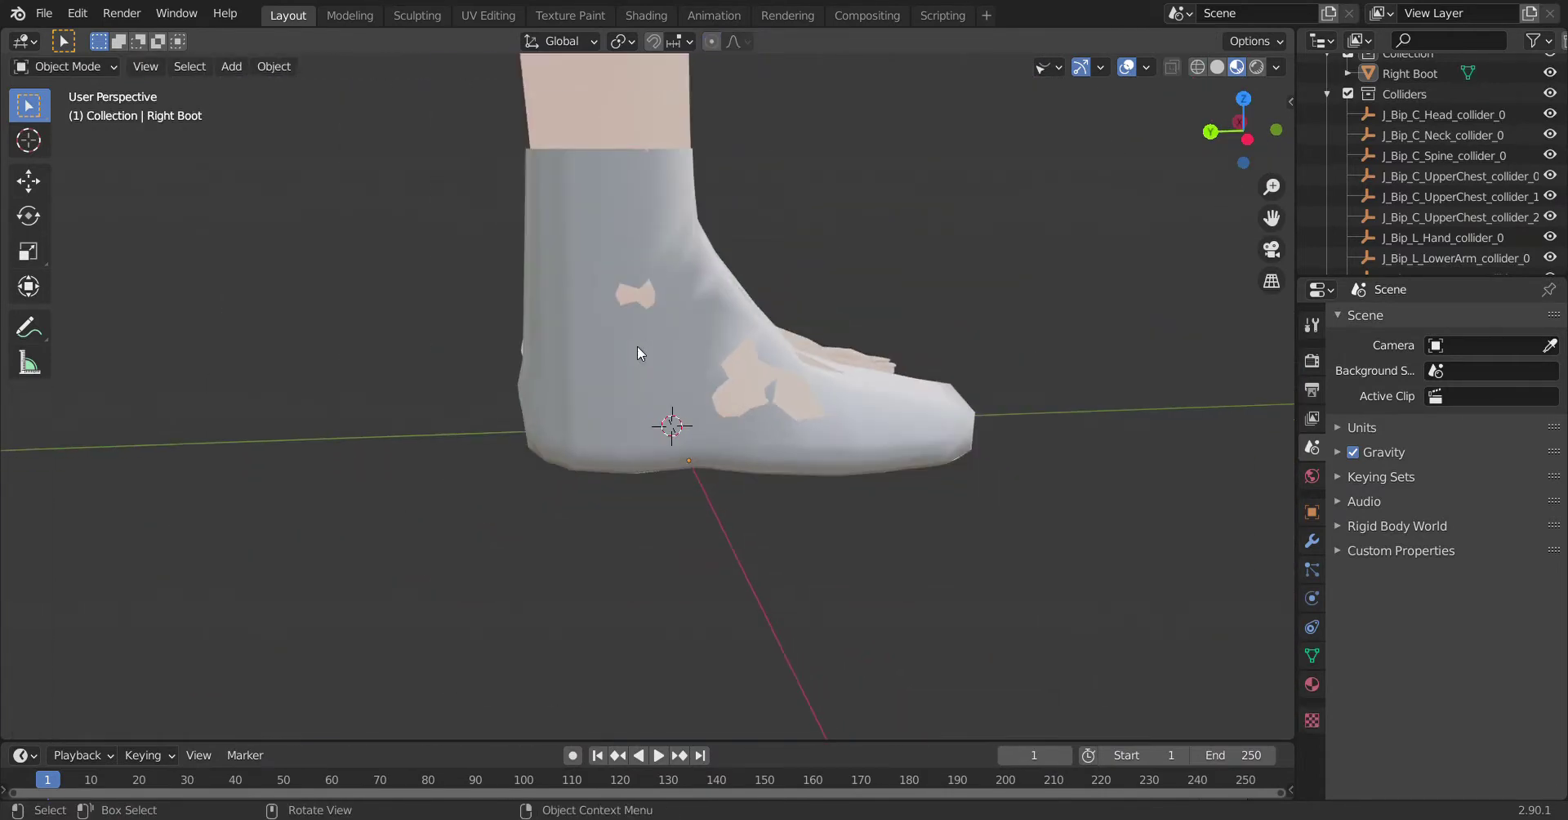
In Edit Mode, add a vertical edge loop across the boot's ankle side.
{"action": "scroll", "coordinate": [638, 353], "scroll_direction": "down", "scroll_amount": 3}
{"action": "scroll", "coordinate": [638, 353], "scroll_direction": "up", "scroll_amount": 3}
{"action": "key", "text": "Tab"}
{"action": "middle_click_drag", "start_coordinate": [638, 353], "coordinate": [677, 296]}
{"action": "scroll", "coordinate": [677, 297], "scroll_direction": "up", "scroll_amount": 3}
{"action": "scroll", "coordinate": [591, 454], "scroll_direction": "down", "scroll_amount": 4}
{"action": "middle_click_drag", "start_coordinate": [591, 454], "coordinate": [550, 528]}
{"action": "scroll", "coordinate": [577, 634], "scroll_direction": "up", "scroll_amount": 4}
{"action": "middle_click_drag", "start_coordinate": [578, 633], "coordinate": [595, 414]}
{"action": "left_click", "coordinate": [596, 414]}
Move the side vertices and small face outward so the skin no longer pokes through.
{"action": "scroll", "coordinate": [643, 623], "scroll_direction": "down", "scroll_amount": 4}
{"action": "middle_click_drag", "start_coordinate": [643, 623], "coordinate": [630, 560]}
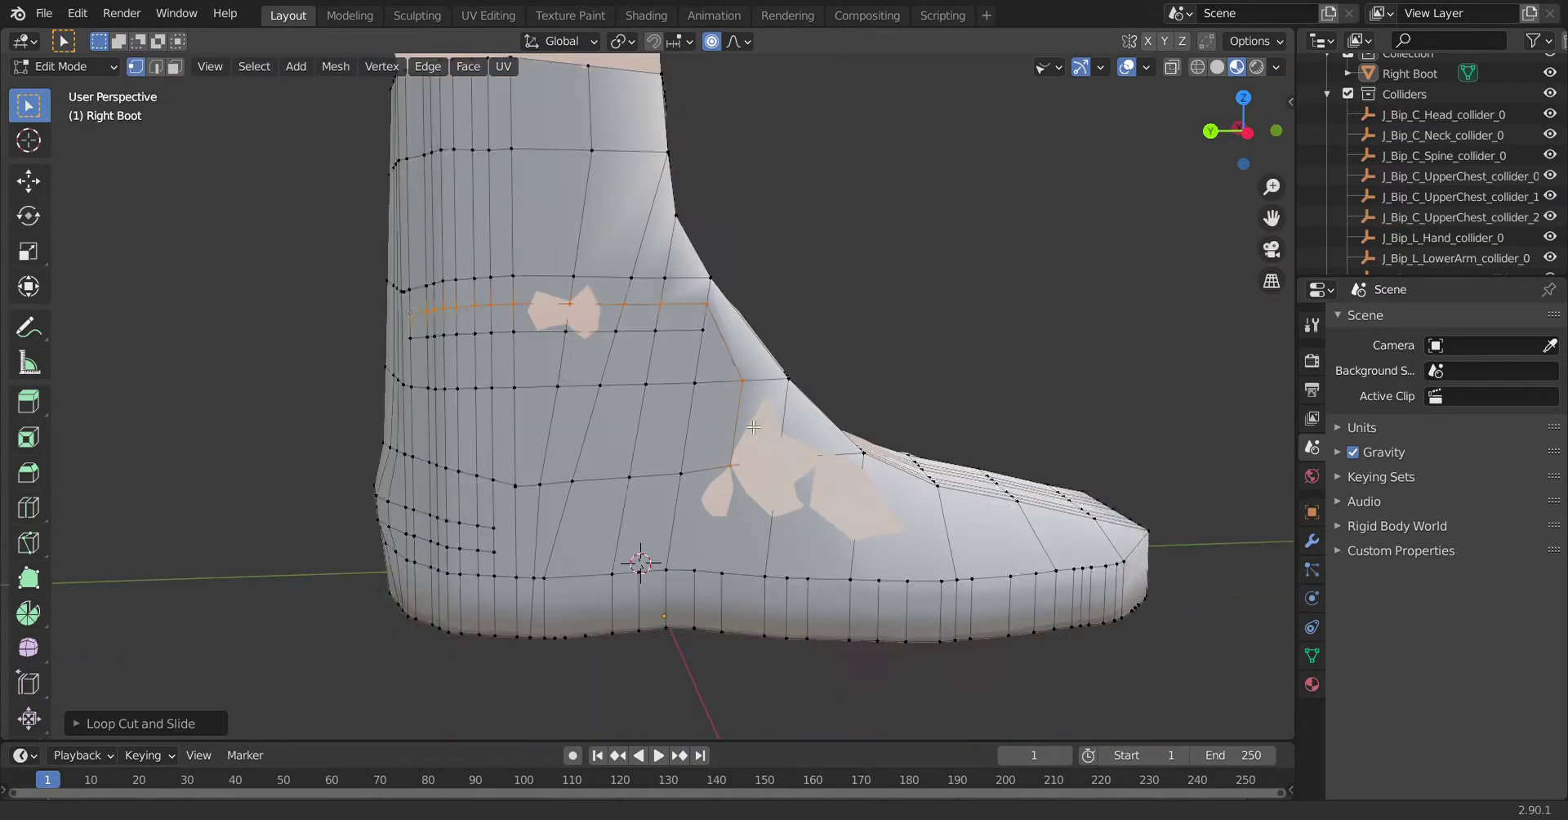
{"action": "scroll", "coordinate": [588, 542], "scroll_direction": "up", "scroll_amount": 4}
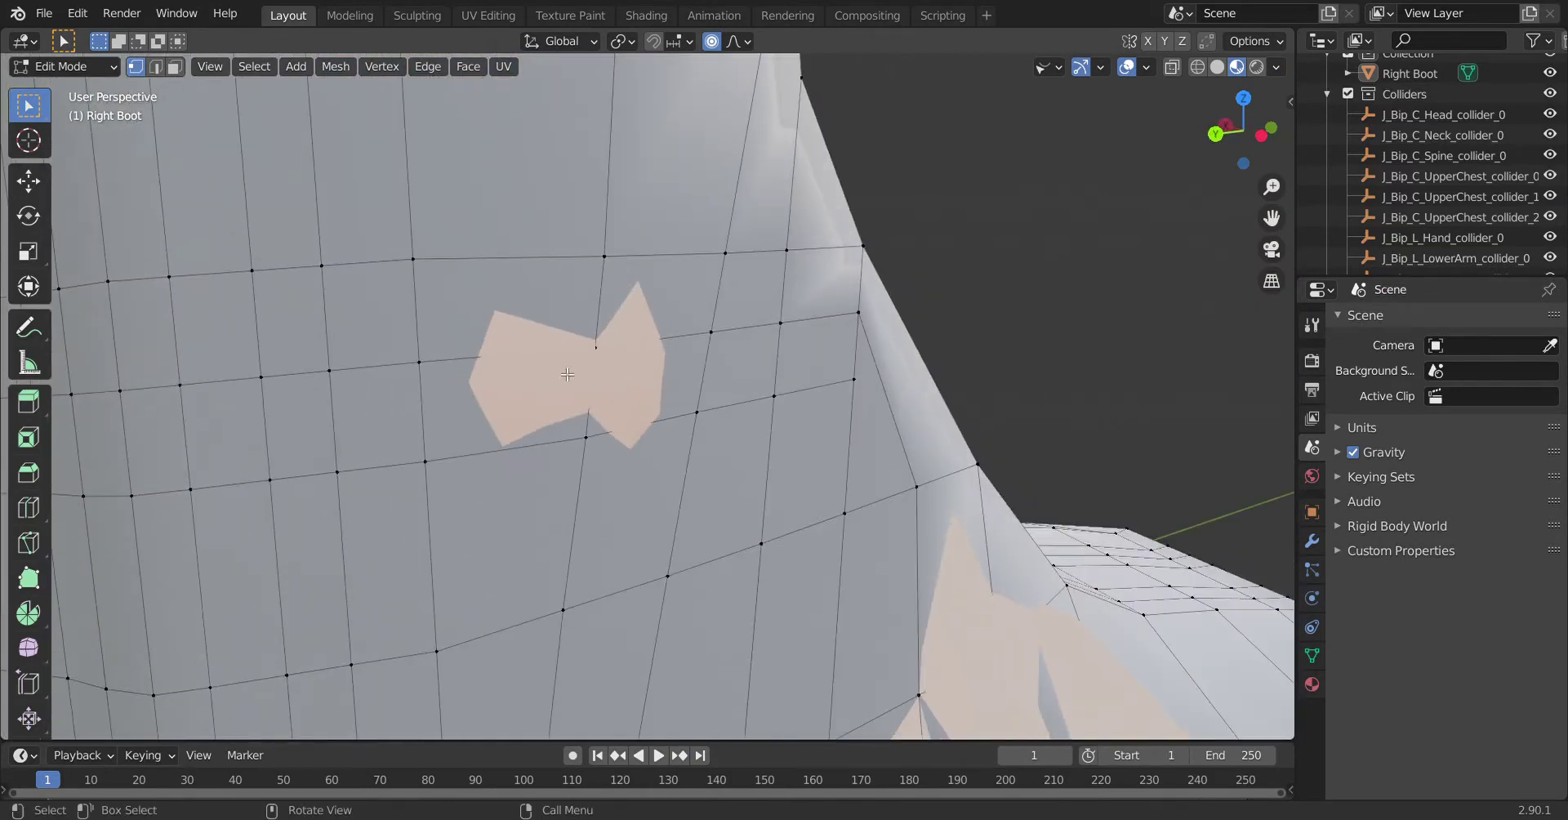
{"action": "left_click", "coordinate": [599, 347]}
{"action": "middle_click_drag", "start_coordinate": [600, 347], "coordinate": [569, 404]}
{"action": "right_click", "coordinate": [445, 228]}
{"action": "key", "text": "g"}
{"action": "mouse_move", "coordinate": [445, 228]}
{"action": "middle_mouse_down"}
{"action": "mouse_move", "coordinate": [446, 359]}
{"action": "mouse_move", "coordinate": [751, 392]}
{"action": "mouse_move", "coordinate": [791, 374]}
{"action": "mouse_move", "coordinate": [519, 552]}
{"action": "mouse_move", "coordinate": [1246, 496]}
{"action": "mouse_move", "coordinate": [630, 689]}
{"action": "mouse_move", "coordinate": [423, 401]}
{"action": "mouse_move", "coordinate": [602, 687]}
{"action": "mouse_move", "coordinate": [616, 599]}
{"action": "mouse_move", "coordinate": [508, 261]}
{"action": "middle_mouse_up"}
{"action": "left_click", "coordinate": [452, 362]}
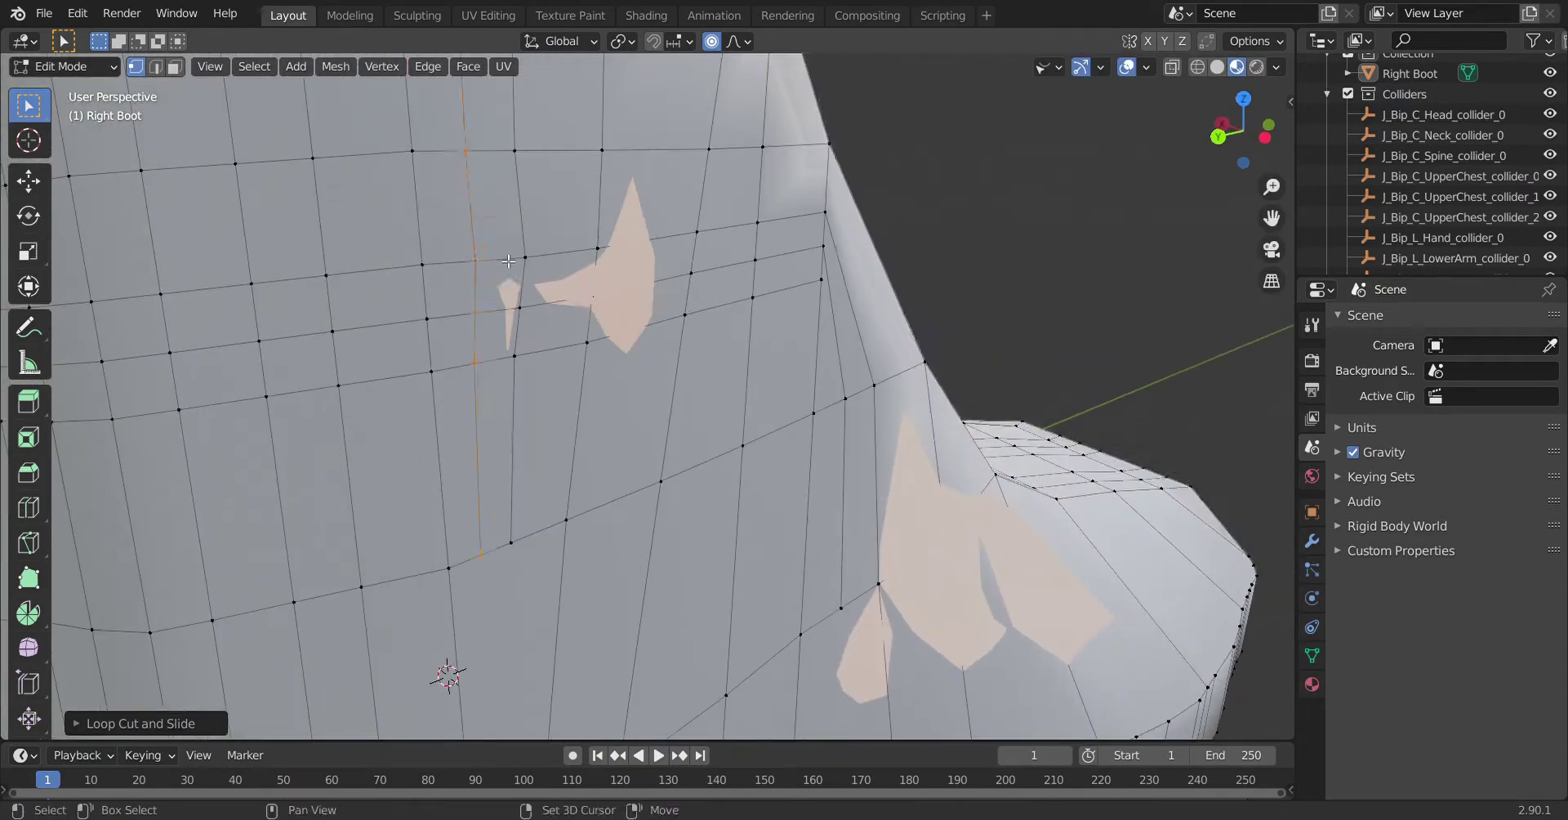
{"action": "left_click", "coordinate": [614, 292]}
{"action": "left_click_drag", "start_coordinate": [490, 340], "coordinate": [494, 308]}
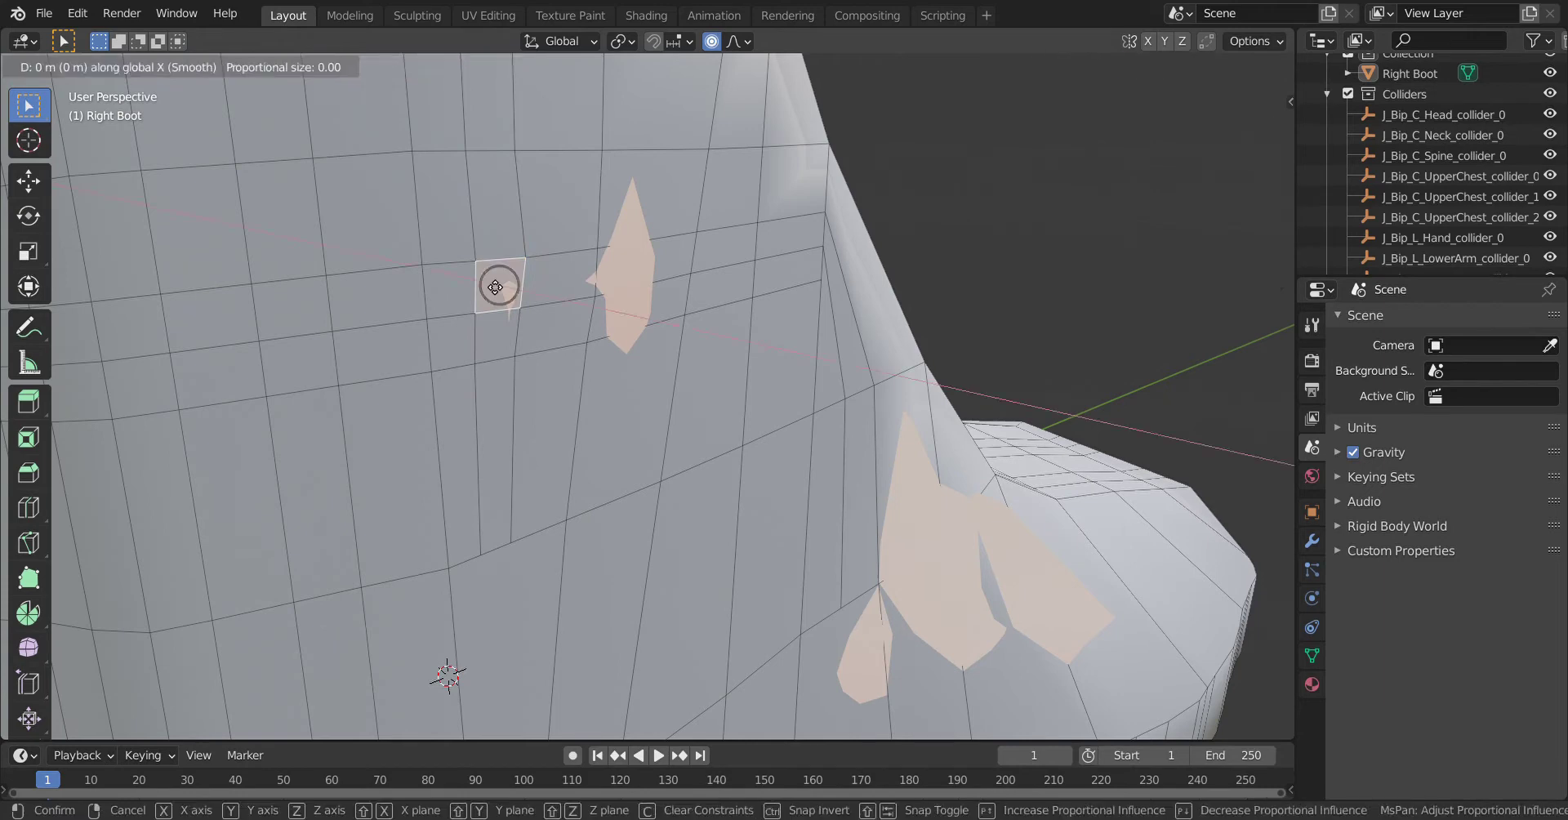
{"action": "right_click", "coordinate": [496, 287]}
Try another edge loop and vertex move near the ankle, cancelling the pending move.
{"action": "middle_click_drag", "start_coordinate": [611, 429], "coordinate": [539, 330]}
{"action": "key", "text": "ctrl+r"}
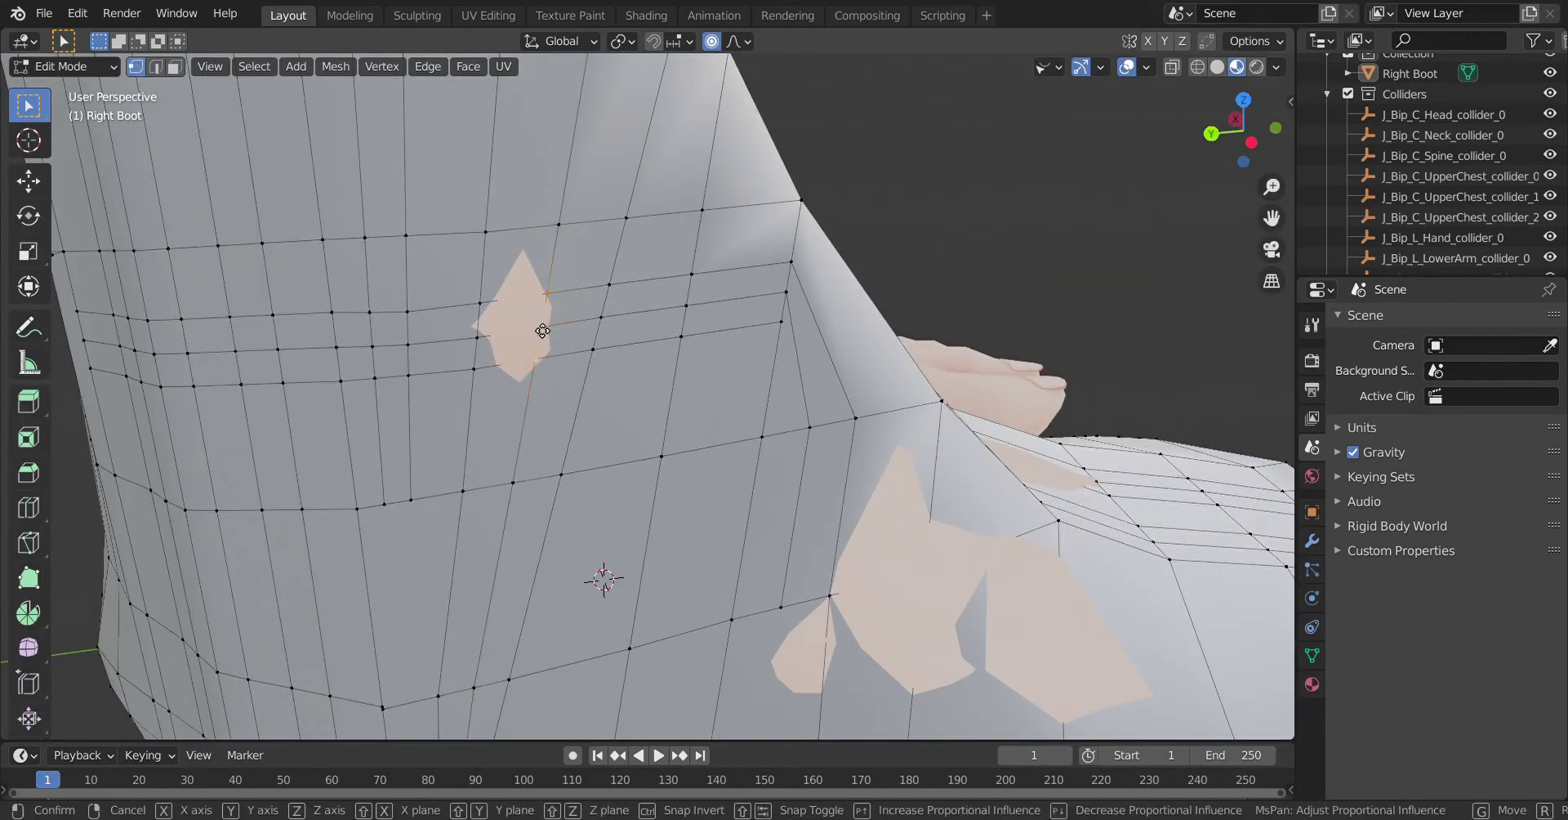
{"action": "left_click", "coordinate": [545, 330]}
{"action": "middle_click_drag", "start_coordinate": [546, 331], "coordinate": [520, 271]}
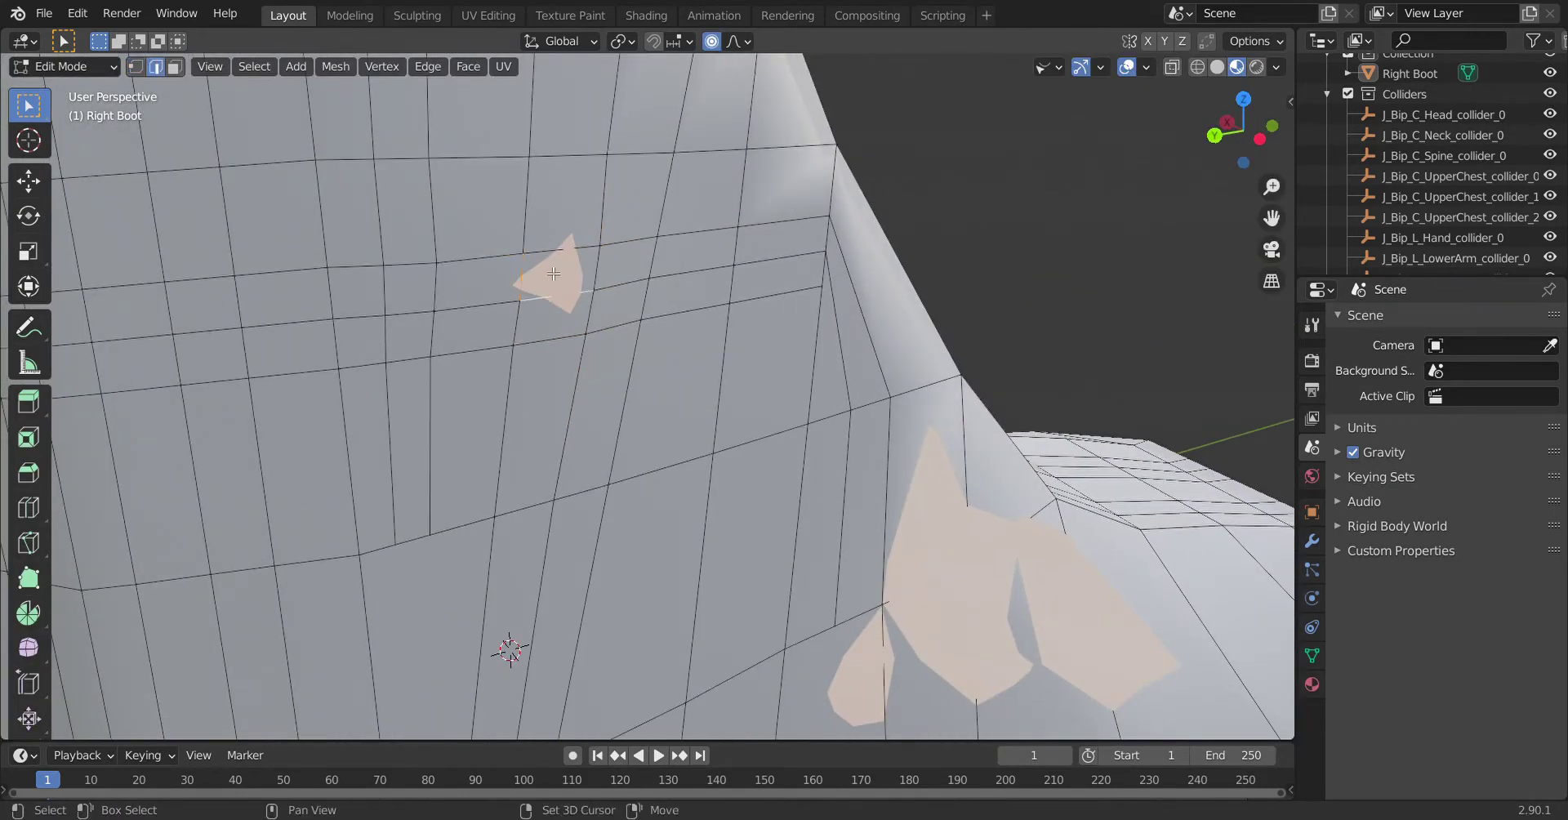
{"action": "right_click", "coordinate": [583, 285]}
{"action": "scroll", "coordinate": [660, 430], "scroll_direction": "down", "scroll_amount": 4}
{"action": "scroll", "coordinate": [660, 430], "scroll_direction": "down", "scroll_amount": 3}
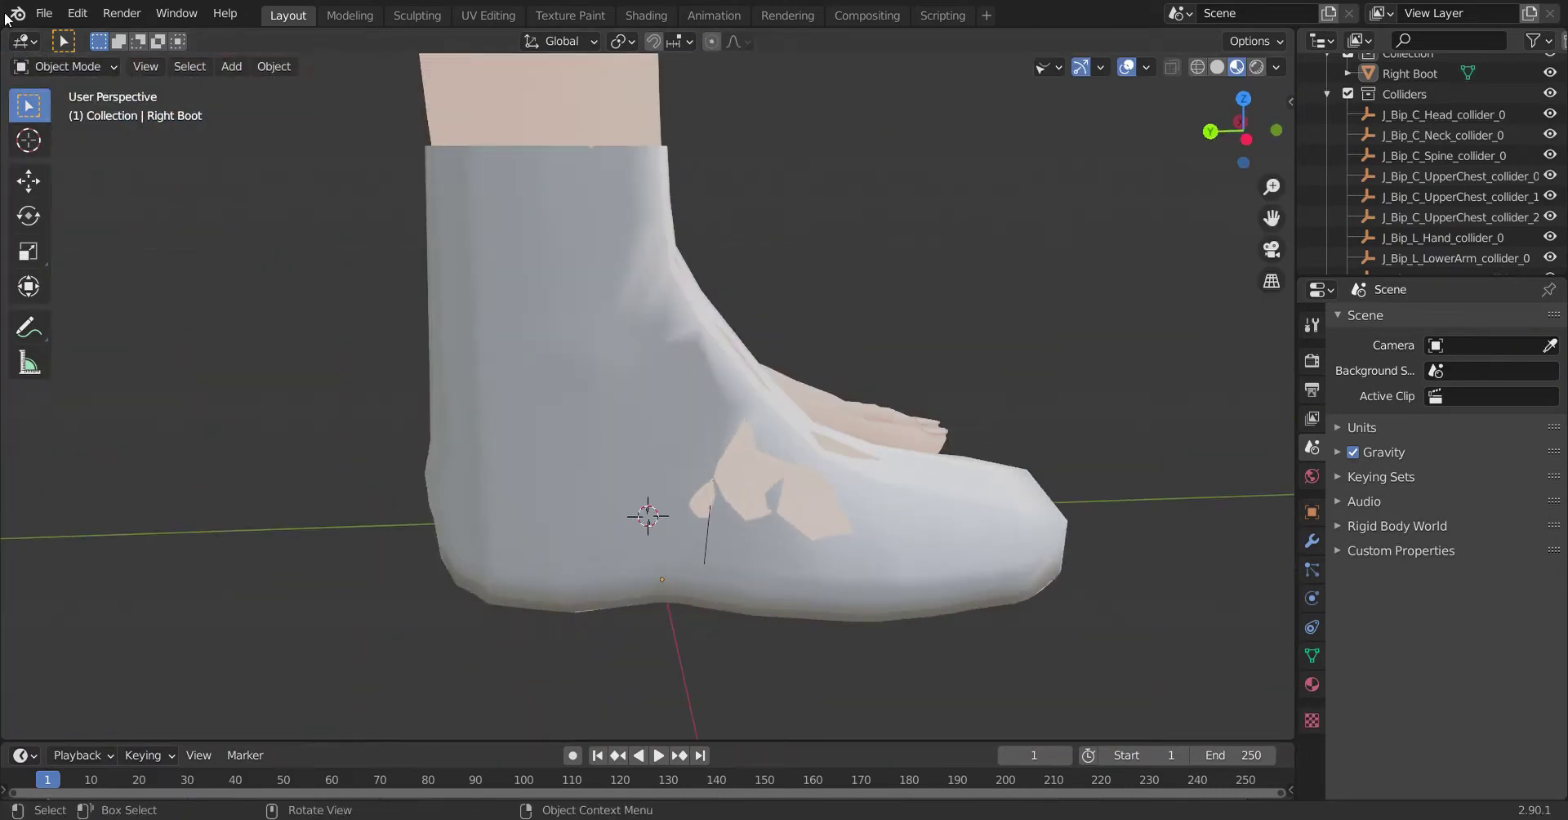
Enter Edit Mode on the Right Boot in vertex select mode and orbit to its lower side.
{"action": "key", "text": "Tab"}
{"action": "key", "text": "Tab"}
{"action": "key", "text": "x"}
{"action": "key", "text": "Escape"}
{"action": "key", "text": "1"}
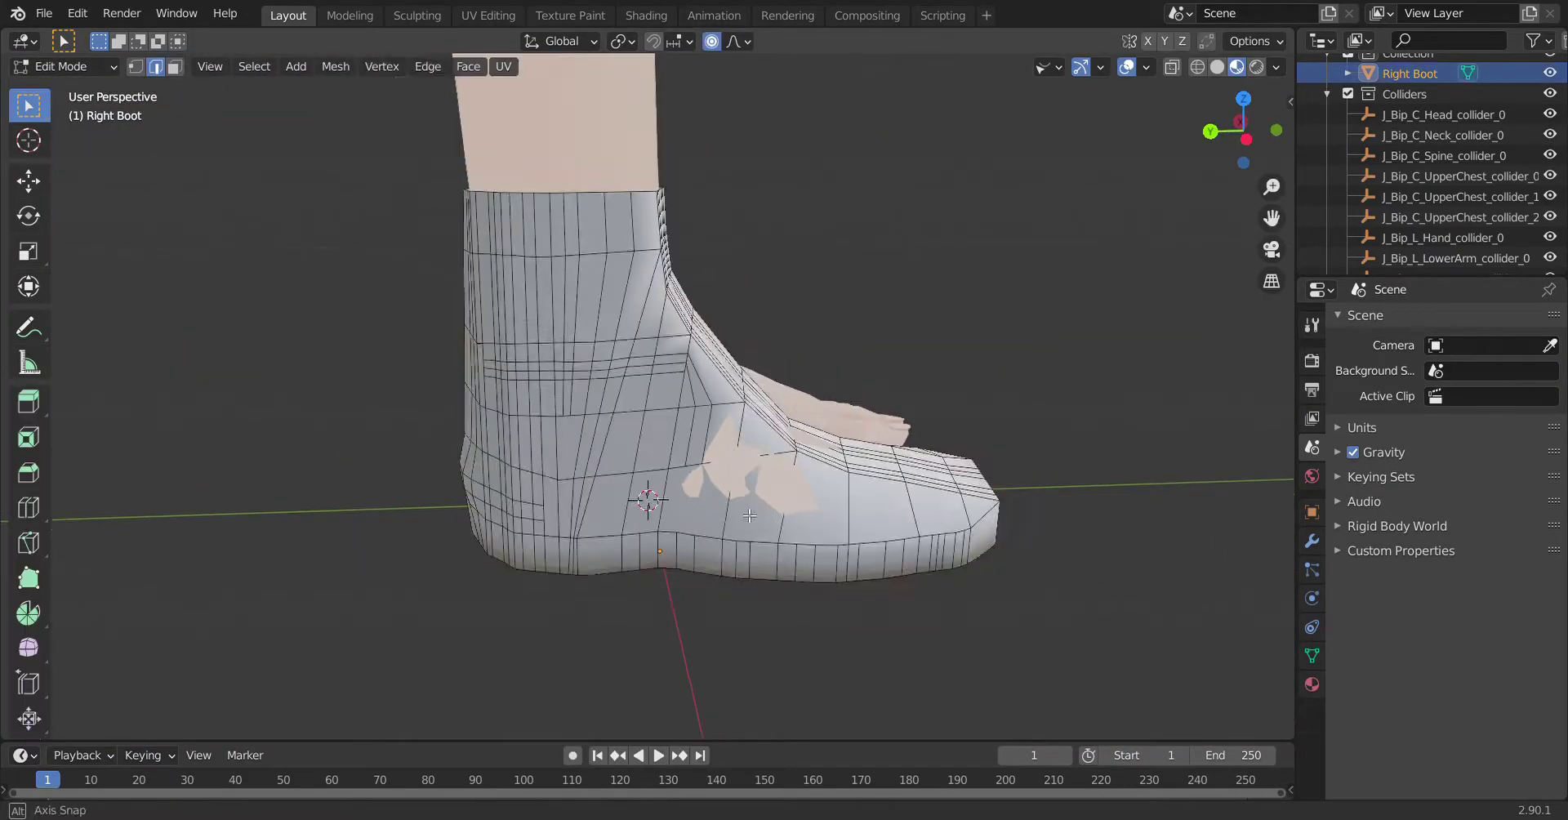
{"action": "scroll", "coordinate": [716, 628], "scroll_direction": "up", "scroll_amount": 3}
{"action": "scroll", "coordinate": [716, 627], "scroll_direction": "up", "scroll_amount": 2}
{"action": "scroll", "coordinate": [715, 627], "scroll_direction": "down", "scroll_amount": 1}
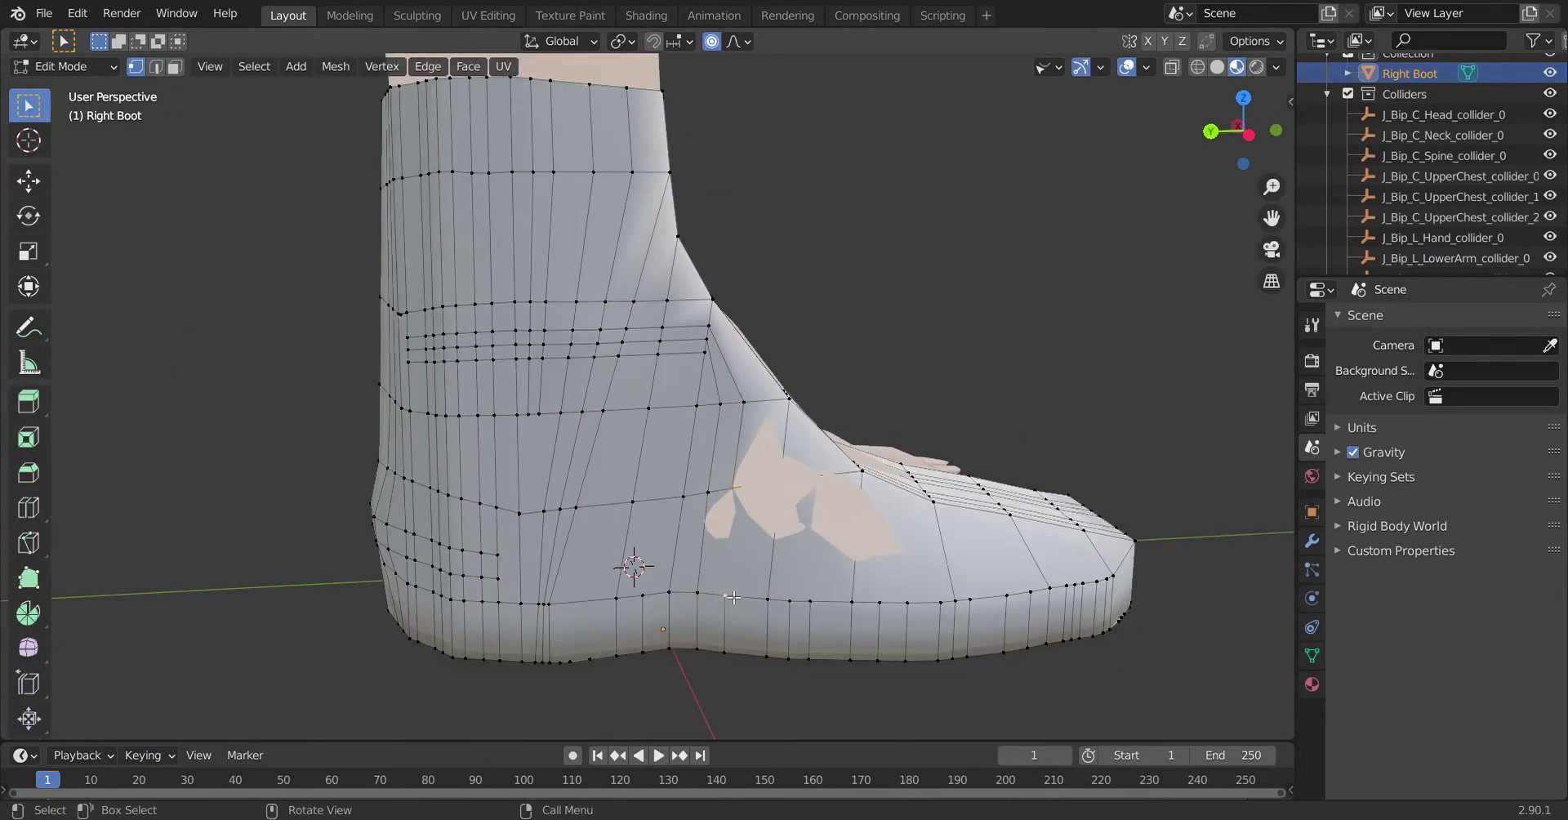
{"action": "middle_click_drag", "start_coordinate": [733, 598], "coordinate": [27, 560]}
{"action": "scroll", "coordinate": [583, 467], "scroll_direction": "down", "scroll_amount": 3}
Knife a cut line along the boot's lower side from heel to toe.
{"action": "key", "text": "k"}
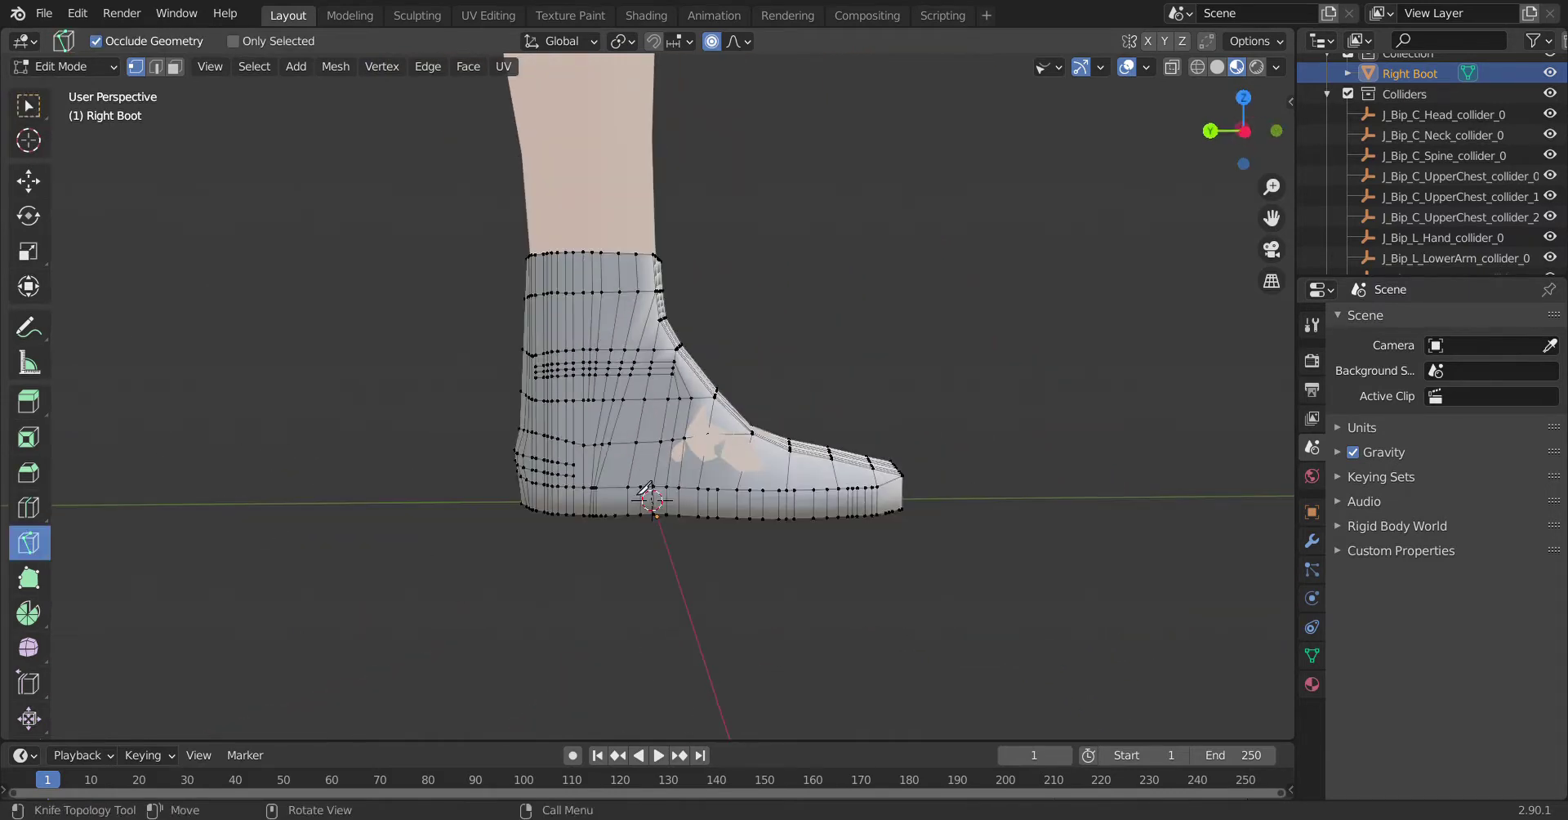
{"action": "key", "text": "Return"}
{"action": "scroll", "coordinate": [888, 485], "scroll_direction": "up", "scroll_amount": 2}
{"action": "scroll", "coordinate": [487, 578], "scroll_direction": "up", "scroll_amount": 2}
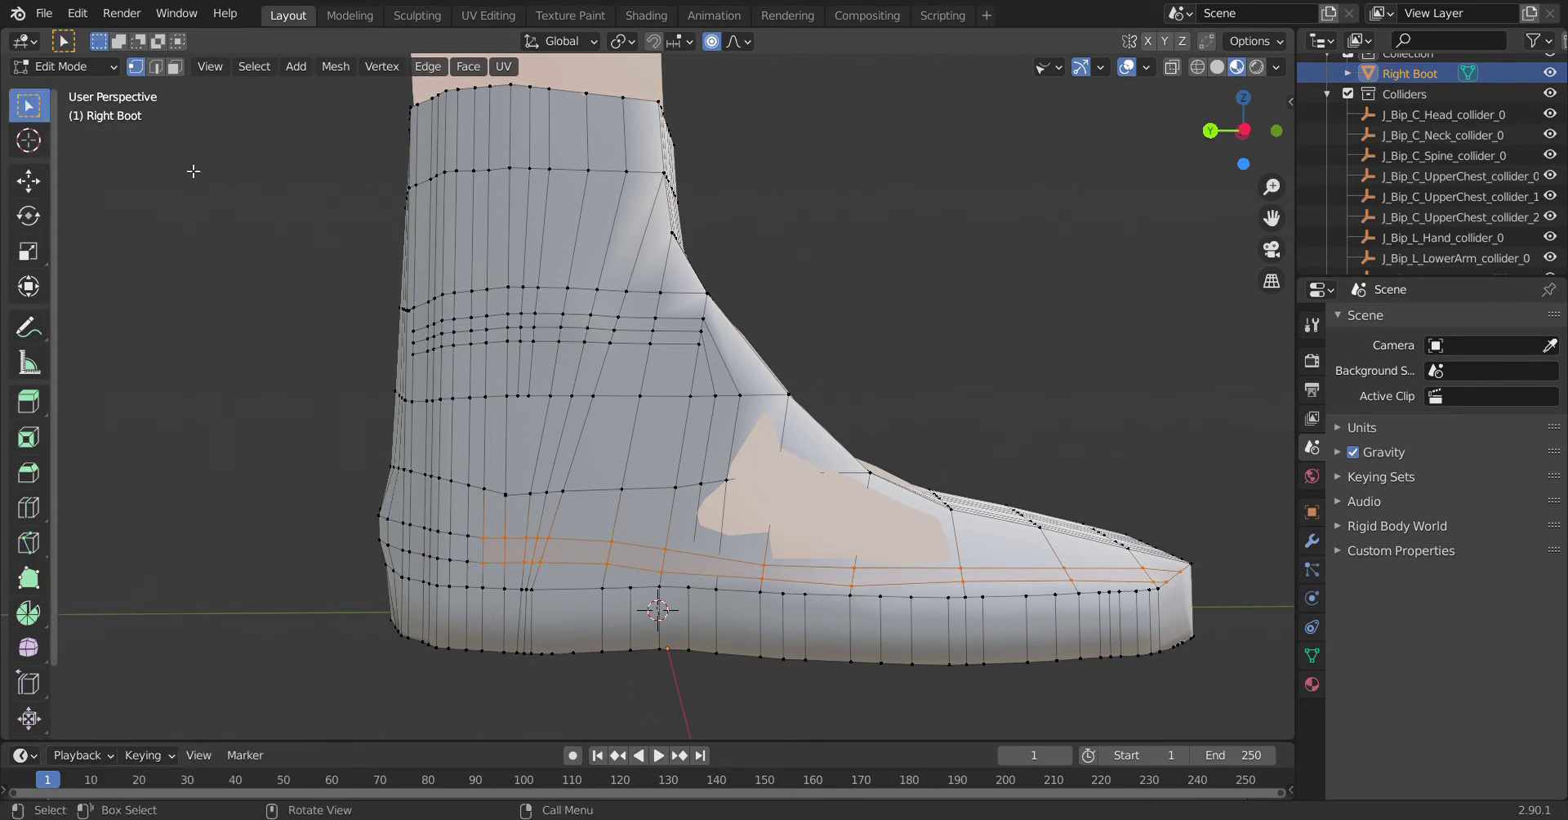
Deselect all and pick a vertex on the sole's edge.
{"action": "left_click", "coordinate": [29, 105]}
{"action": "scroll", "coordinate": [857, 623], "scroll_direction": "up", "scroll_amount": 3}
{"action": "scroll", "coordinate": [857, 623], "scroll_direction": "down", "scroll_amount": 3}
{"action": "key", "text": "alt+a"}
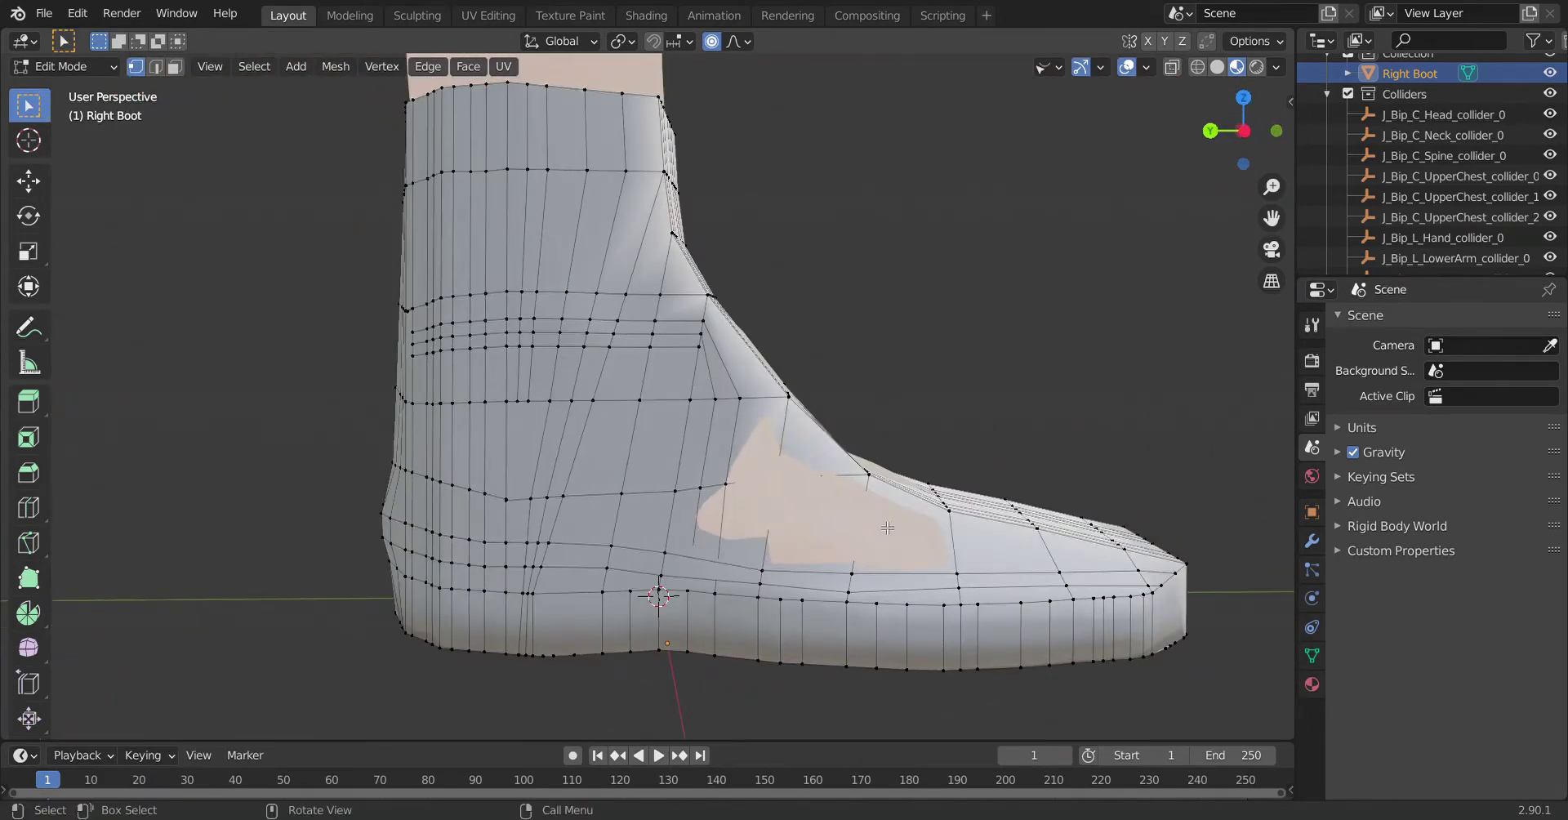
{"action": "scroll", "coordinate": [863, 549], "scroll_direction": "up", "scroll_amount": 2}
{"action": "left_click", "coordinate": [731, 665]}
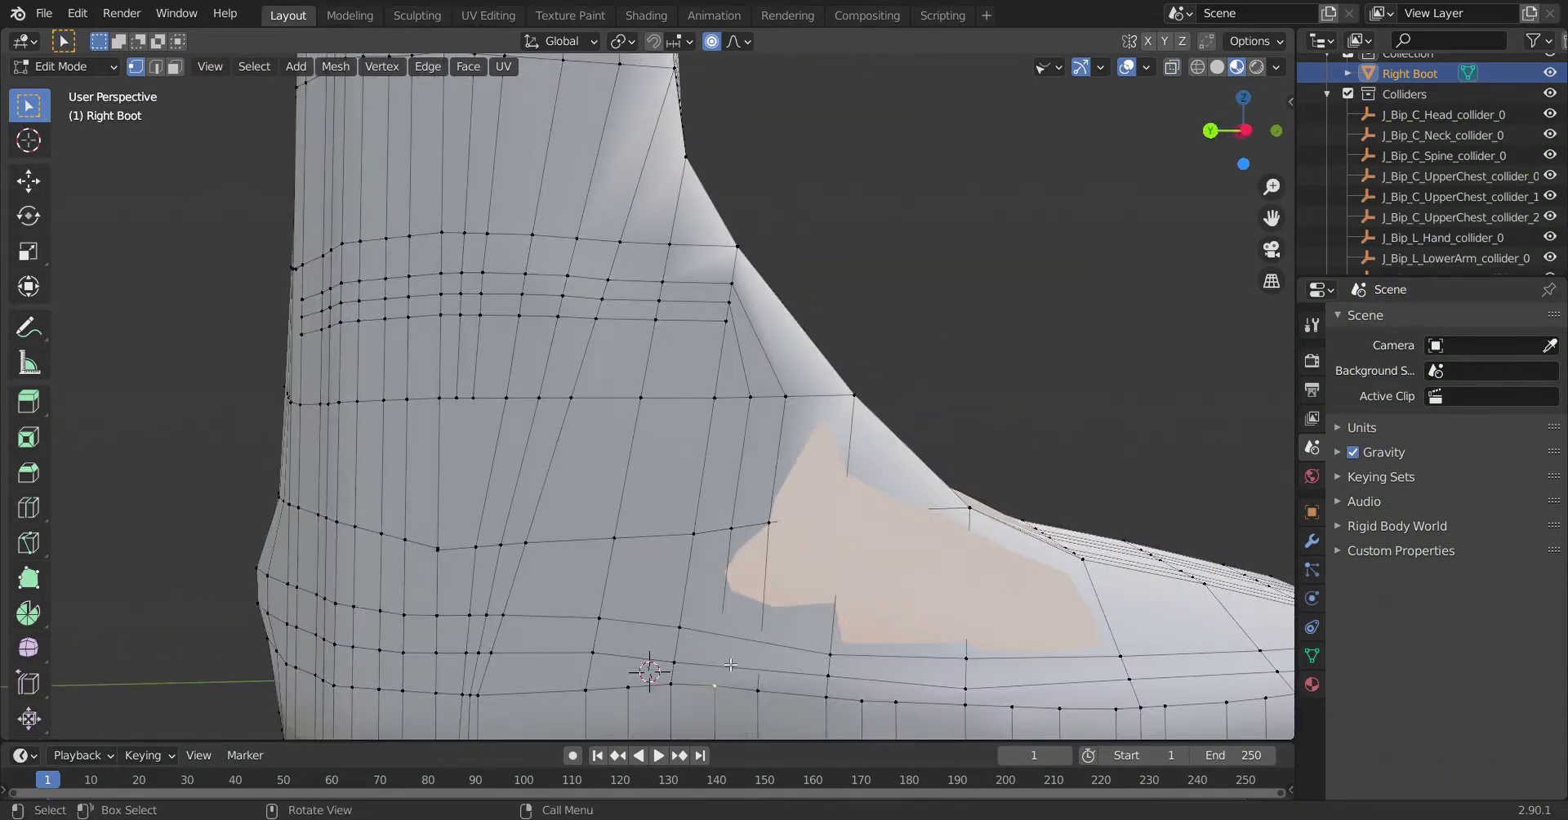
{"action": "scroll", "coordinate": [273, 404], "scroll_direction": "up", "scroll_amount": 1}
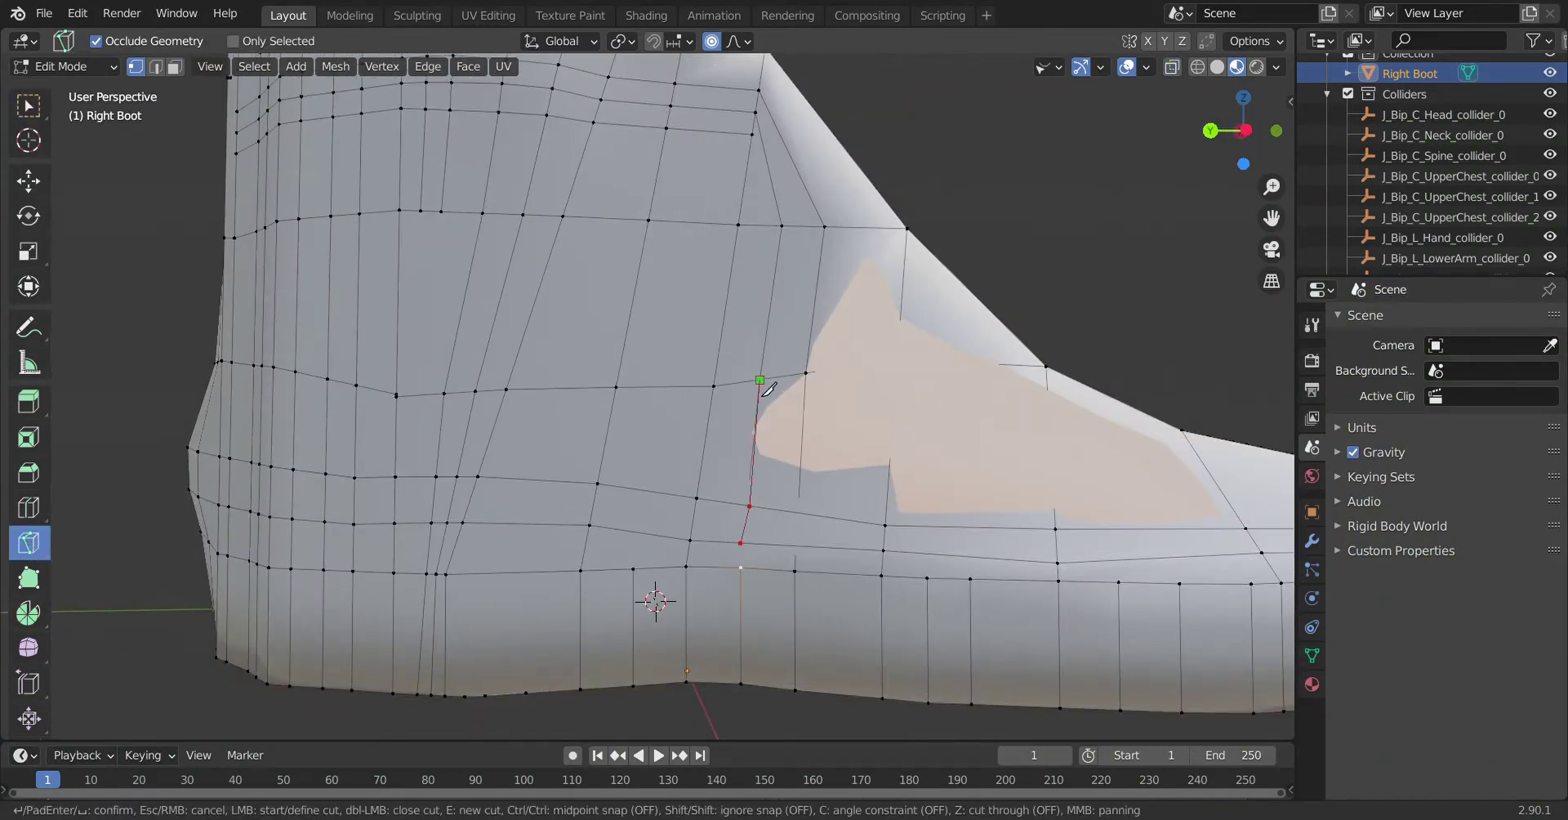
{"action": "scroll", "coordinate": [735, 588], "scroll_direction": "down", "scroll_amount": 2}
Check the delete options in edge mode, then return to vertex selection.
{"action": "key", "text": "2"}
{"action": "scroll", "coordinate": [651, 595], "scroll_direction": "up", "scroll_amount": 2}
{"action": "scroll", "coordinate": [651, 596], "scroll_direction": "up", "scroll_amount": 3}
{"action": "key", "text": "x"}
{"action": "key", "text": "1"}
{"action": "scroll", "coordinate": [738, 586], "scroll_direction": "down", "scroll_amount": 3}
{"action": "scroll", "coordinate": [866, 594], "scroll_direction": "down", "scroll_amount": 2}
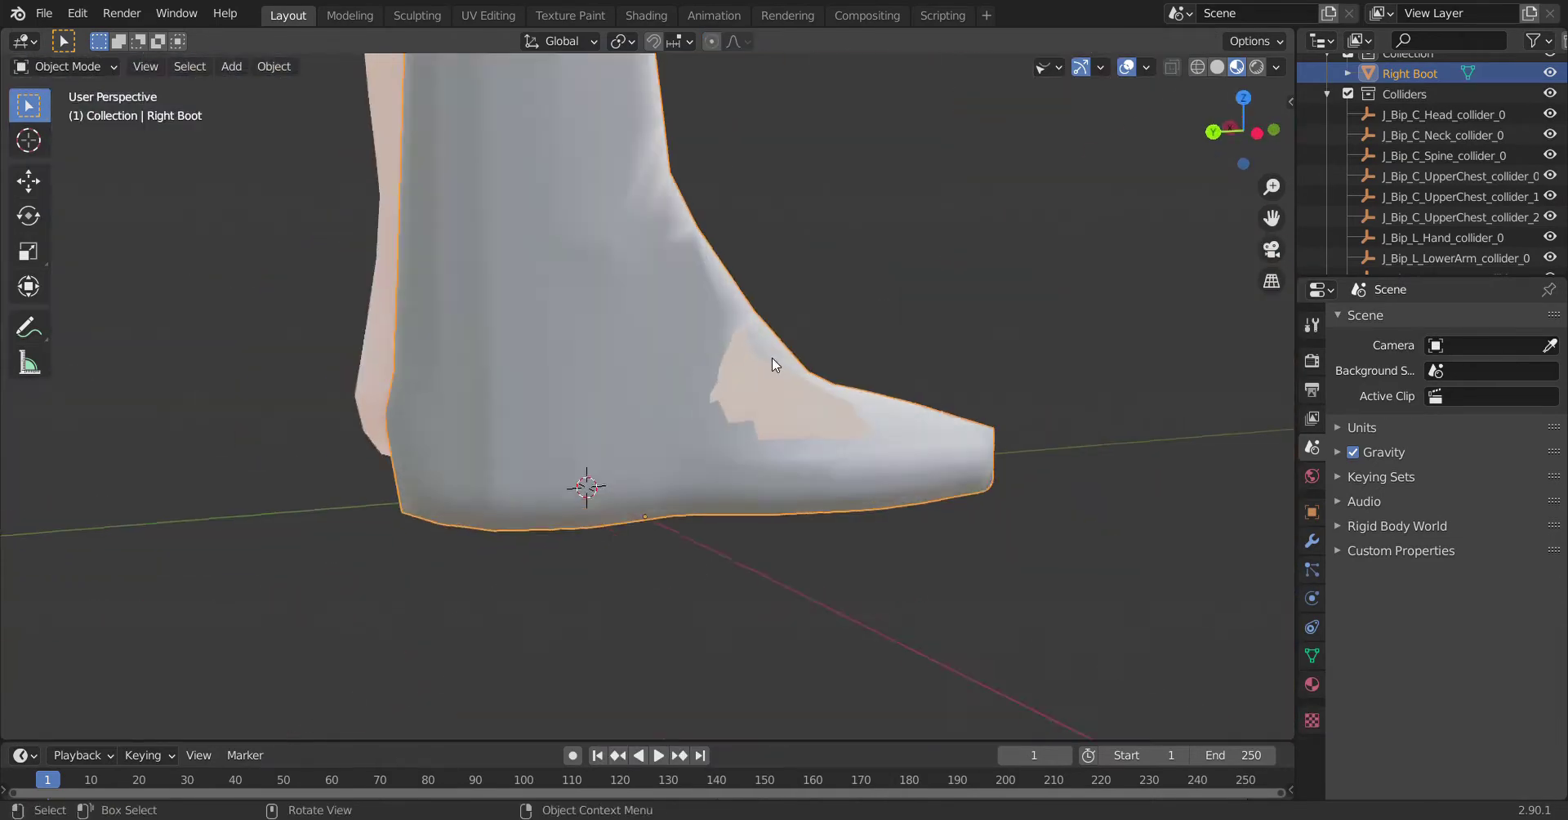
Orbit to the boot's instep and try circle selection before cancelling it.
{"action": "scroll", "coordinate": [777, 360], "scroll_direction": "up", "scroll_amount": 3}
{"action": "scroll", "coordinate": [730, 472], "scroll_direction": "up", "scroll_amount": 2}
{"action": "middle_click_drag", "start_coordinate": [730, 472], "coordinate": [665, 464]}
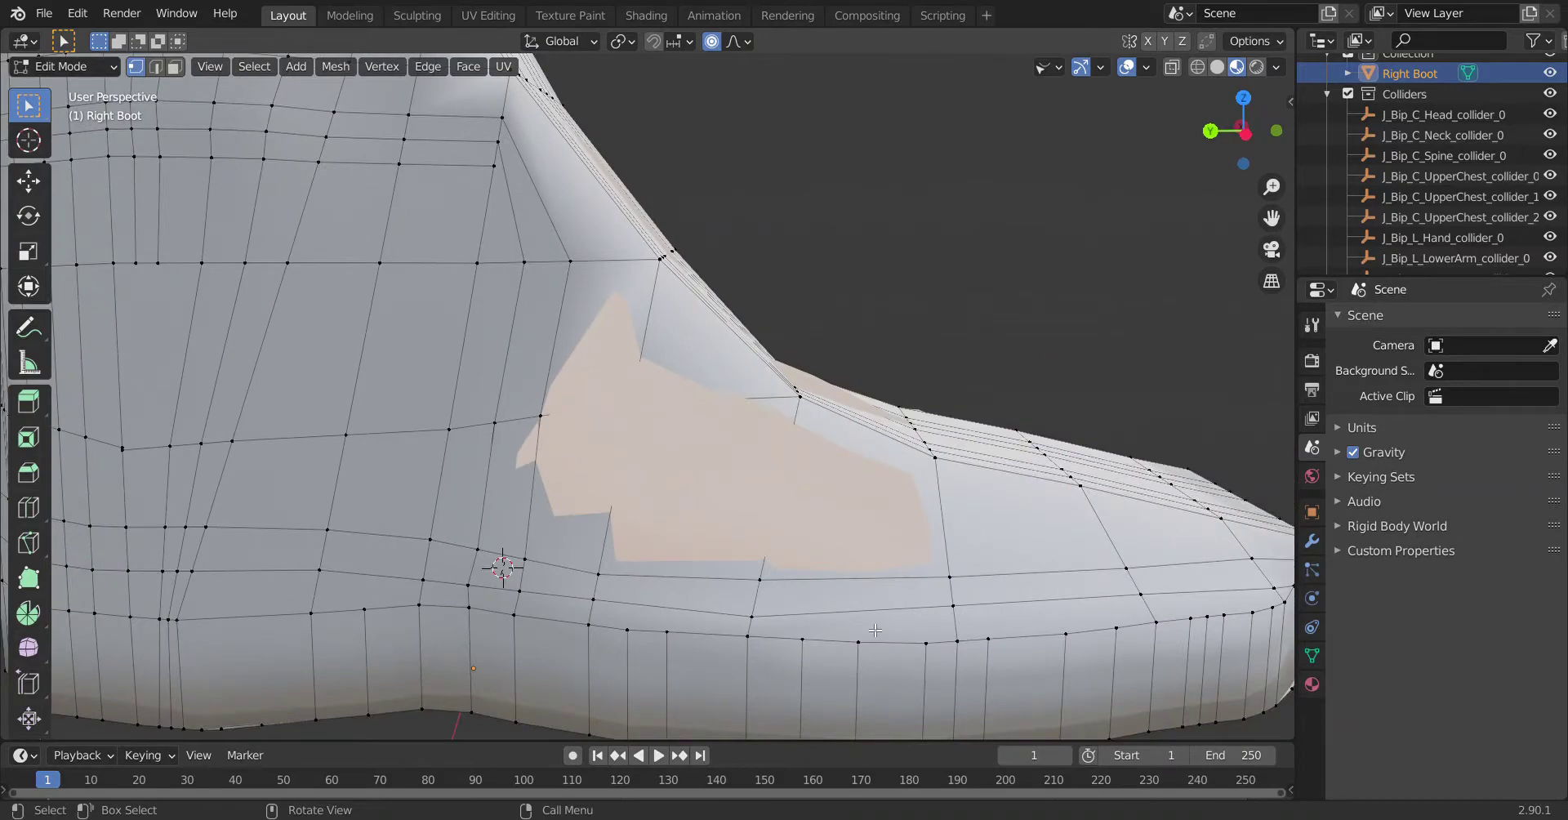
{"action": "scroll", "coordinate": [714, 578], "scroll_direction": "up", "scroll_amount": 3}
{"action": "scroll", "coordinate": [622, 428], "scroll_direction": "up", "scroll_amount": 2}
{"action": "key", "text": "c"}
{"action": "key", "text": "Escape"}
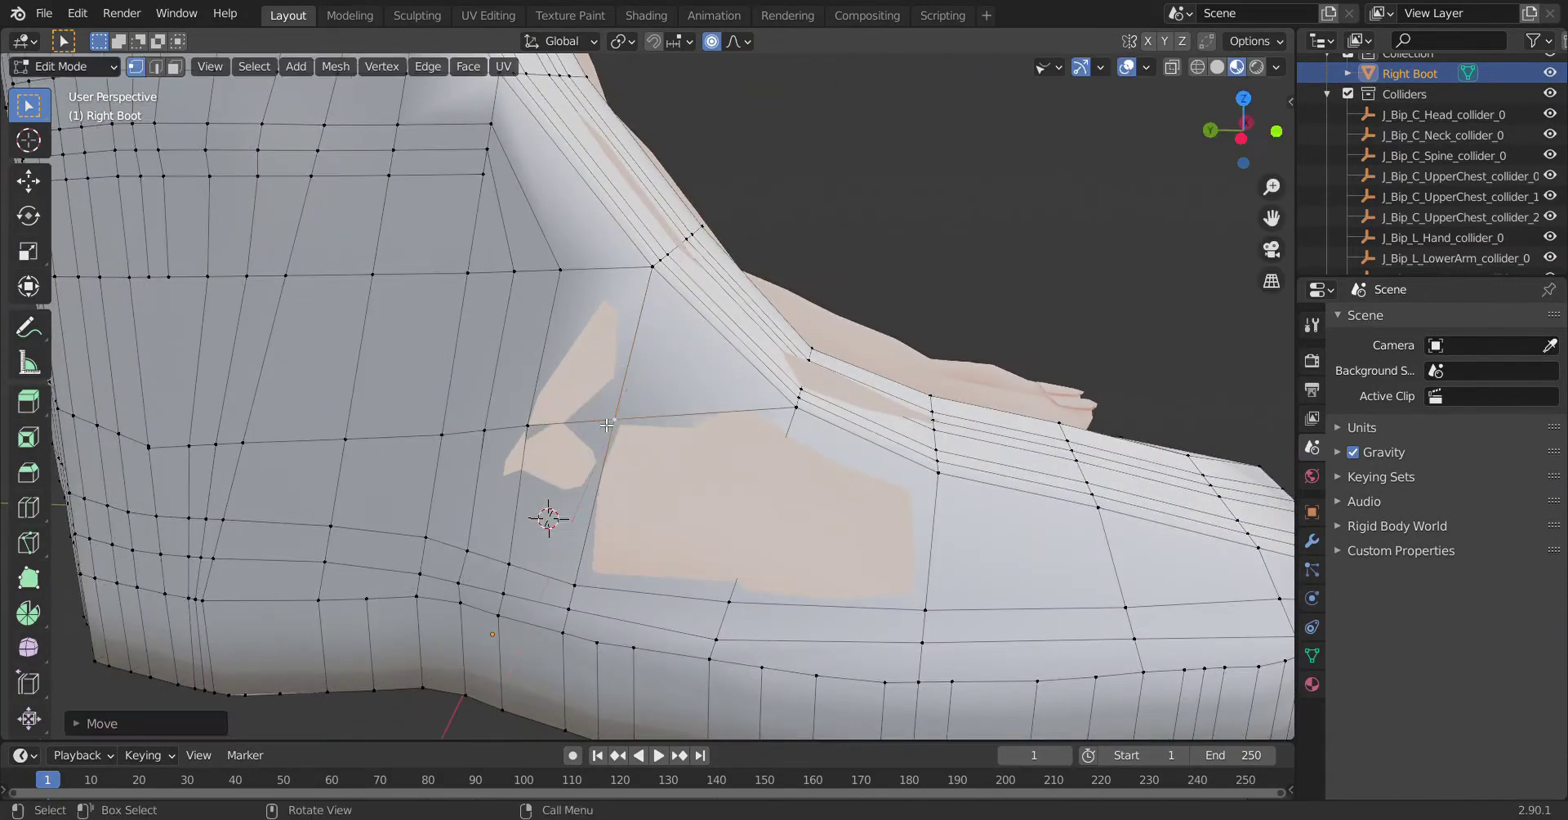
{"action": "scroll", "coordinate": [543, 510], "scroll_direction": "up", "scroll_amount": 3}
{"action": "scroll", "coordinate": [715, 490], "scroll_direction": "down", "scroll_amount": 2}
{"action": "scroll", "coordinate": [715, 491], "scroll_direction": "down", "scroll_amount": 3}
Add an edge loop across the boot's instep with Ctrl+R.
{"action": "key", "text": "ctrl+r"}
{"action": "left_click", "coordinate": [522, 478]}
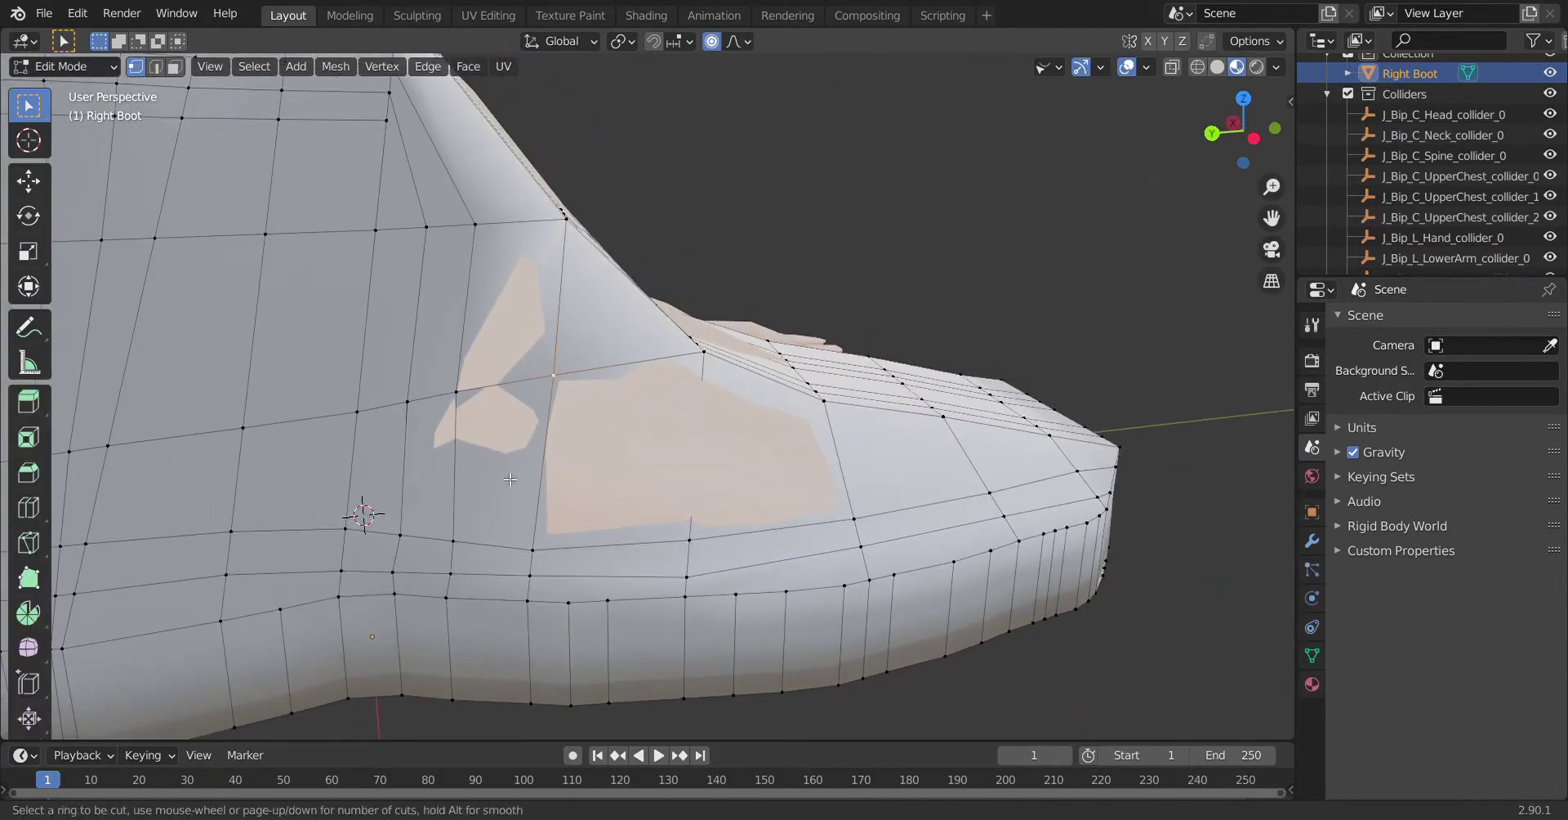
{"action": "left_click", "coordinate": [156, 66]}
{"action": "key", "text": "Escape"}
{"action": "scroll", "coordinate": [414, 429], "scroll_direction": "down", "scroll_amount": 3}
{"action": "middle_click_drag", "start_coordinate": [413, 428], "coordinate": [343, 514]}
{"action": "scroll", "coordinate": [343, 514], "scroll_direction": "up", "scroll_amount": 3}
{"action": "mouse_move", "coordinate": [554, 330]}
{"action": "middle_mouse_down"}
{"action": "mouse_move", "coordinate": [308, 526]}
{"action": "mouse_move", "coordinate": [375, 502]}
{"action": "middle_mouse_up"}
Check the boot in Object Mode, then return to Edit Mode.
{"action": "key", "text": "Tab"}
{"action": "scroll", "coordinate": [339, 578], "scroll_direction": "down", "scroll_amount": 3}
{"action": "scroll", "coordinate": [570, 282], "scroll_direction": "down", "scroll_amount": 2}
{"action": "key", "text": "Tab"}
{"action": "scroll", "coordinate": [570, 282], "scroll_direction": "up", "scroll_amount": 4}
{"action": "scroll", "coordinate": [570, 282], "scroll_direction": "up", "scroll_amount": 1}
Push boot vertices outward with proportional editing, undoing one attempt.
{"action": "key", "text": "g"}
{"action": "left_click", "coordinate": [714, 459]}
{"action": "middle_click_drag", "start_coordinate": [714, 460], "coordinate": [724, 493]}
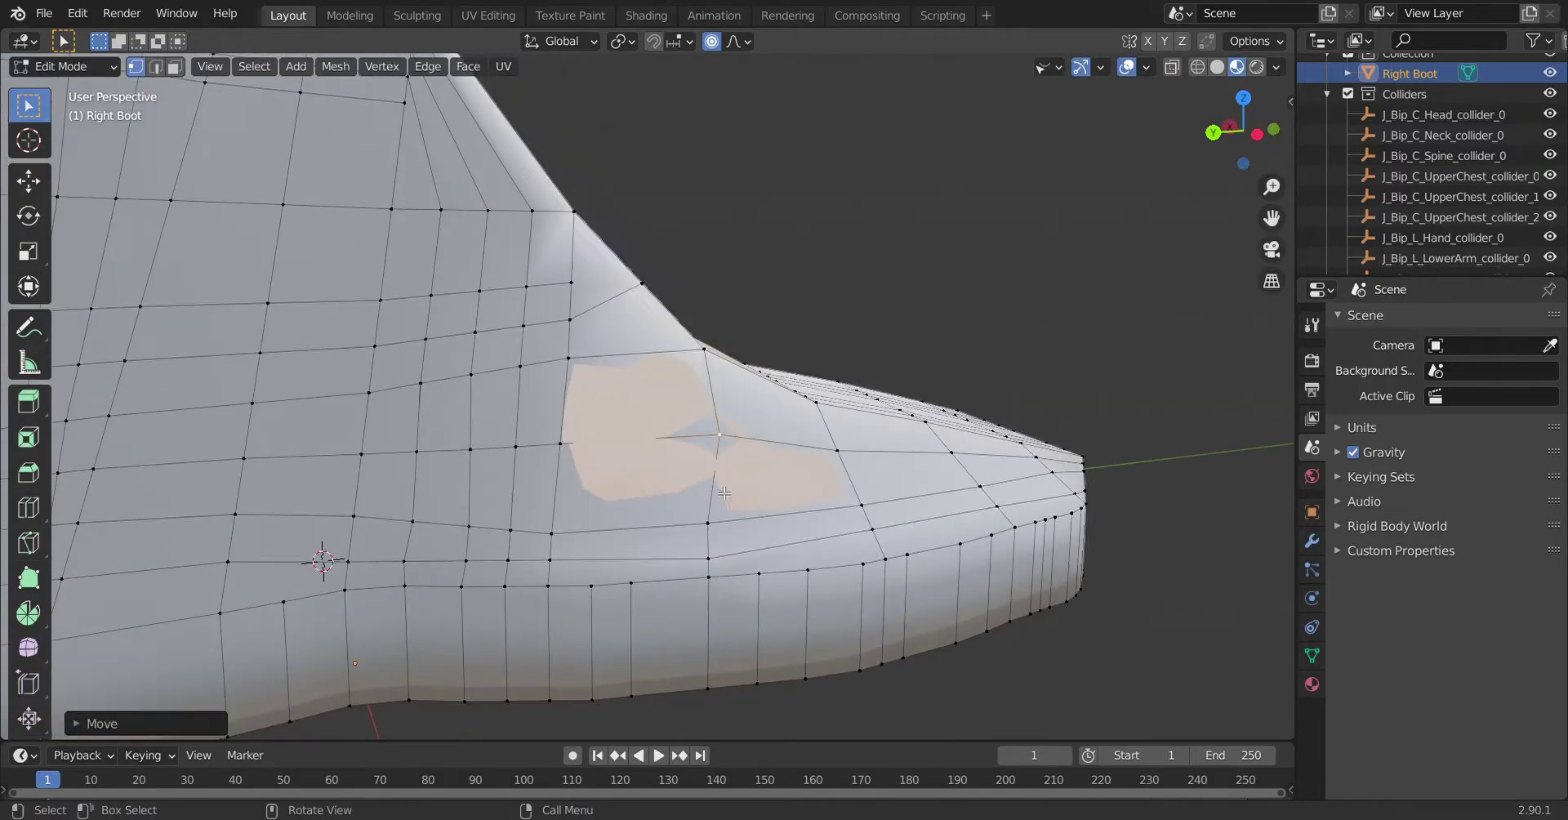
{"action": "left_click", "coordinate": [619, 446]}
{"action": "mouse_move", "coordinate": [619, 446]}
{"action": "middle_mouse_down"}
{"action": "mouse_move", "coordinate": [700, 466]}
{"action": "mouse_move", "coordinate": [396, 553]}
{"action": "mouse_move", "coordinate": [664, 455]}
{"action": "mouse_move", "coordinate": [637, 532]}
{"action": "mouse_move", "coordinate": [425, 479]}
{"action": "middle_mouse_up"}
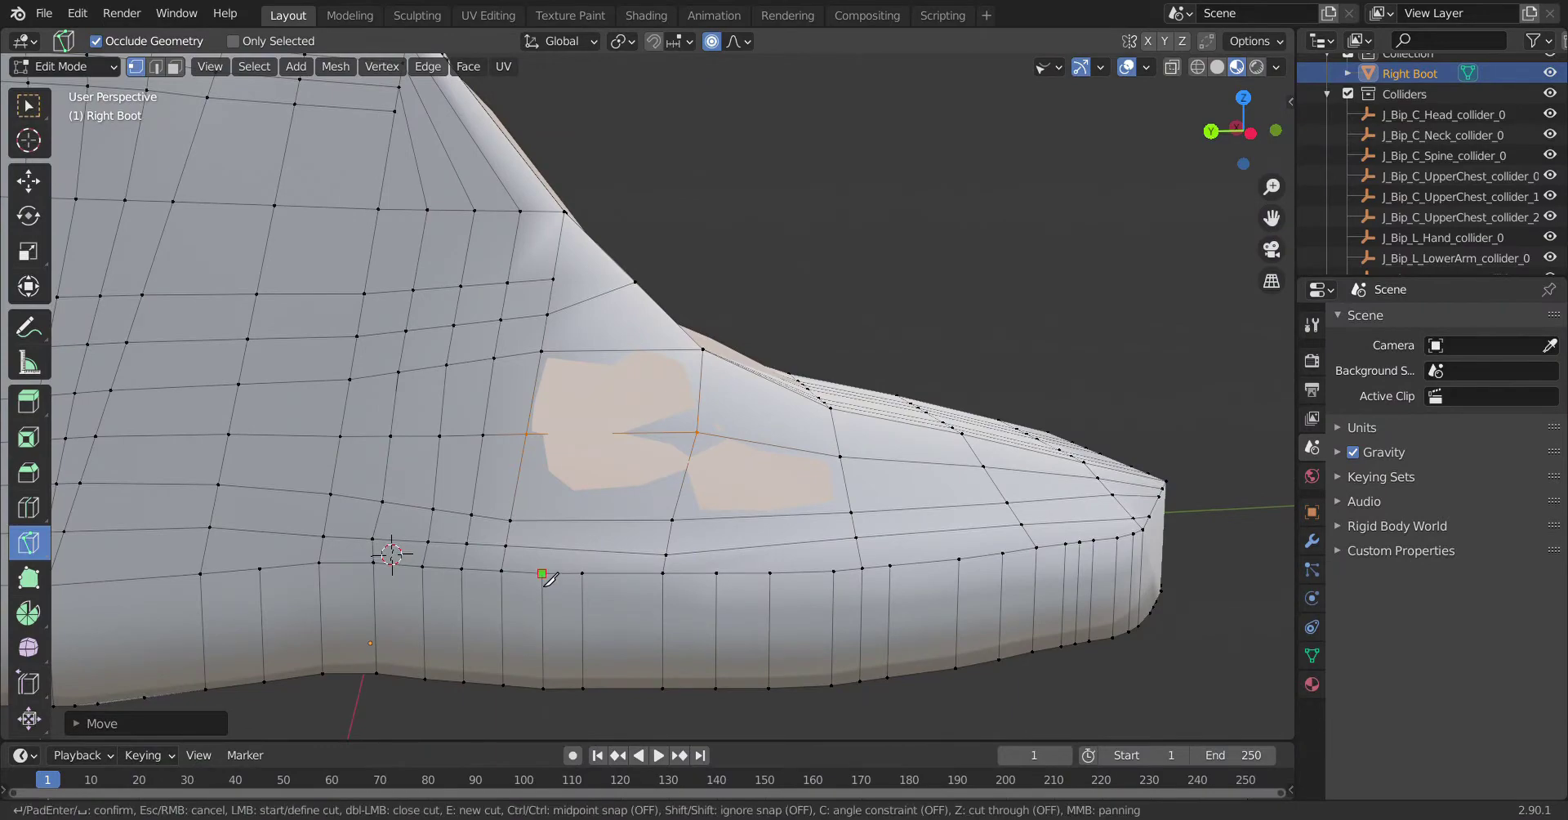
{"action": "key", "text": "Return"}
{"action": "mouse_move", "coordinate": [609, 257]}
{"action": "middle_mouse_down"}
{"action": "mouse_move", "coordinate": [262, 368]}
{"action": "mouse_move", "coordinate": [657, 316]}
{"action": "middle_mouse_up"}
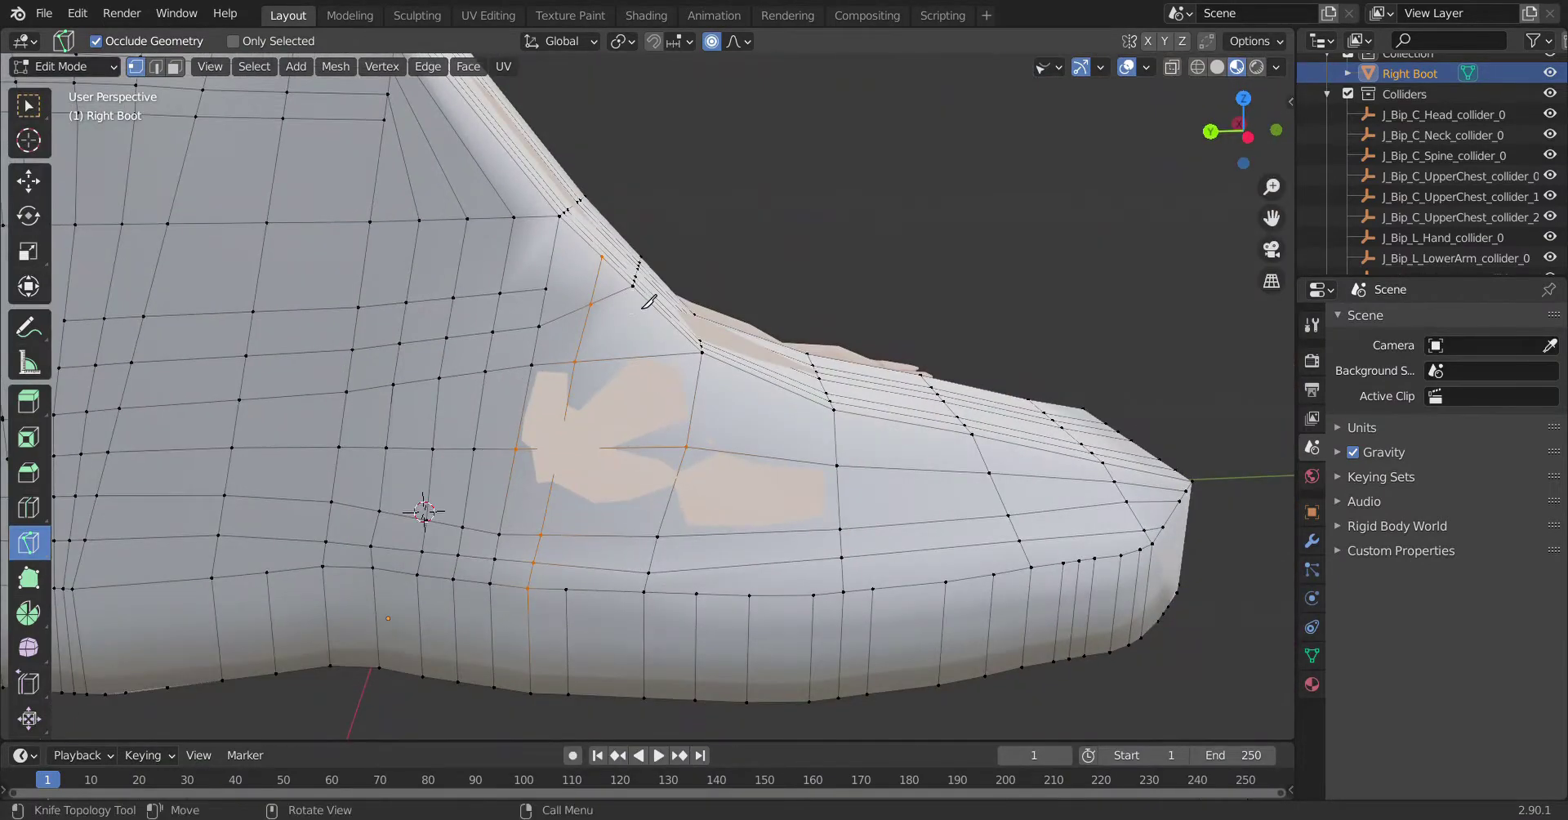
{"action": "key", "text": "ctrl+z"}
{"action": "scroll", "coordinate": [538, 476], "scroll_direction": "up", "scroll_amount": 2}
{"action": "left_click", "coordinate": [538, 477]}
Attempt another loop cut, cancel it, and orbit to a side view.
{"action": "key", "text": "ctrl+r"}
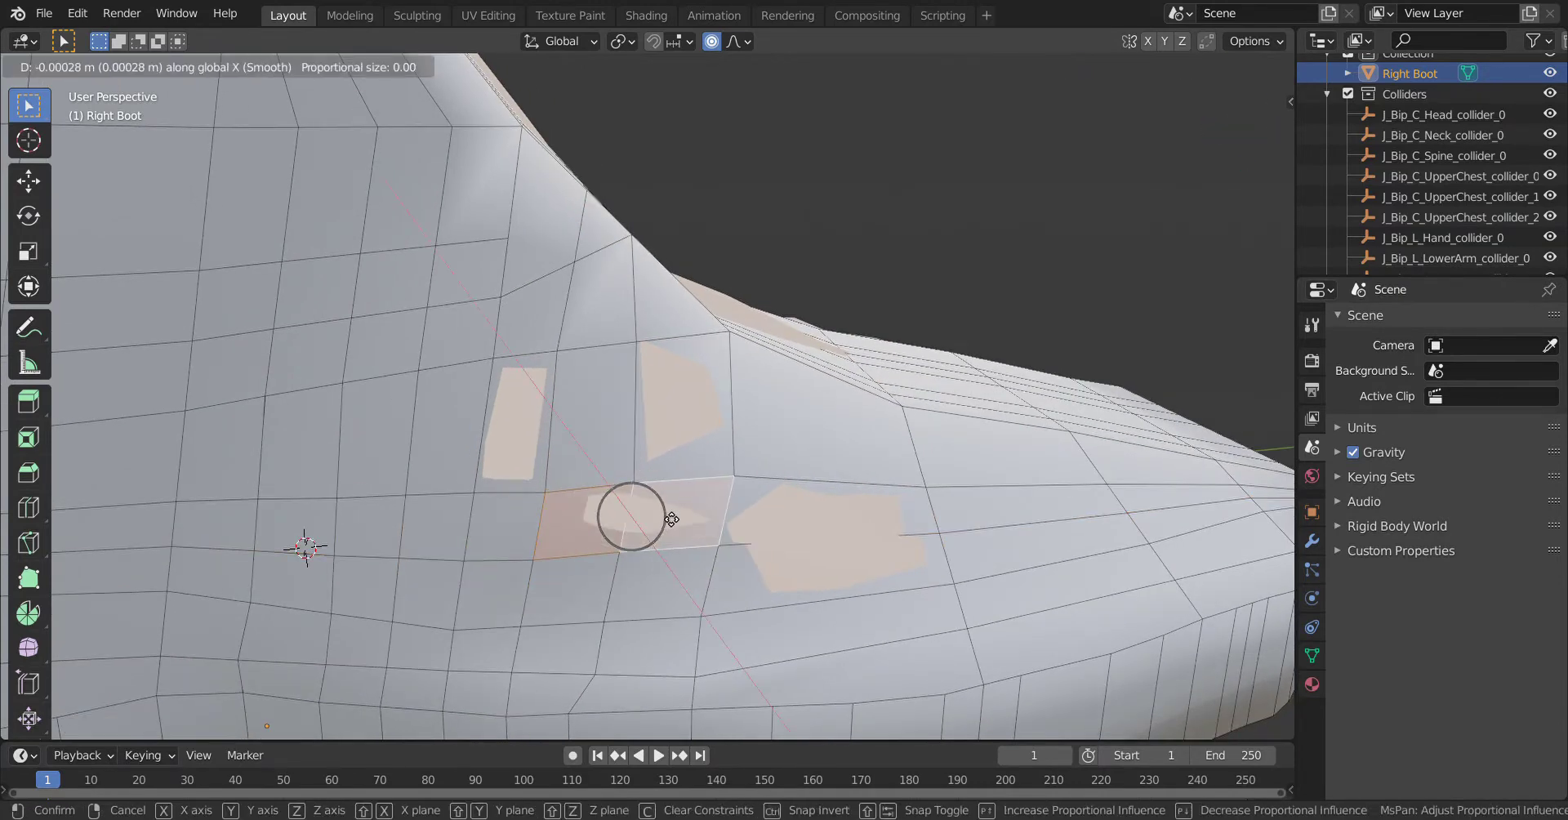
{"action": "left_click", "coordinate": [671, 520]}
{"action": "middle_click_drag", "start_coordinate": [672, 519], "coordinate": [289, 126]}
{"action": "right_click", "coordinate": [780, 513]}
{"action": "middle_click_drag", "start_coordinate": [780, 513], "coordinate": [812, 578]}
{"action": "scroll", "coordinate": [683, 434], "scroll_direction": "down", "scroll_amount": 4}
{"action": "scroll", "coordinate": [619, 452], "scroll_direction": "up", "scroll_amount": 4}
{"action": "mouse_move", "coordinate": [568, 405]}
{"action": "middle_mouse_down"}
{"action": "mouse_move", "coordinate": [640, 420]}
{"action": "mouse_move", "coordinate": [360, 500]}
{"action": "mouse_move", "coordinate": [784, 432]}
{"action": "mouse_move", "coordinate": [660, 398]}
{"action": "middle_mouse_up"}
Try a small vertex move, undo it, and toggle back into Edit Mode.
{"action": "key", "text": "Tab"}
{"action": "key", "text": "Tab"}
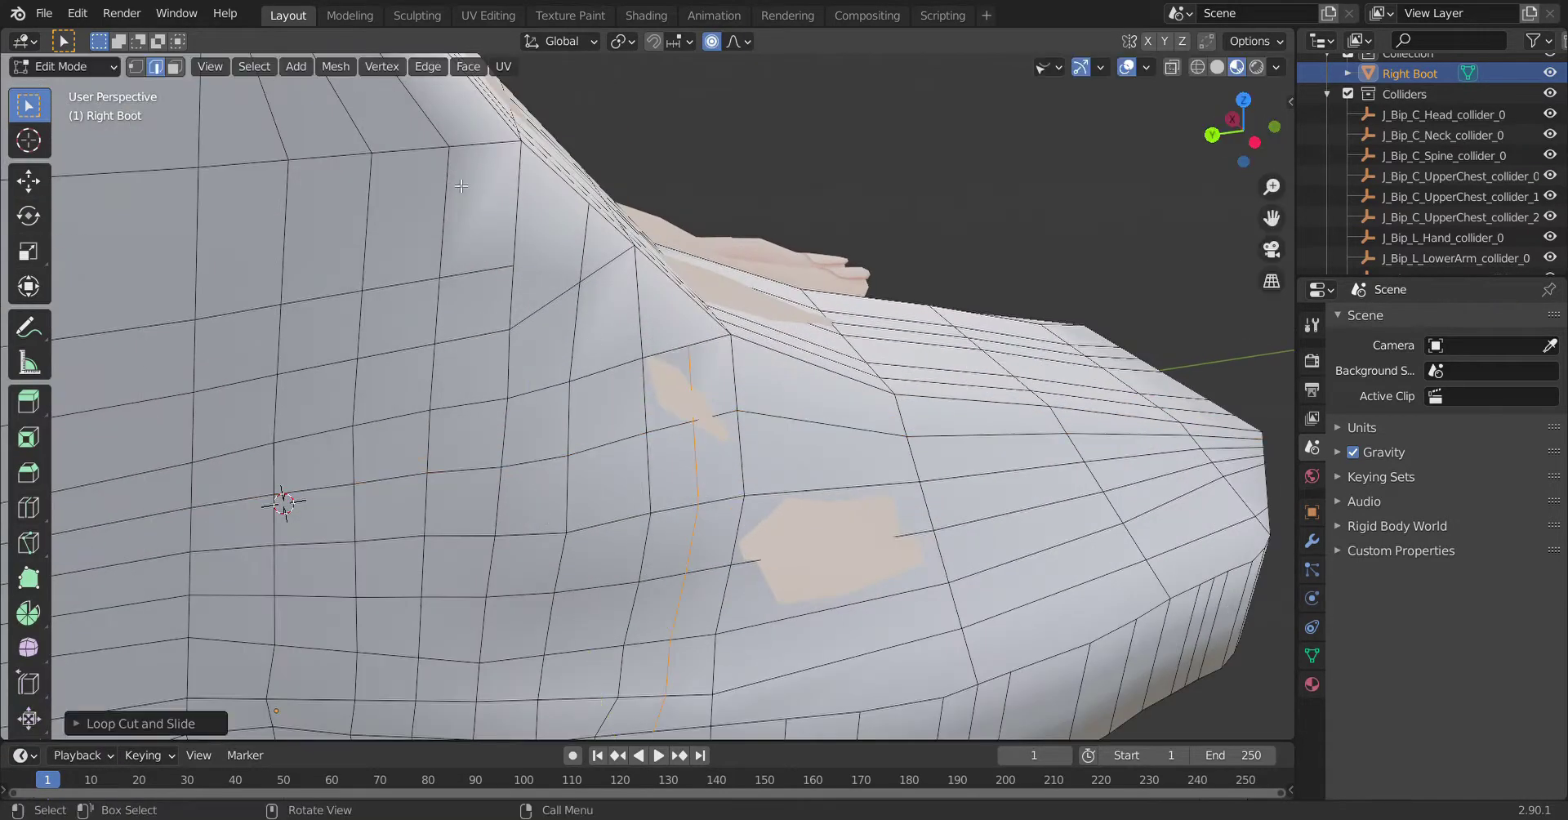
{"action": "key", "text": "1"}
{"action": "key", "text": "g"}
{"action": "left_click", "coordinate": [391, 230]}
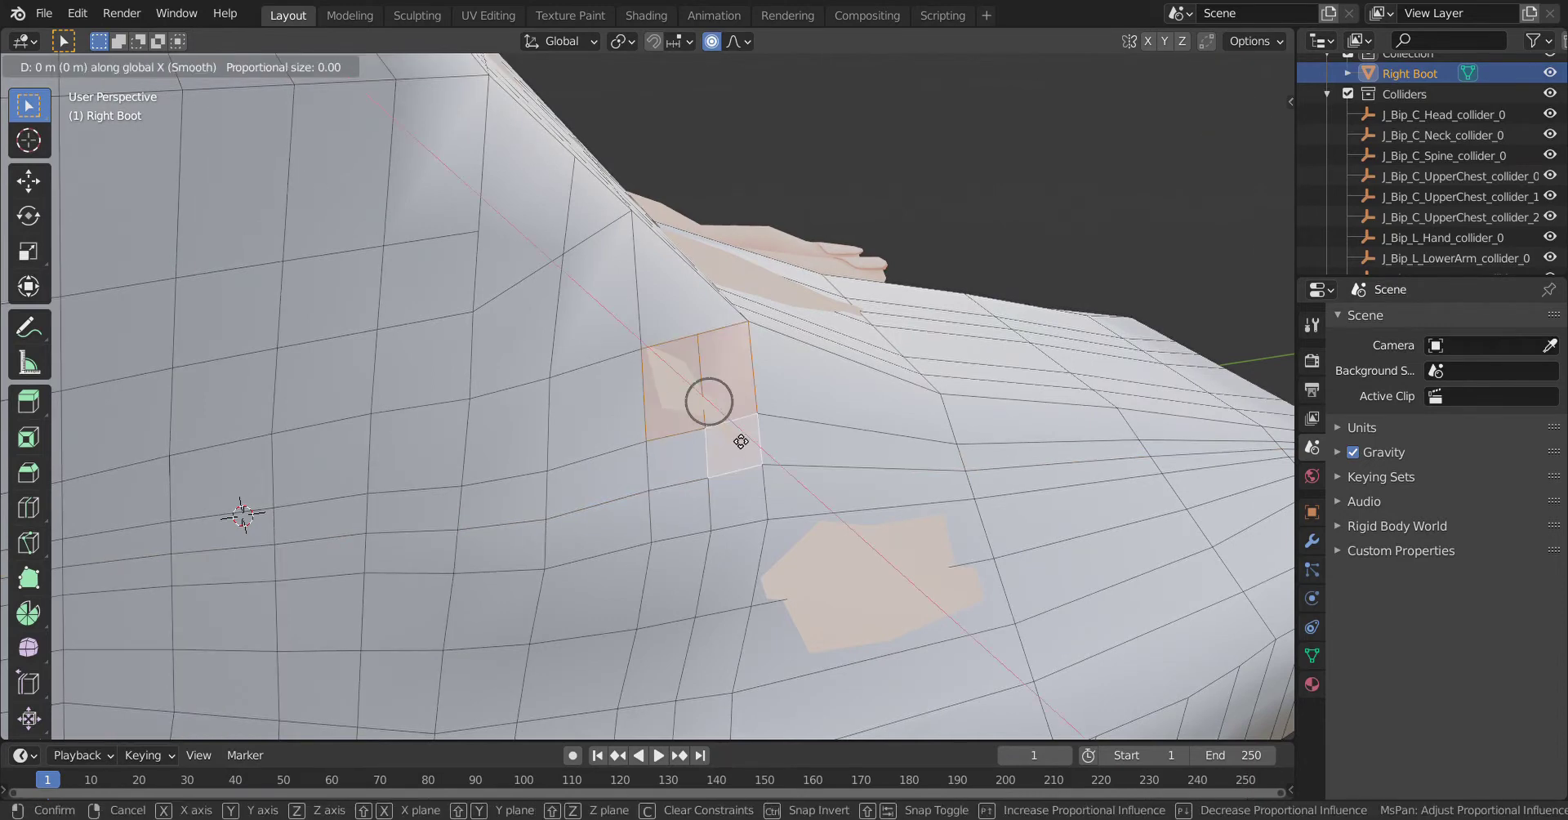
{"action": "key", "text": "Escape"}
{"action": "key", "text": "ctrl+z"}
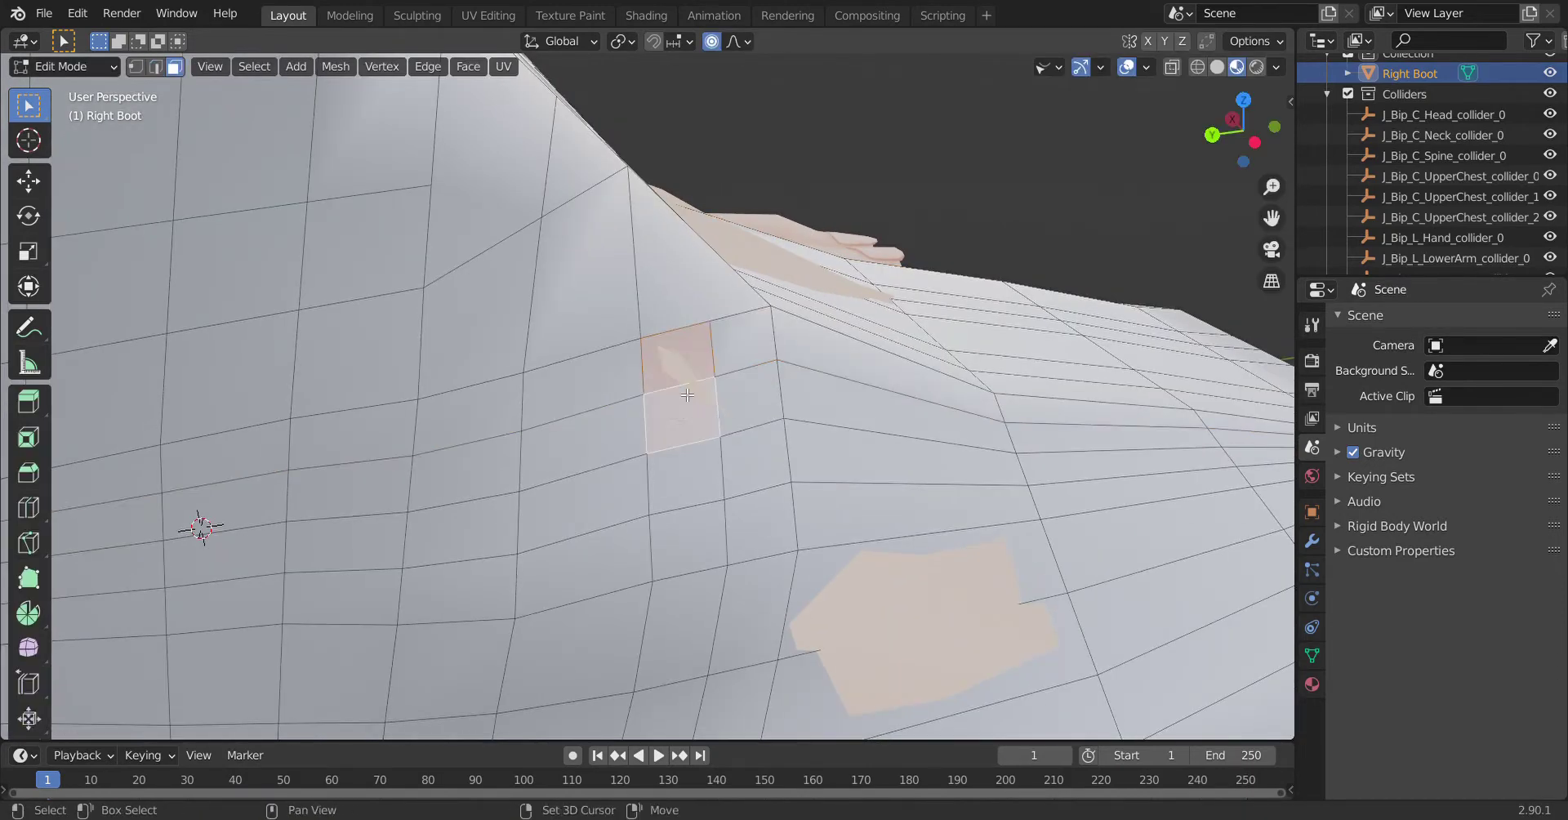
{"action": "key", "text": "Escape"}
{"action": "key", "text": "Tab"}
{"action": "mouse_move", "coordinate": [678, 424]}
{"action": "middle_mouse_down"}
{"action": "mouse_move", "coordinate": [456, 344]}
{"action": "mouse_move", "coordinate": [831, 603]}
{"action": "mouse_move", "coordinate": [53, 553]}
{"action": "middle_mouse_up"}
{"action": "key", "text": "Tab"}
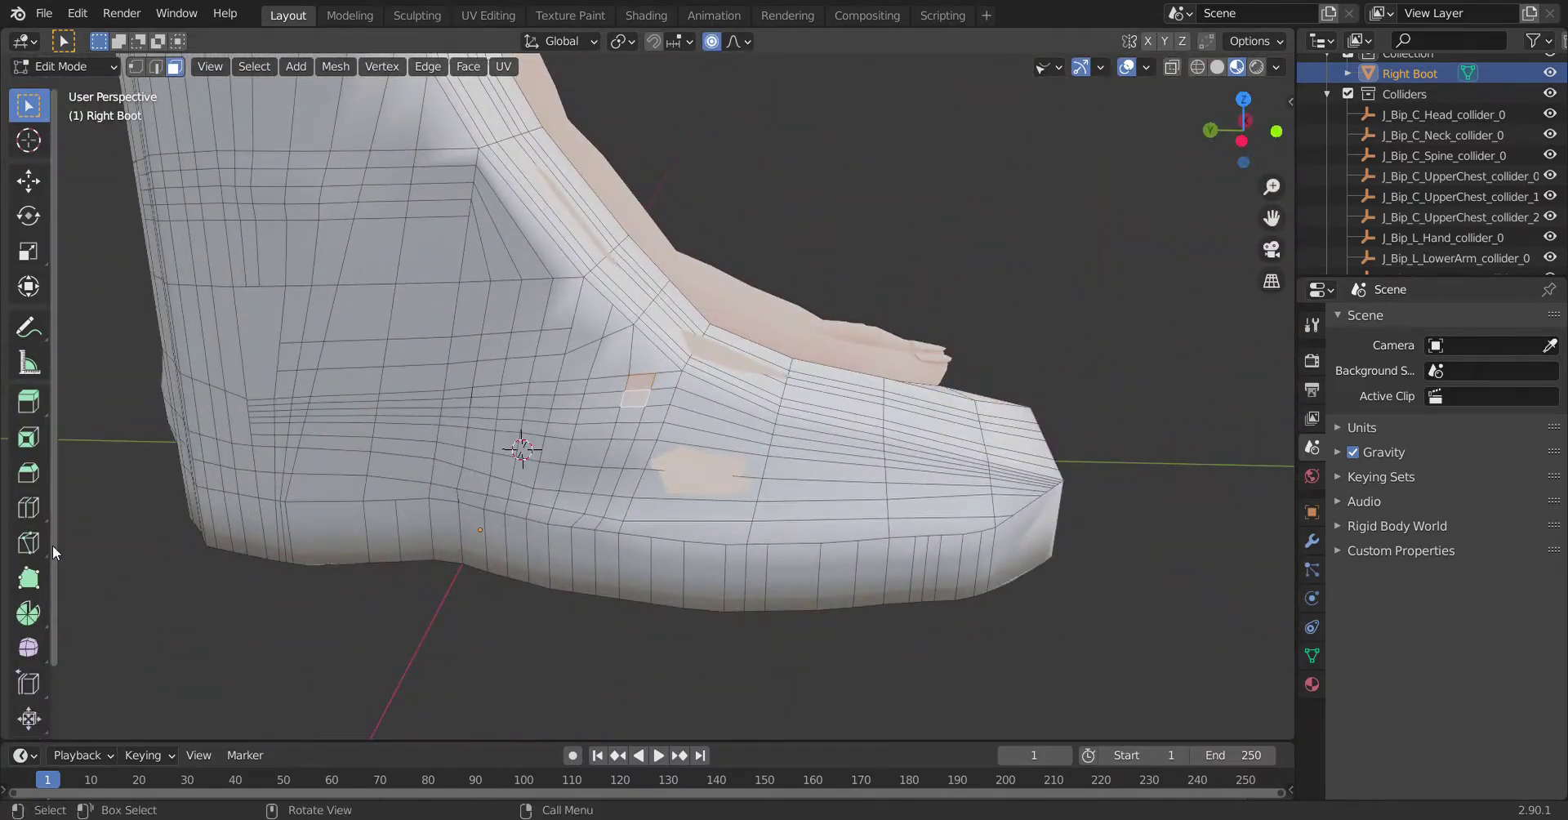
Knife a new cut across the boot's instep.
{"action": "left_click", "coordinate": [29, 542]}
{"action": "key", "text": "1"}
{"action": "middle_click_drag", "start_coordinate": [682, 392], "coordinate": [529, 499]}
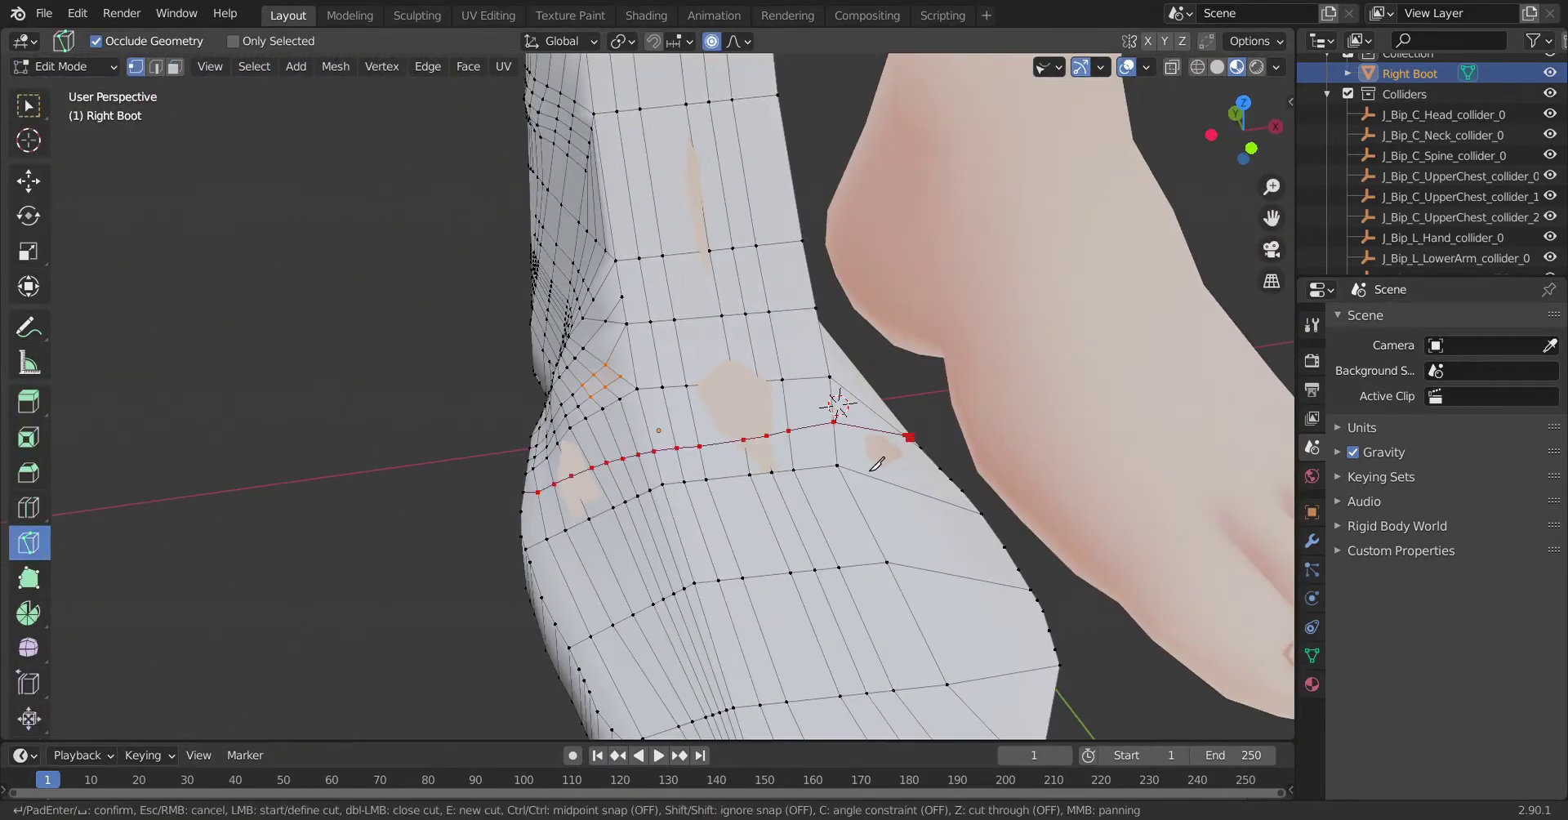
{"action": "middle_click_drag", "start_coordinate": [876, 464], "coordinate": [704, 504]}
{"action": "key", "text": "Escape"}
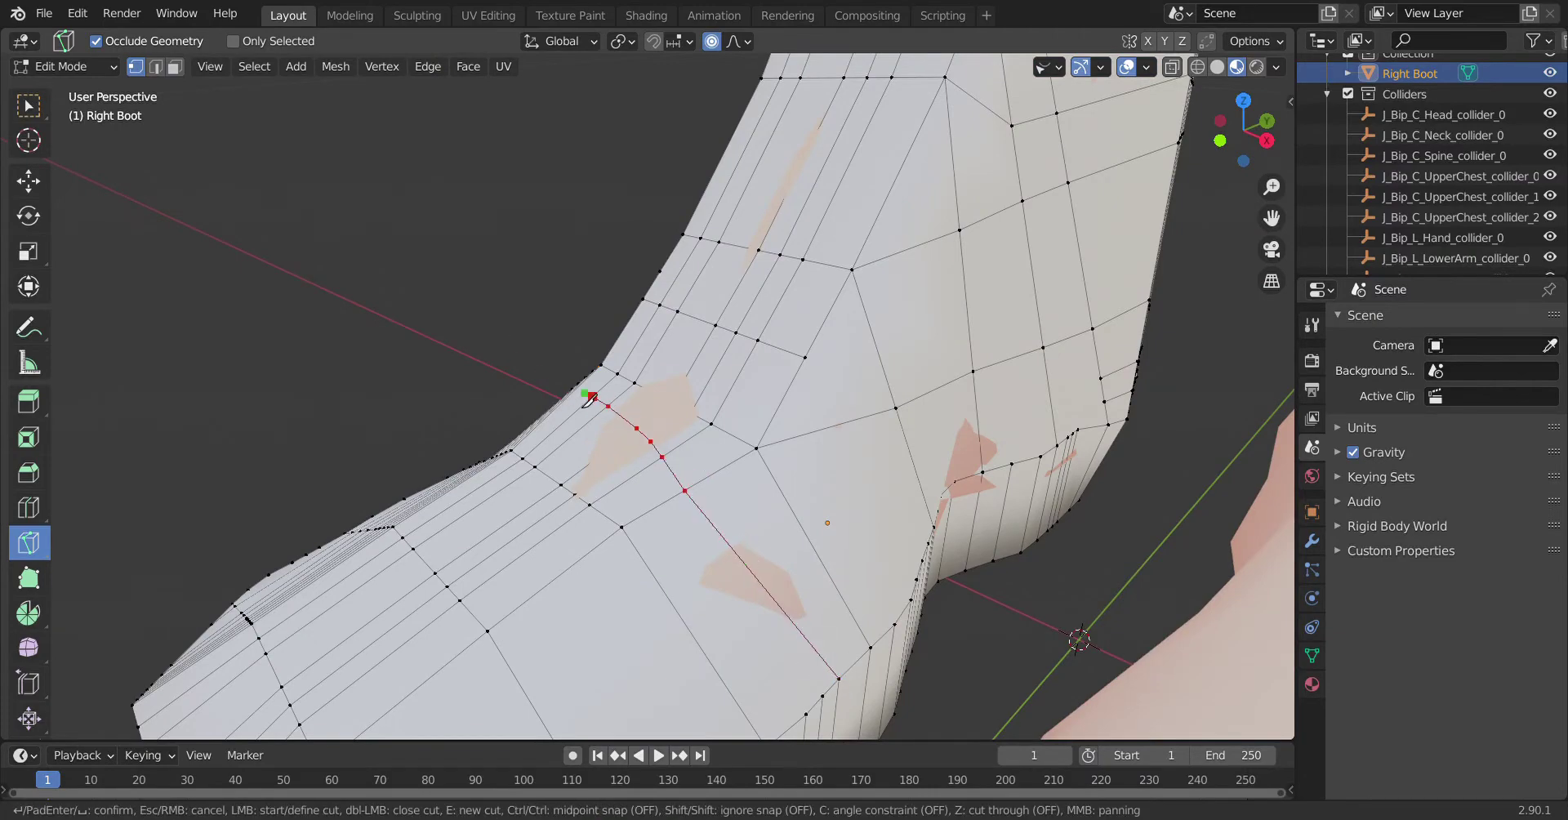
{"action": "left_click", "coordinate": [590, 399]}
{"action": "middle_click_drag", "start_coordinate": [590, 398], "coordinate": [689, 455]}
{"action": "key", "text": "Return"}
{"action": "mouse_move", "coordinate": [604, 574]}
{"action": "middle_mouse_down"}
{"action": "mouse_move", "coordinate": [1051, 578]}
{"action": "mouse_move", "coordinate": [972, 657]}
{"action": "middle_mouse_up"}
{"action": "middle_click_drag", "start_coordinate": [541, 457], "coordinate": [715, 493]}
{"action": "mouse_move", "coordinate": [682, 609]}
{"action": "middle_mouse_down"}
{"action": "mouse_move", "coordinate": [726, 506]}
{"action": "mouse_move", "coordinate": [759, 563]}
{"action": "middle_mouse_up"}
Push instep vertices outward to cover more of the foot.
{"action": "key", "text": "w"}
{"action": "left_click", "coordinate": [735, 503]}
{"action": "scroll", "coordinate": [758, 564], "scroll_direction": "up", "scroll_amount": 2}
{"action": "scroll", "coordinate": [759, 564], "scroll_direction": "up", "scroll_amount": 2}
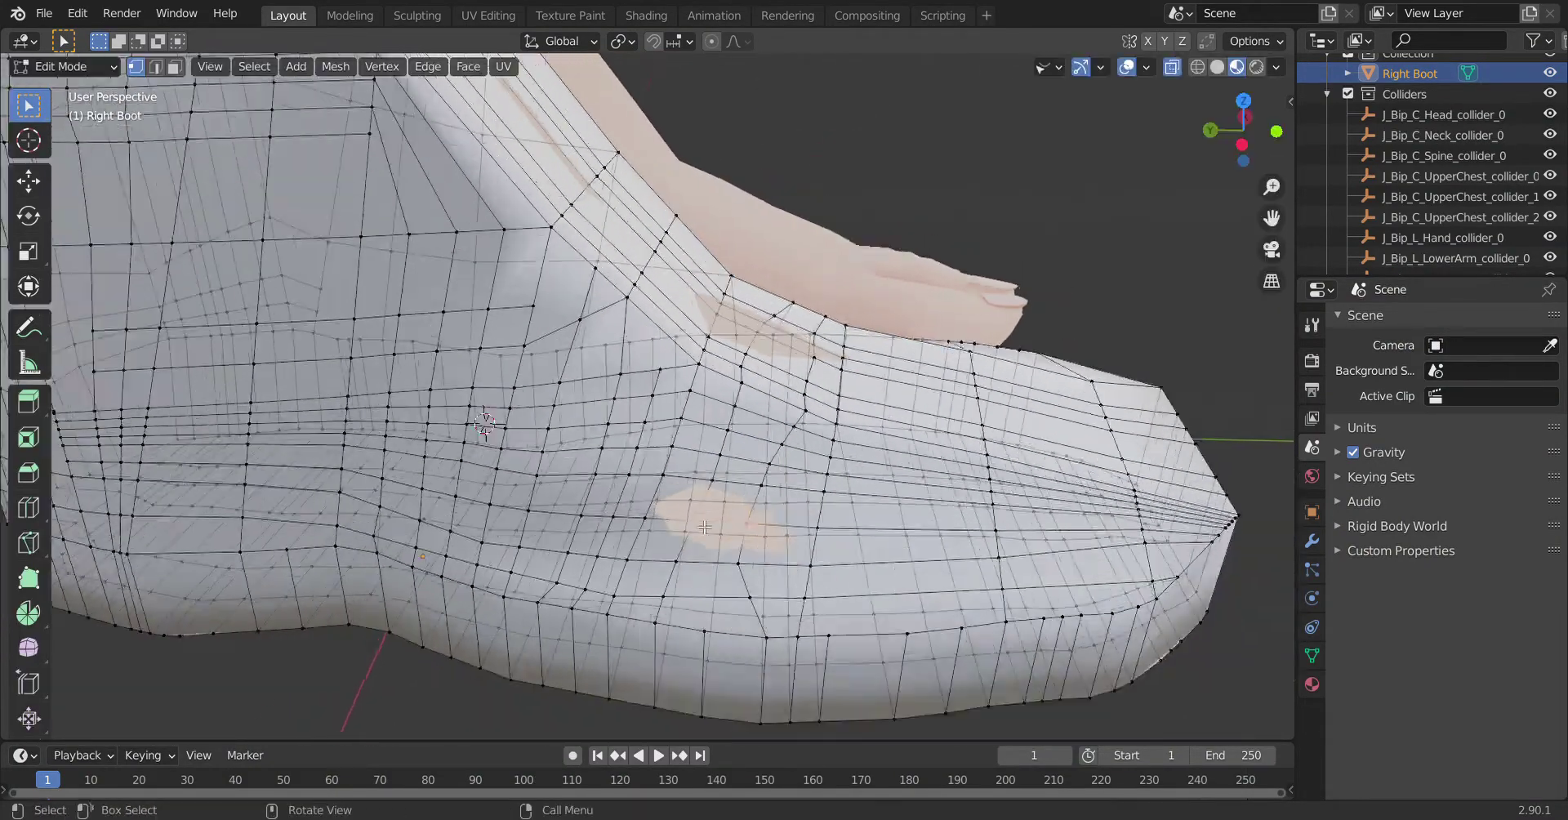
{"action": "middle_click_drag", "start_coordinate": [697, 555], "coordinate": [539, 570]}
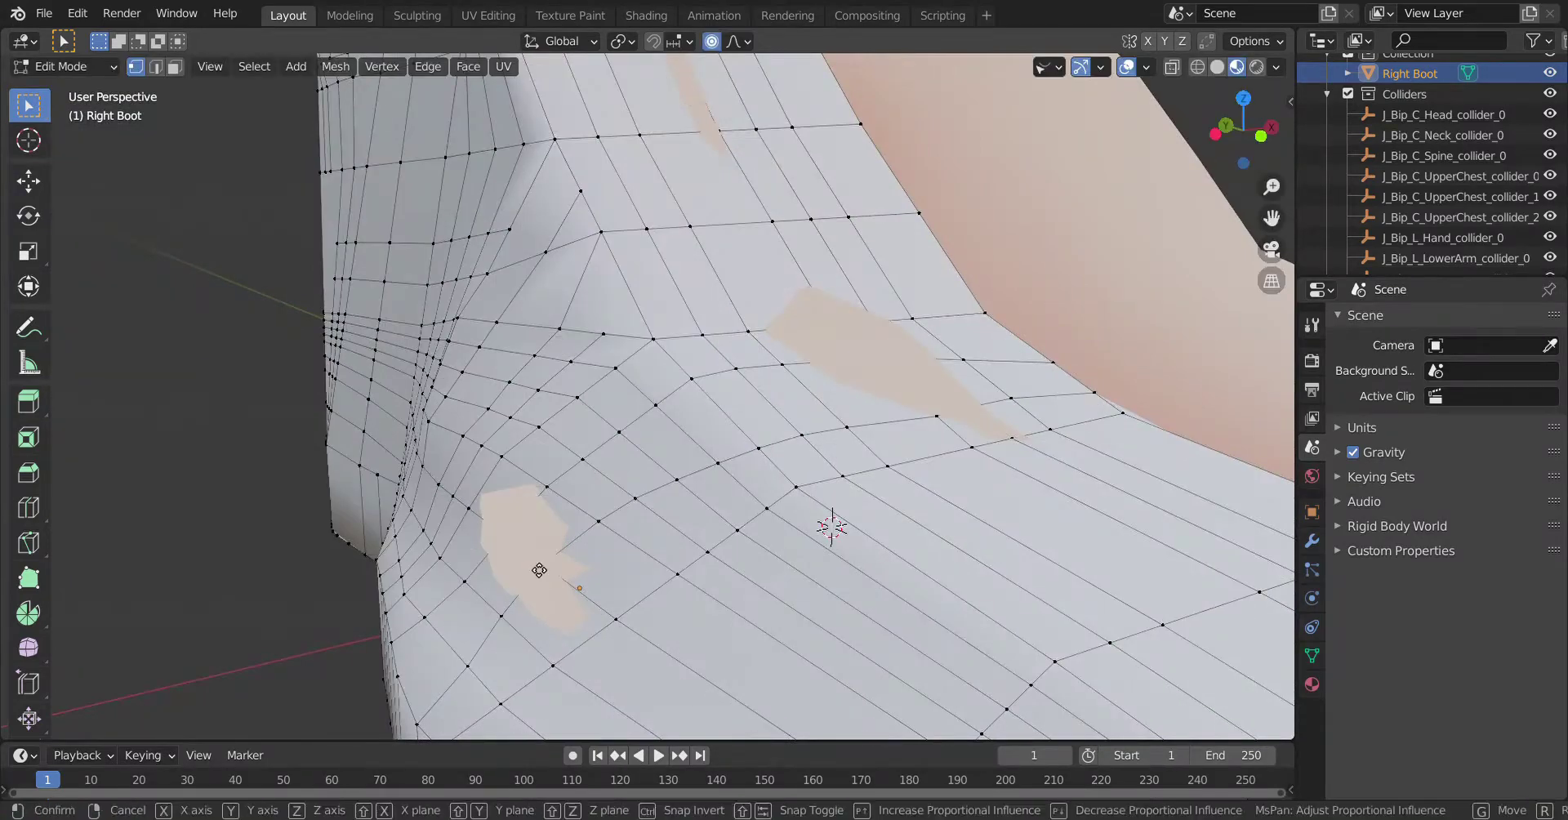
{"action": "left_click", "coordinate": [545, 562]}
{"action": "mouse_move", "coordinate": [545, 562]}
{"action": "middle_mouse_down"}
{"action": "mouse_move", "coordinate": [662, 520]}
{"action": "mouse_move", "coordinate": [724, 557]}
{"action": "middle_mouse_up"}
Continue reshaping the boot surface and slide the new edge loop into place.
{"action": "left_click", "coordinate": [660, 505]}
{"action": "left_click", "coordinate": [840, 569]}
{"action": "mouse_move", "coordinate": [841, 569]}
{"action": "middle_mouse_down"}
{"action": "mouse_move", "coordinate": [740, 664]}
{"action": "mouse_move", "coordinate": [689, 609]}
{"action": "middle_mouse_up"}
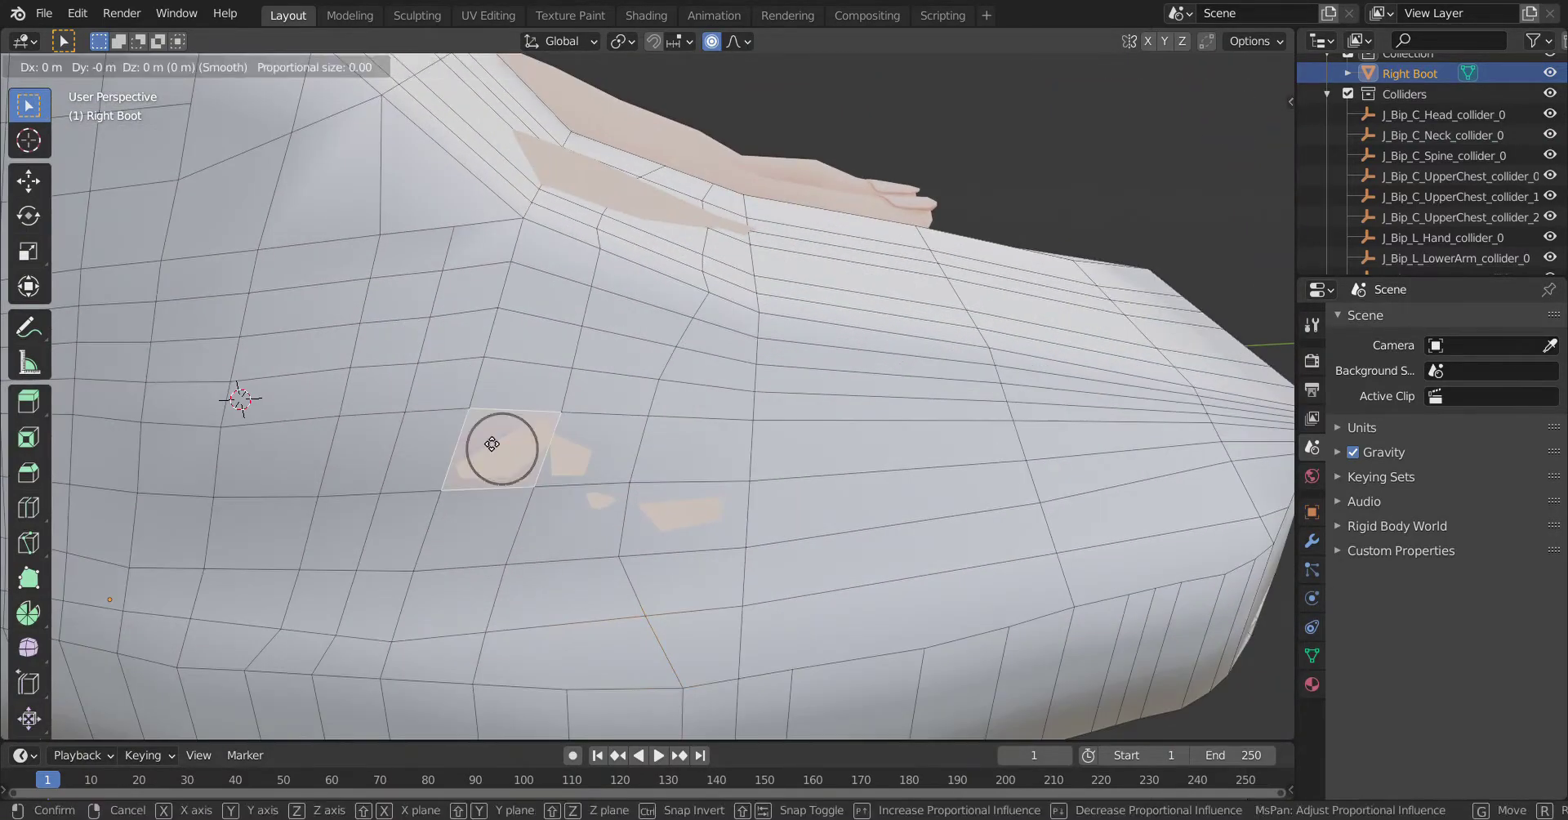
{"action": "left_click", "coordinate": [491, 443]}
{"action": "middle_click_drag", "start_coordinate": [492, 444], "coordinate": [588, 536]}
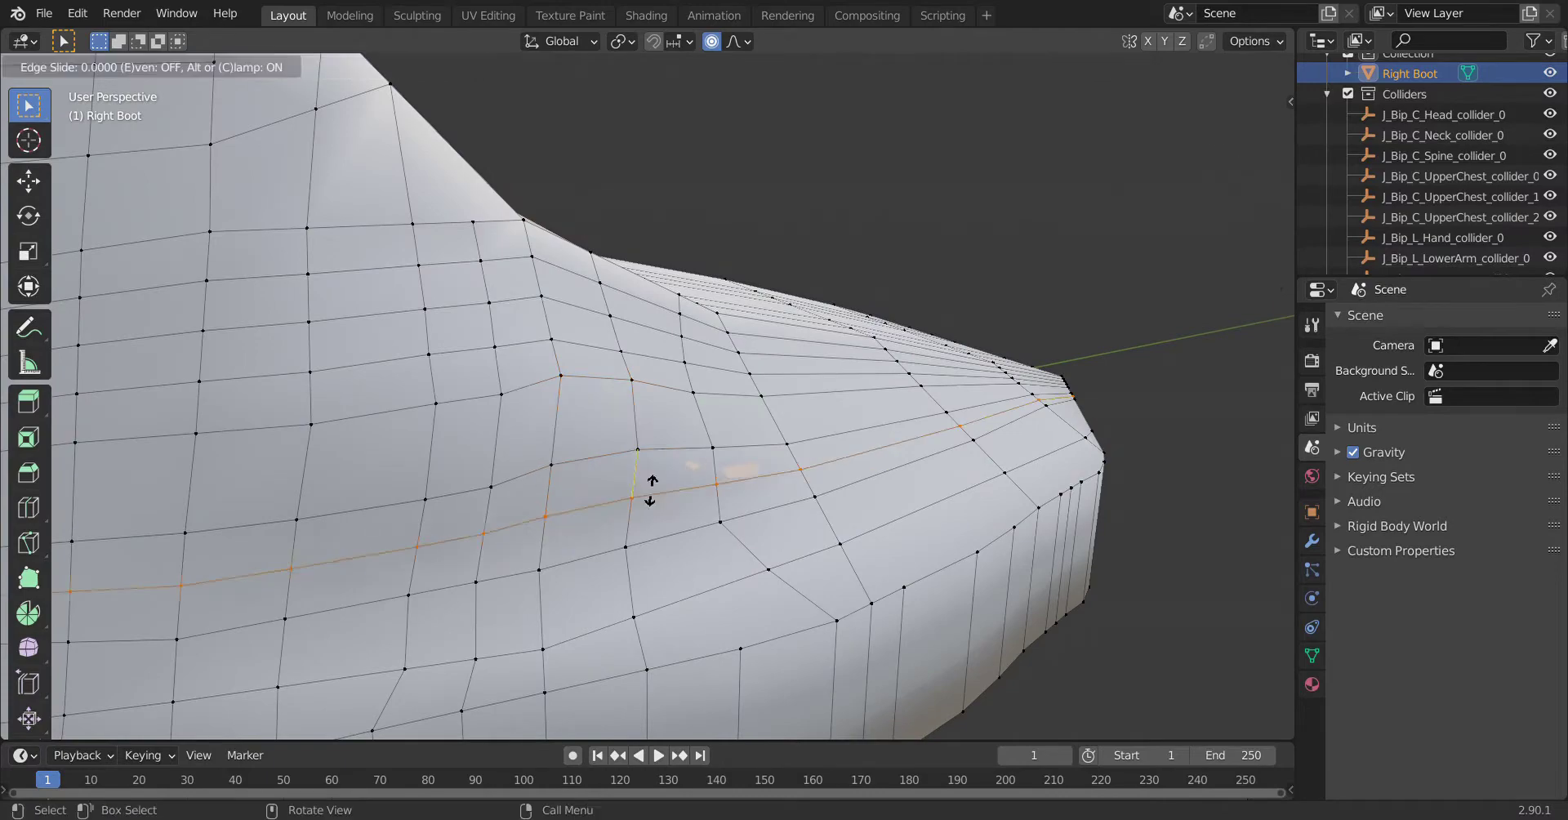
{"action": "left_click", "coordinate": [651, 490]}
{"action": "middle_click_drag", "start_coordinate": [651, 490], "coordinate": [602, 483]}
Add another horizontal edge loop along the boot's side above the sole.
{"action": "key", "text": "ctrl+r"}
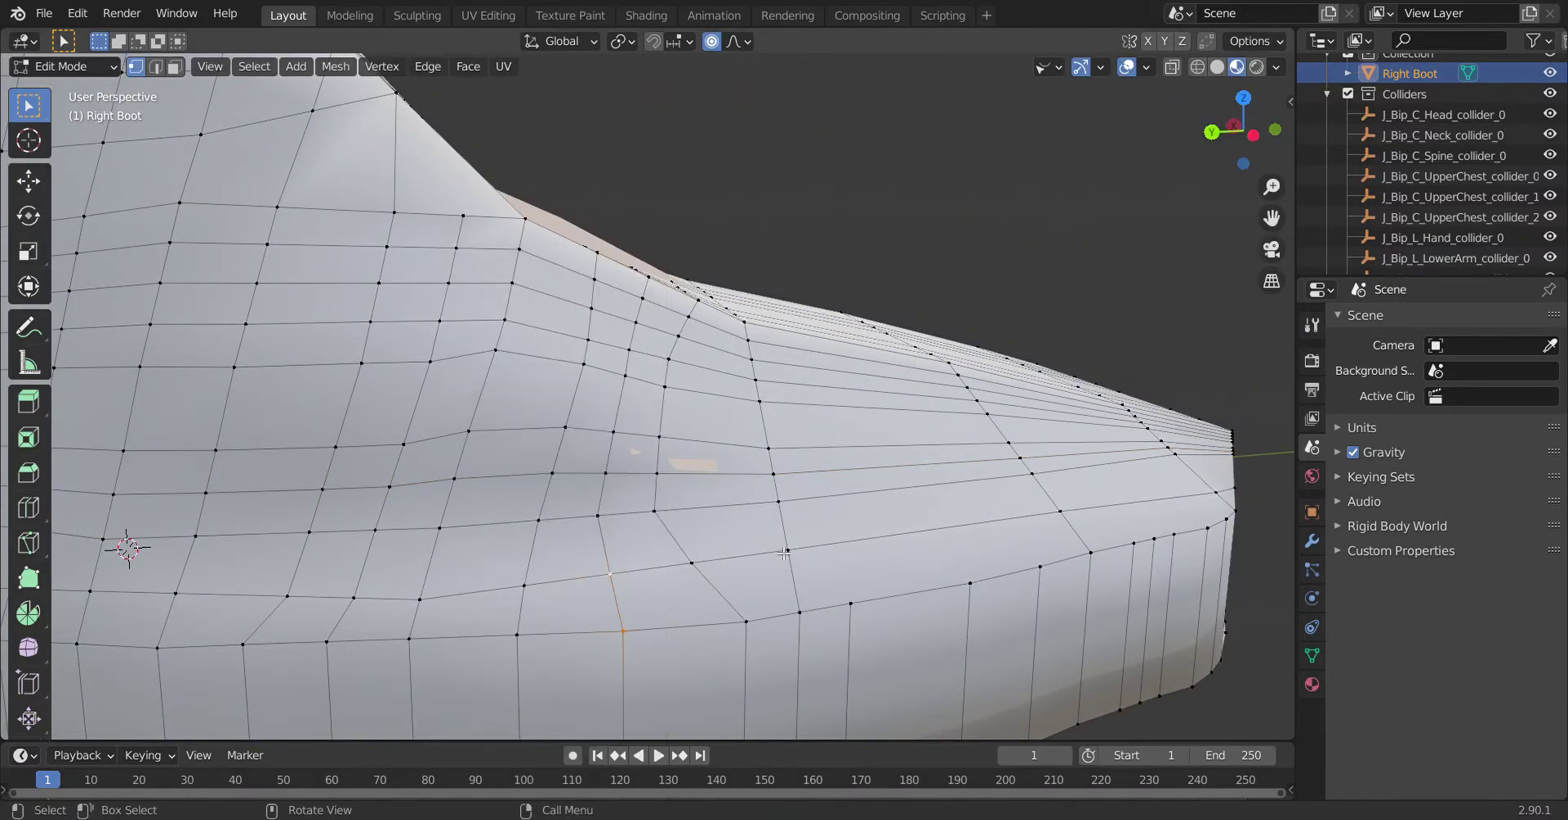
{"action": "key", "text": "3"}
{"action": "scroll", "coordinate": [714, 396], "scroll_direction": "up", "scroll_amount": 1}
{"action": "scroll", "coordinate": [760, 559], "scroll_direction": "down", "scroll_amount": 2}
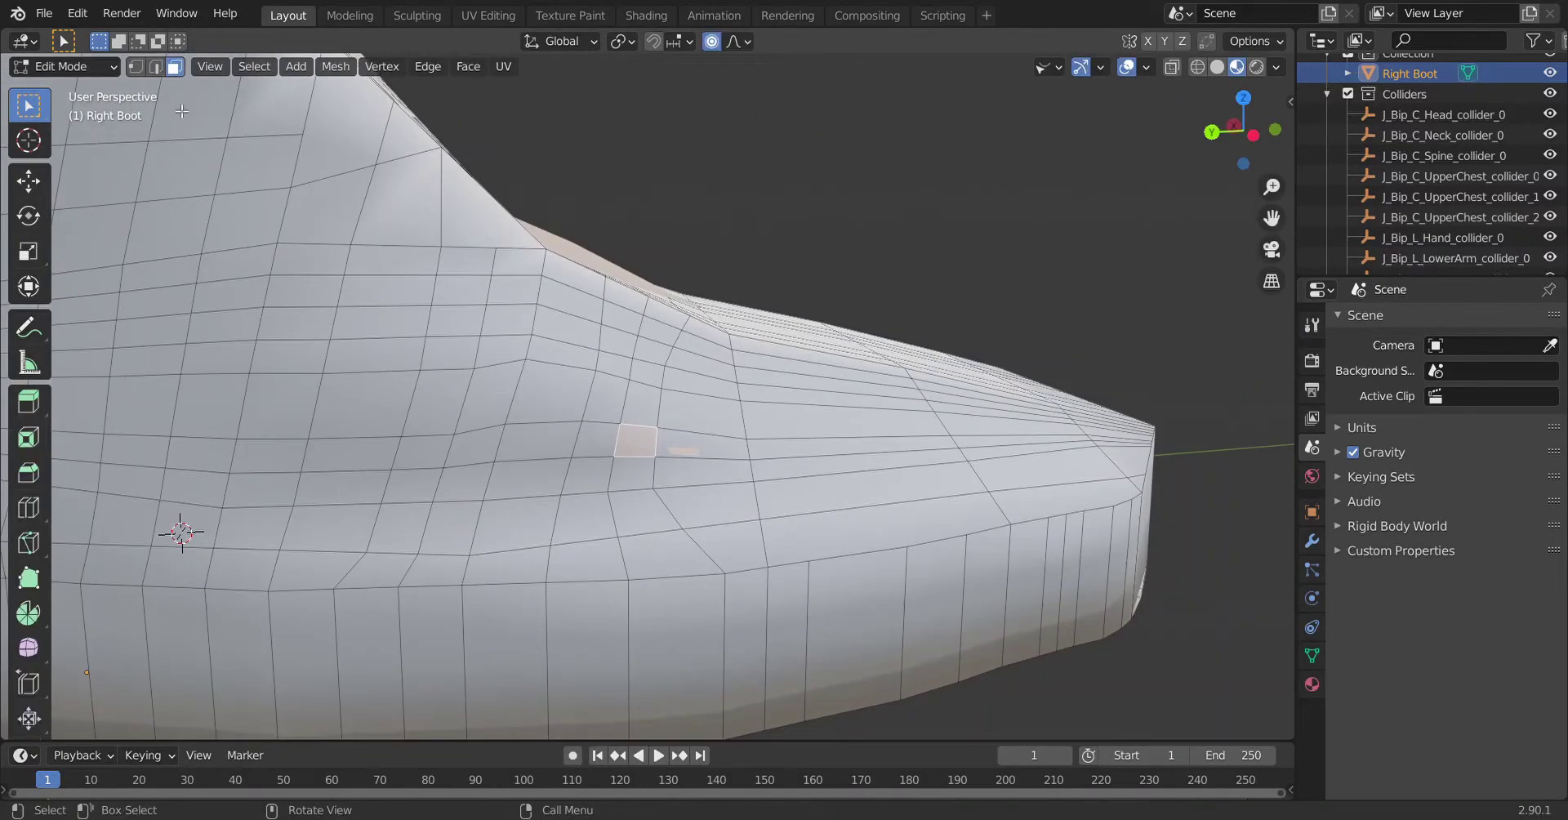
{"action": "left_click", "coordinate": [693, 540]}
{"action": "scroll", "coordinate": [693, 540], "scroll_direction": "down", "scroll_amount": 3}
{"action": "mouse_move", "coordinate": [693, 540]}
{"action": "middle_mouse_down"}
{"action": "mouse_move", "coordinate": [764, 459]}
{"action": "mouse_move", "coordinate": [755, 527]}
{"action": "mouse_move", "coordinate": [629, 458]}
{"action": "mouse_move", "coordinate": [745, 199]}
{"action": "mouse_move", "coordinate": [776, 406]}
{"action": "mouse_move", "coordinate": [691, 575]}
{"action": "mouse_move", "coordinate": [695, 470]}
{"action": "middle_mouse_up"}
{"action": "scroll", "coordinate": [754, 528], "scroll_direction": "up", "scroll_amount": 3}
{"action": "key", "text": "2"}
{"action": "key", "text": "1"}
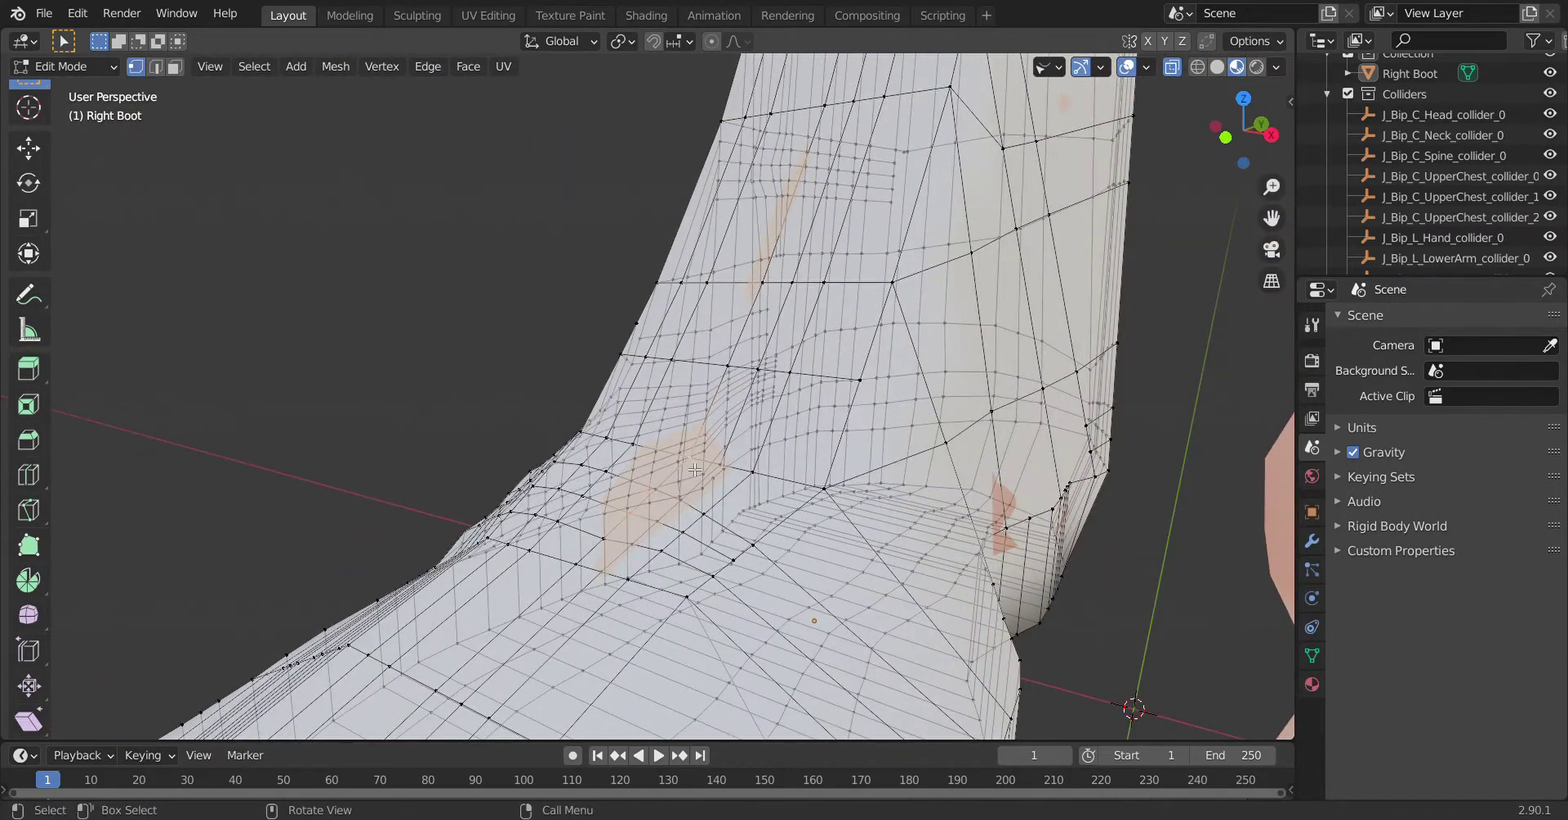
Turn off see-through display and switch to edge selection while inspecting the boot's ankle.
{"action": "middle_click_drag", "start_coordinate": [660, 456], "coordinate": [570, 497]}
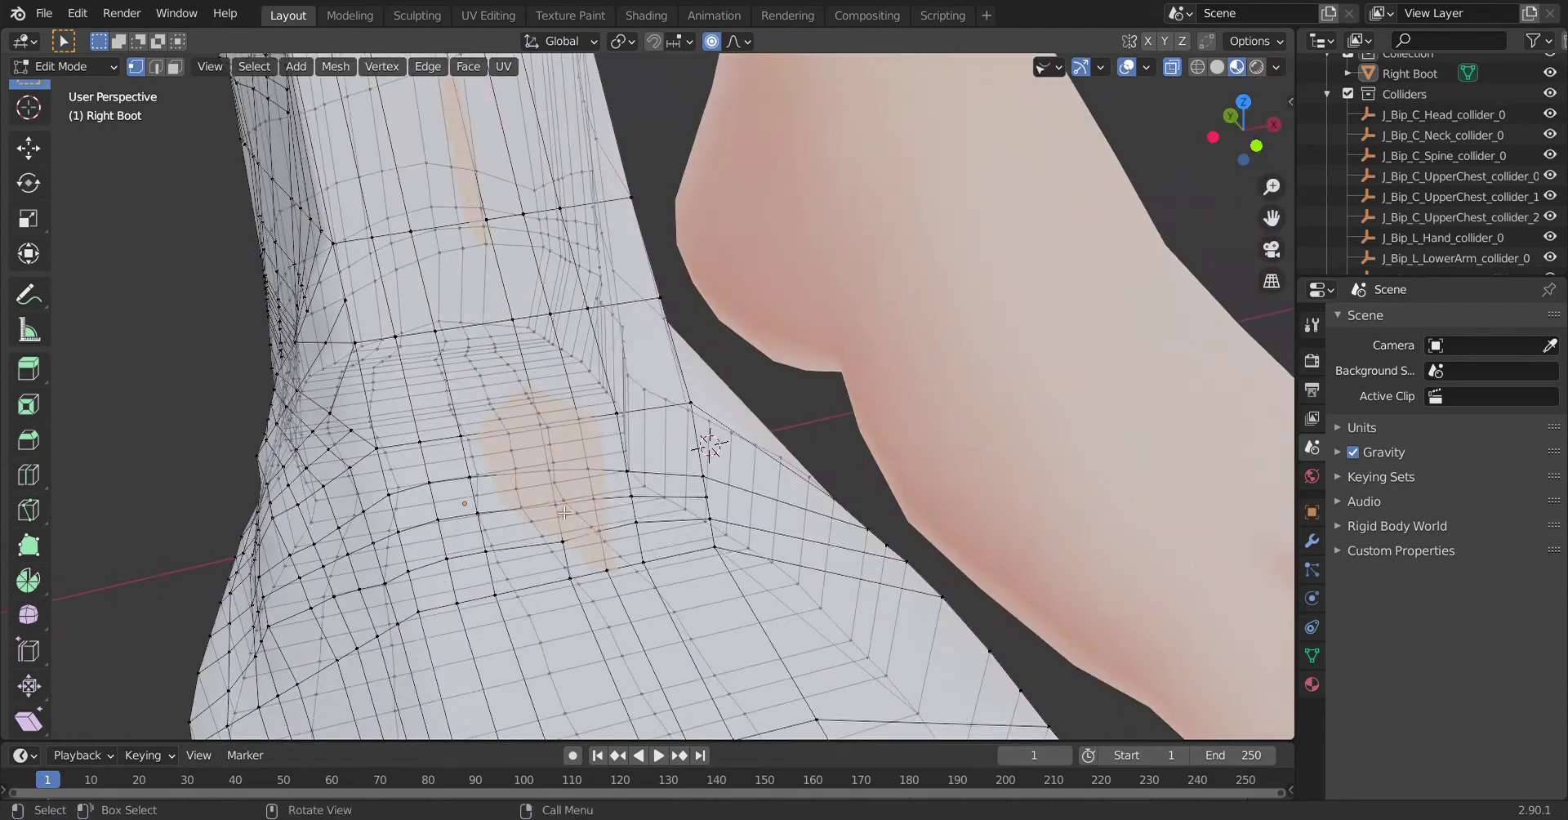
{"action": "key", "text": "alt+z"}
{"action": "key", "text": "g"}
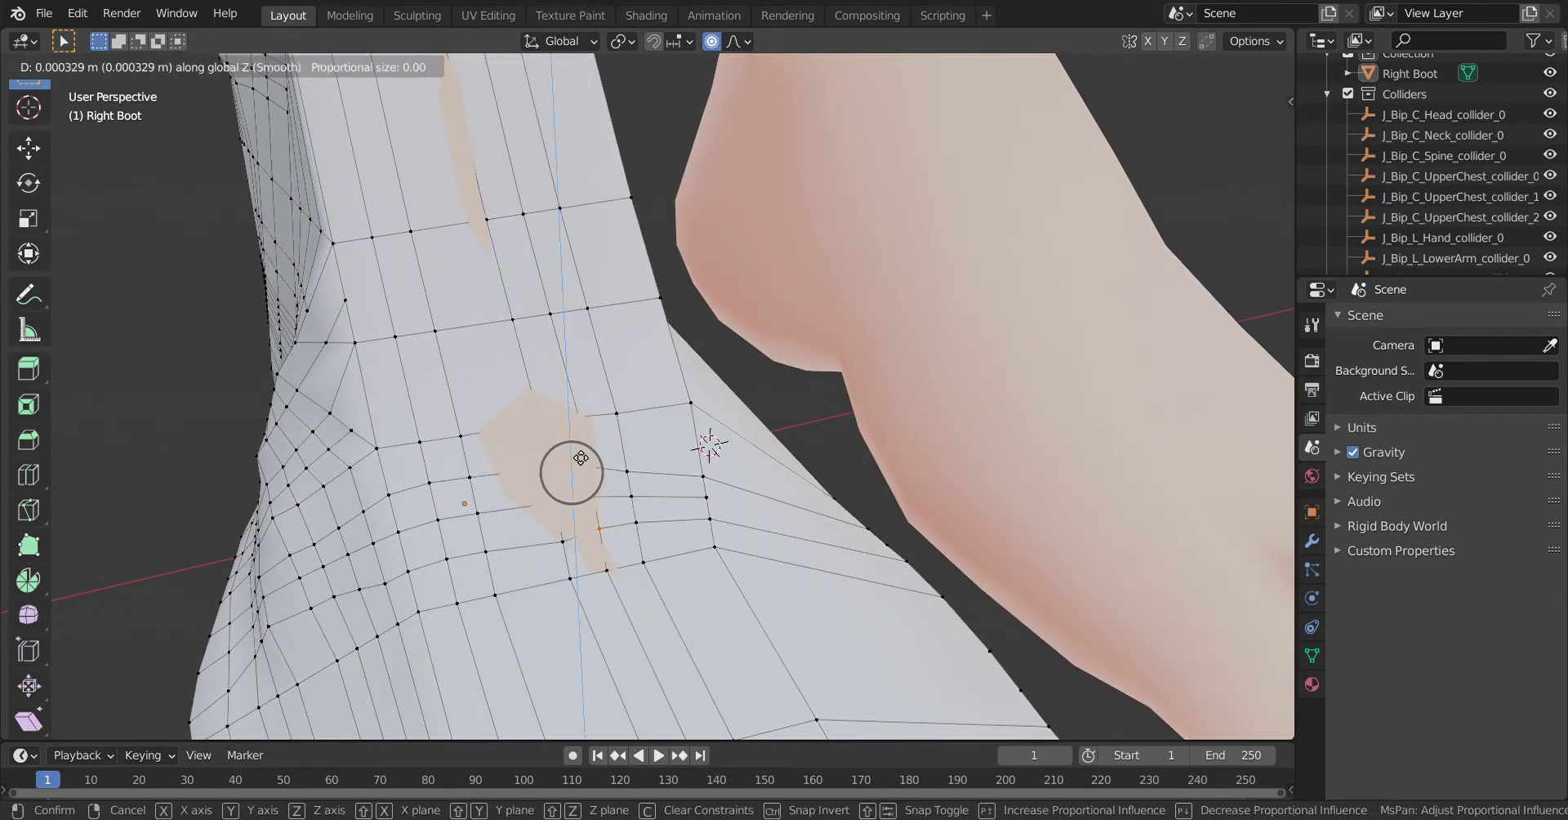
{"action": "middle_click_drag", "start_coordinate": [563, 498], "coordinate": [585, 571]}
{"action": "key", "text": "2"}
{"action": "mouse_move", "coordinate": [659, 607]}
{"action": "middle_mouse_down"}
{"action": "mouse_move", "coordinate": [595, 455]}
{"action": "mouse_move", "coordinate": [393, 419]}
{"action": "middle_mouse_up"}
{"action": "right_click", "coordinate": [474, 499]}
{"action": "scroll", "coordinate": [664, 487], "scroll_direction": "down", "scroll_amount": 5}
{"action": "middle_click_drag", "start_coordinate": [665, 487], "coordinate": [629, 528]}
{"action": "scroll", "coordinate": [630, 528], "scroll_direction": "up", "scroll_amount": 5}
{"action": "mouse_move", "coordinate": [630, 581]}
{"action": "middle_mouse_down"}
{"action": "mouse_move", "coordinate": [654, 533]}
{"action": "mouse_move", "coordinate": [620, 574]}
{"action": "mouse_move", "coordinate": [508, 411]}
{"action": "mouse_move", "coordinate": [454, 294]}
{"action": "mouse_move", "coordinate": [652, 423]}
{"action": "middle_mouse_up"}
In vertex mode, move the ankle vertices along Y with proportional falloff.
{"action": "key", "text": "Tab"}
{"action": "scroll", "coordinate": [654, 532], "scroll_direction": "down", "scroll_amount": 3}
{"action": "key", "text": "Tab"}
{"action": "key", "text": "Tab"}
{"action": "key", "text": "Tab"}
{"action": "key", "text": "Tab"}
{"action": "key", "text": "Tab"}
{"action": "key", "text": "Tab"}
{"action": "key", "text": "Tab"}
{"action": "key", "text": "1"}
{"action": "scroll", "coordinate": [337, 326], "scroll_direction": "up", "scroll_amount": 1}
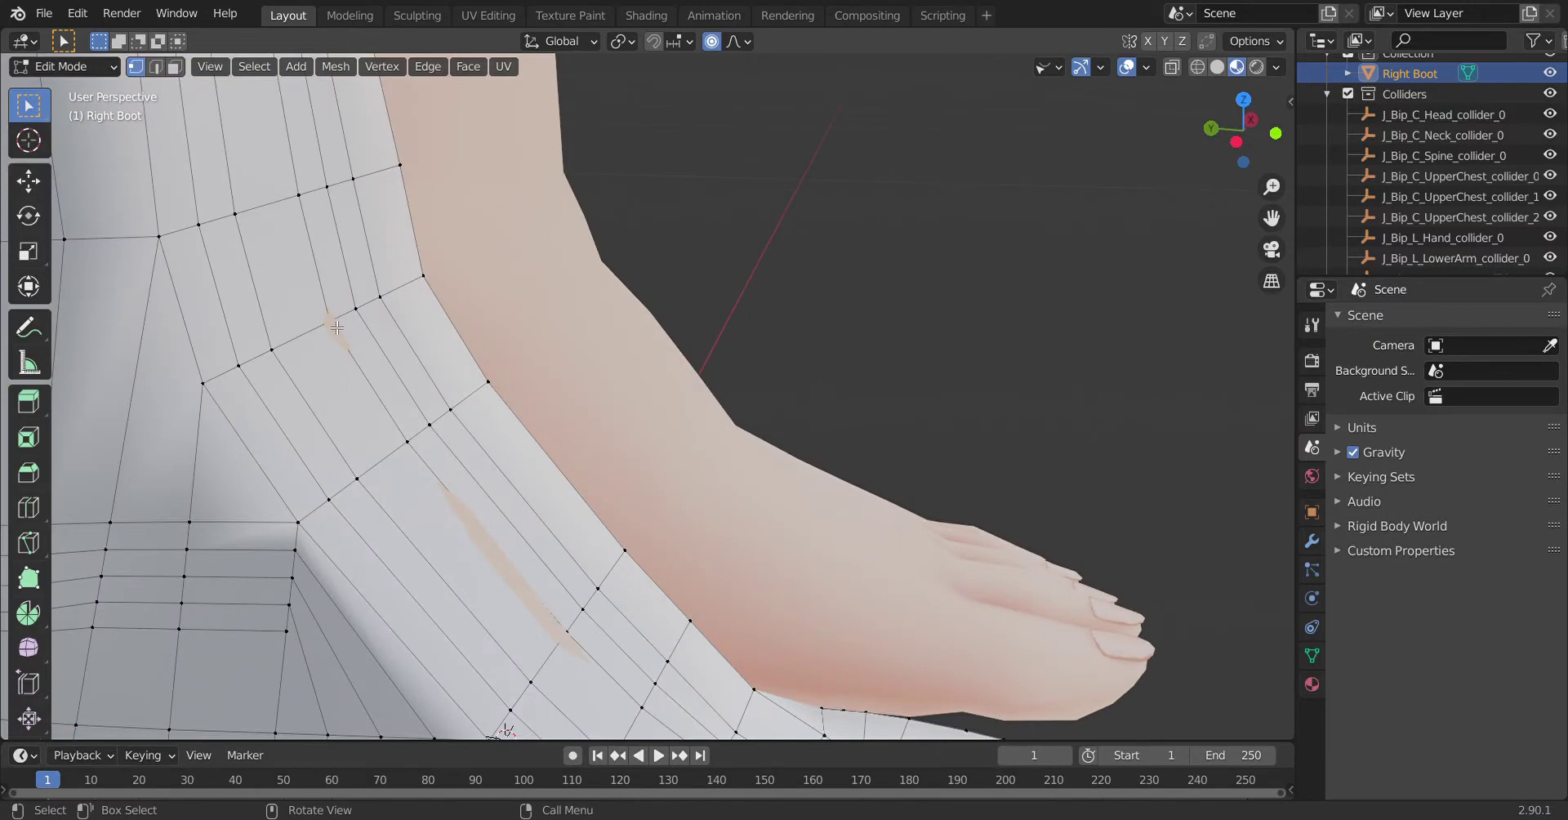
{"action": "right_click", "coordinate": [330, 323]}
{"action": "middle_click_drag", "start_coordinate": [331, 322], "coordinate": [516, 499]}
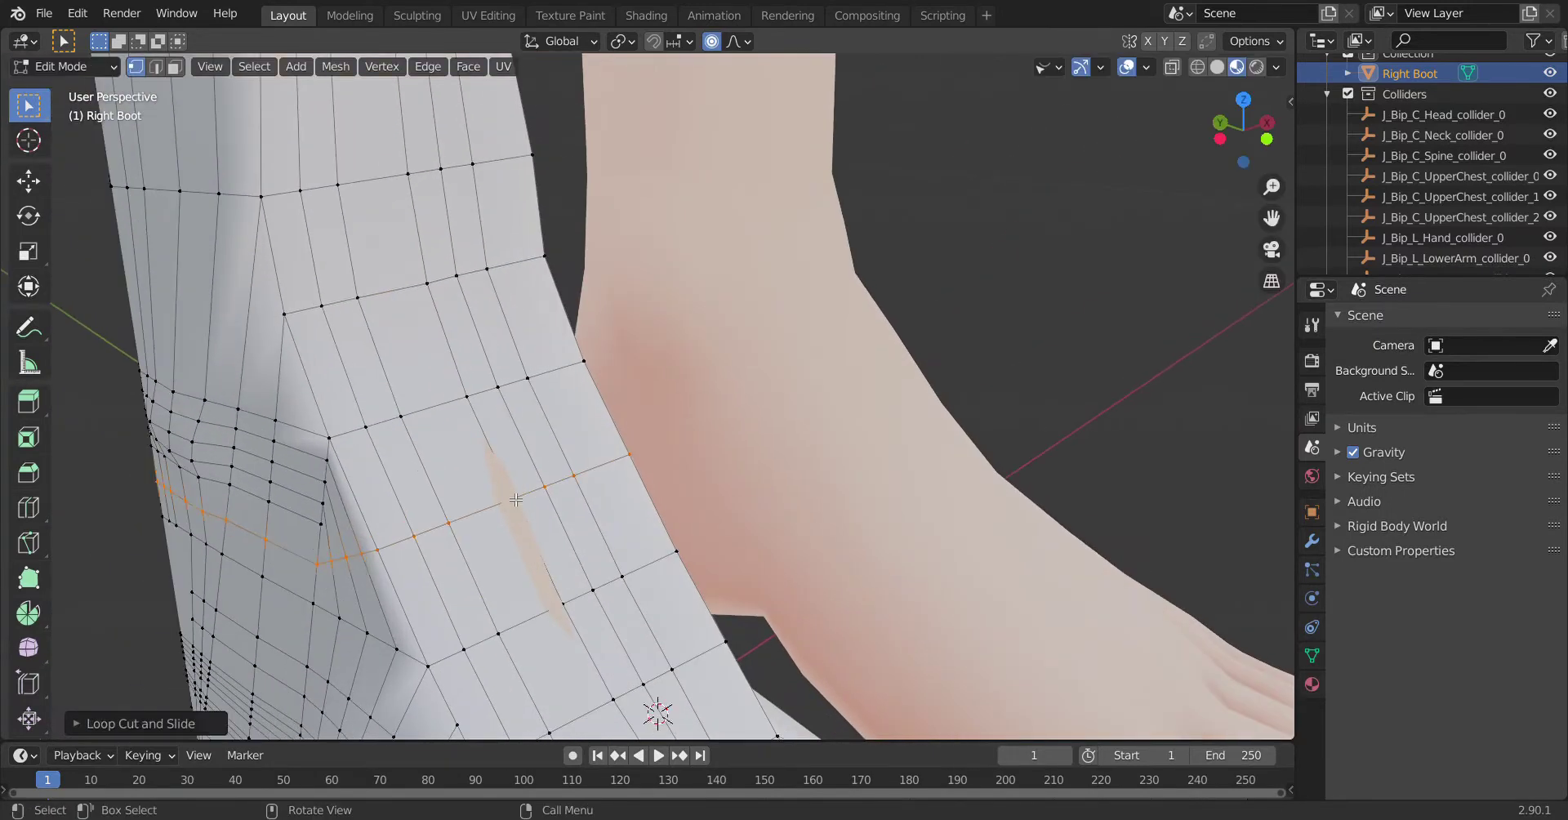
{"action": "left_click", "coordinate": [520, 500]}
{"action": "mouse_move", "coordinate": [521, 500]}
{"action": "middle_mouse_down"}
{"action": "mouse_move", "coordinate": [569, 644]}
{"action": "mouse_move", "coordinate": [511, 547]}
{"action": "mouse_move", "coordinate": [500, 616]}
{"action": "middle_mouse_up"}
{"action": "left_click", "coordinate": [577, 646]}
{"action": "left_click", "coordinate": [501, 547]}
Reshape the boot's lower rim by moving its vertices with proportional falloff.
{"action": "key", "text": "Tab"}
{"action": "mouse_move", "coordinate": [493, 536]}
{"action": "middle_mouse_down"}
{"action": "mouse_move", "coordinate": [860, 482]}
{"action": "mouse_move", "coordinate": [737, 501]}
{"action": "middle_mouse_up"}
{"action": "key", "text": "Tab"}
{"action": "scroll", "coordinate": [737, 502], "scroll_direction": "up", "scroll_amount": 3}
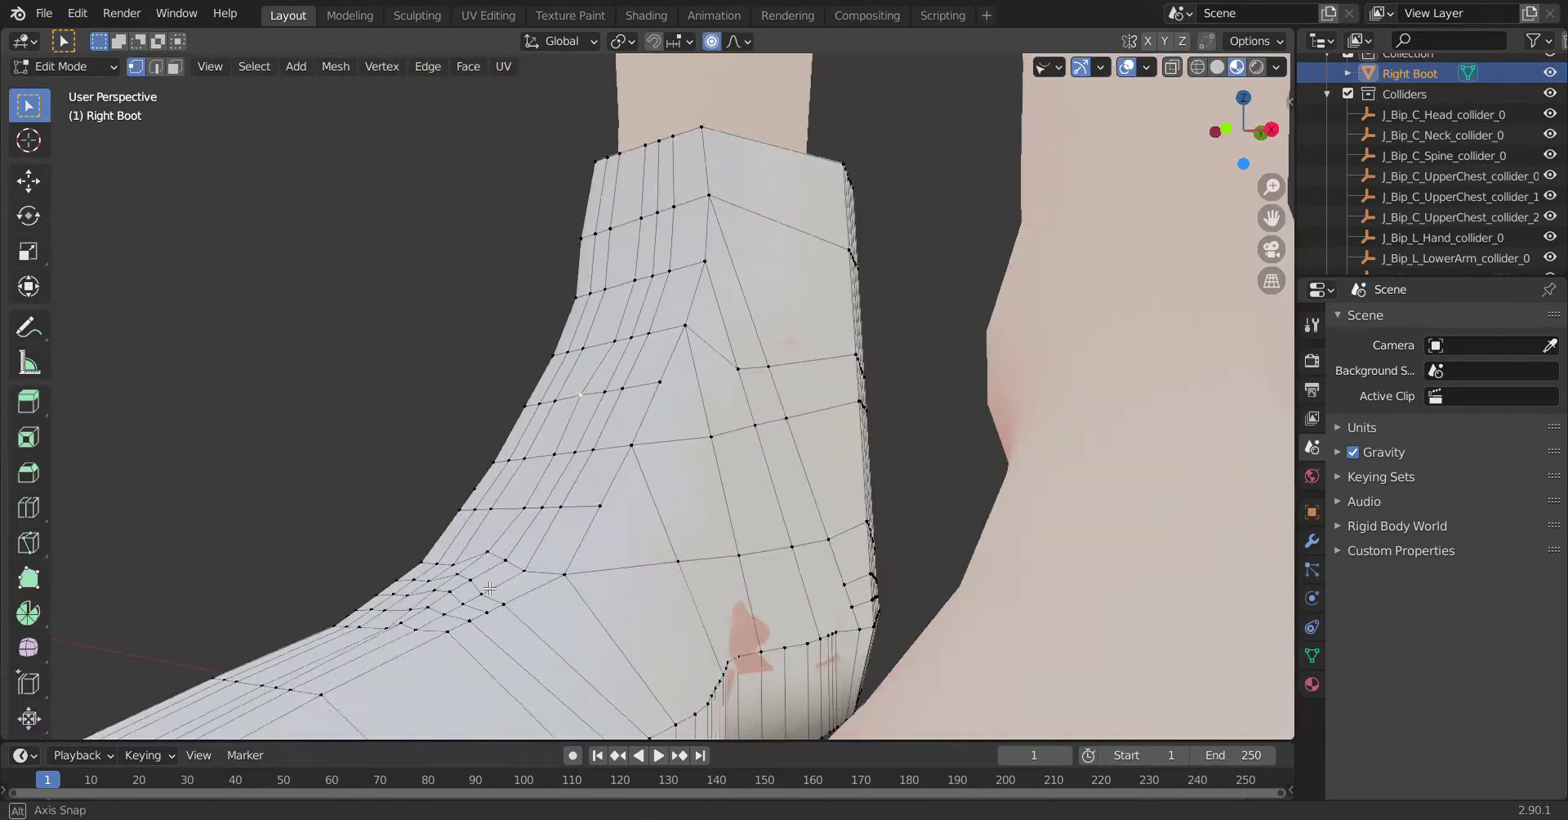
{"action": "scroll", "coordinate": [636, 596], "scroll_direction": "up", "scroll_amount": 3}
{"action": "key", "text": "g"}
{"action": "left_click", "coordinate": [636, 595]}
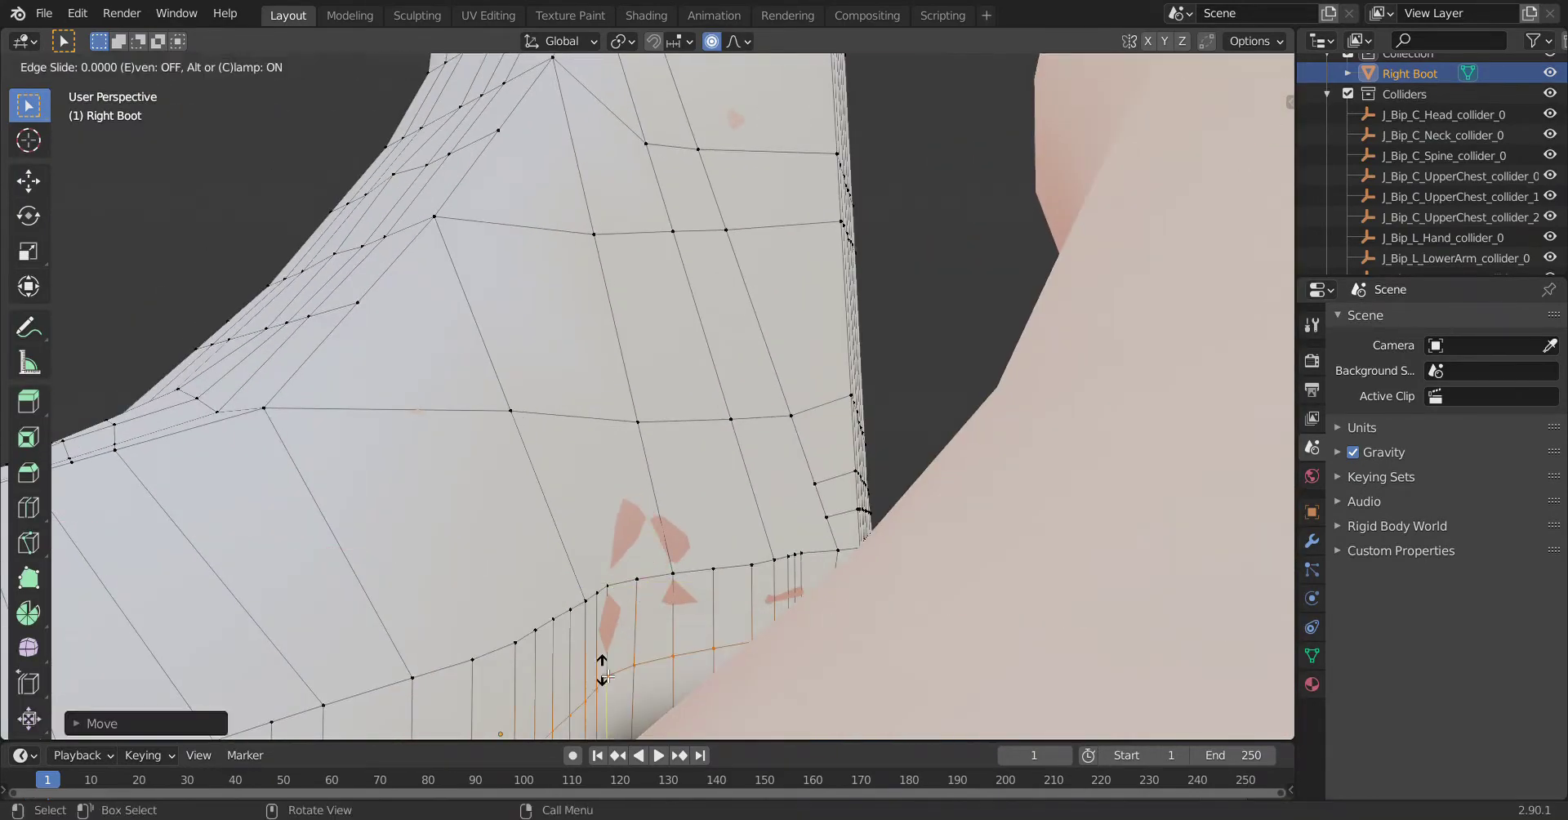
{"action": "scroll", "coordinate": [612, 644], "scroll_direction": "down", "scroll_amount": 2}
{"action": "scroll", "coordinate": [613, 645], "scroll_direction": "down", "scroll_amount": 3}
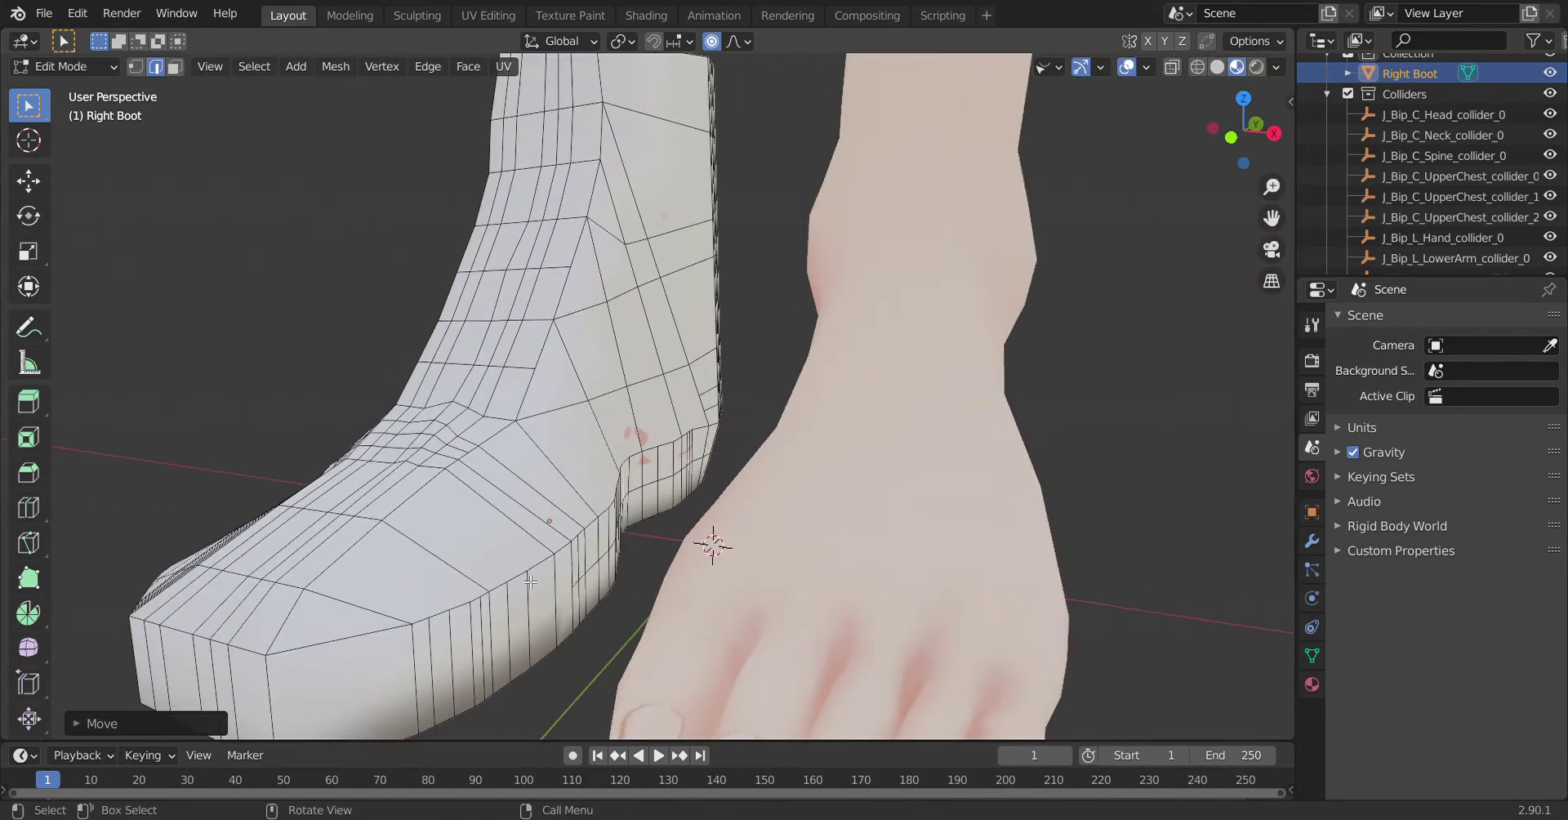
{"action": "left_click", "coordinate": [27, 548]}
Start a knife cut at the boot edge and delete the selected faces, leaving a hole.
{"action": "key", "text": "1"}
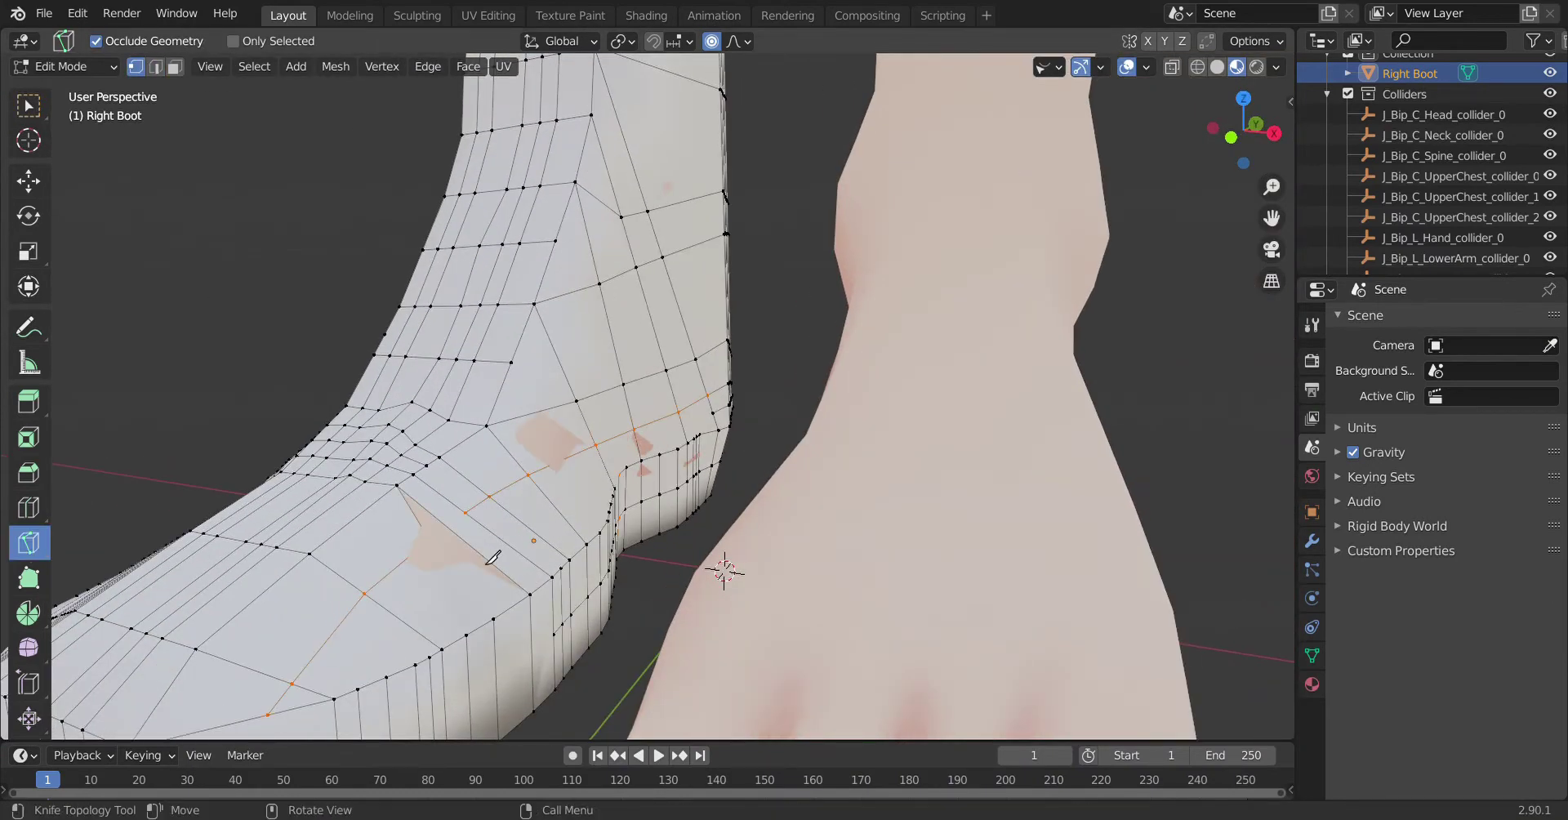
{"action": "left_click", "coordinate": [728, 419]}
{"action": "middle_click_drag", "start_coordinate": [326, 258], "coordinate": [437, 640]}
{"action": "key", "text": "alt+z"}
{"action": "key", "text": "w"}
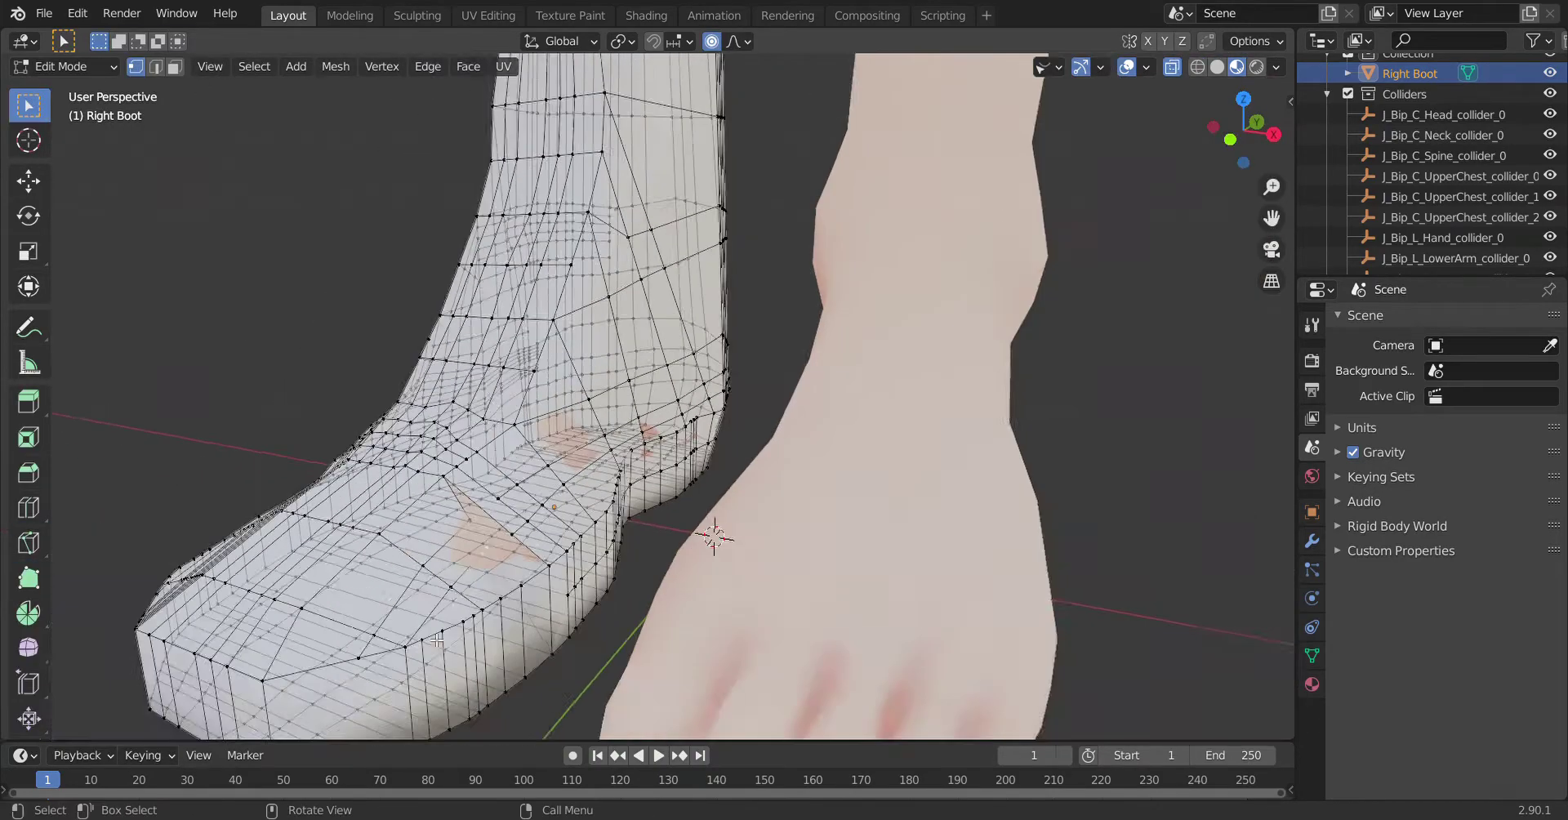
{"action": "key", "text": "alt+z"}
{"action": "key", "text": "x"}
{"action": "left_click", "coordinate": [427, 549]}
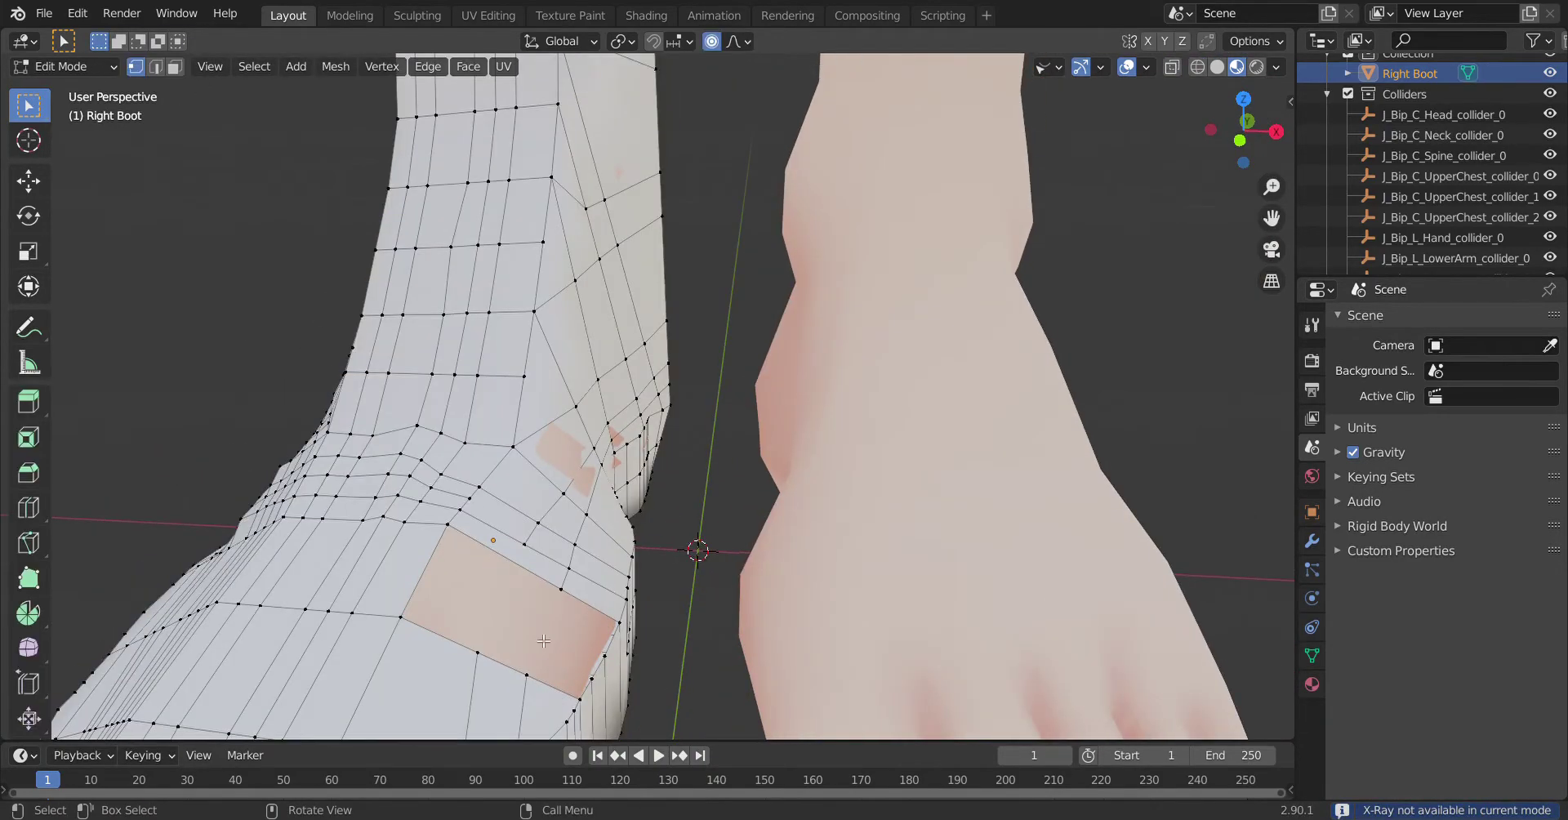
Confirm the knife cut across the ankle and slide a new edge loop into place.
{"action": "middle_click_drag", "start_coordinate": [539, 671], "coordinate": [375, 517]}
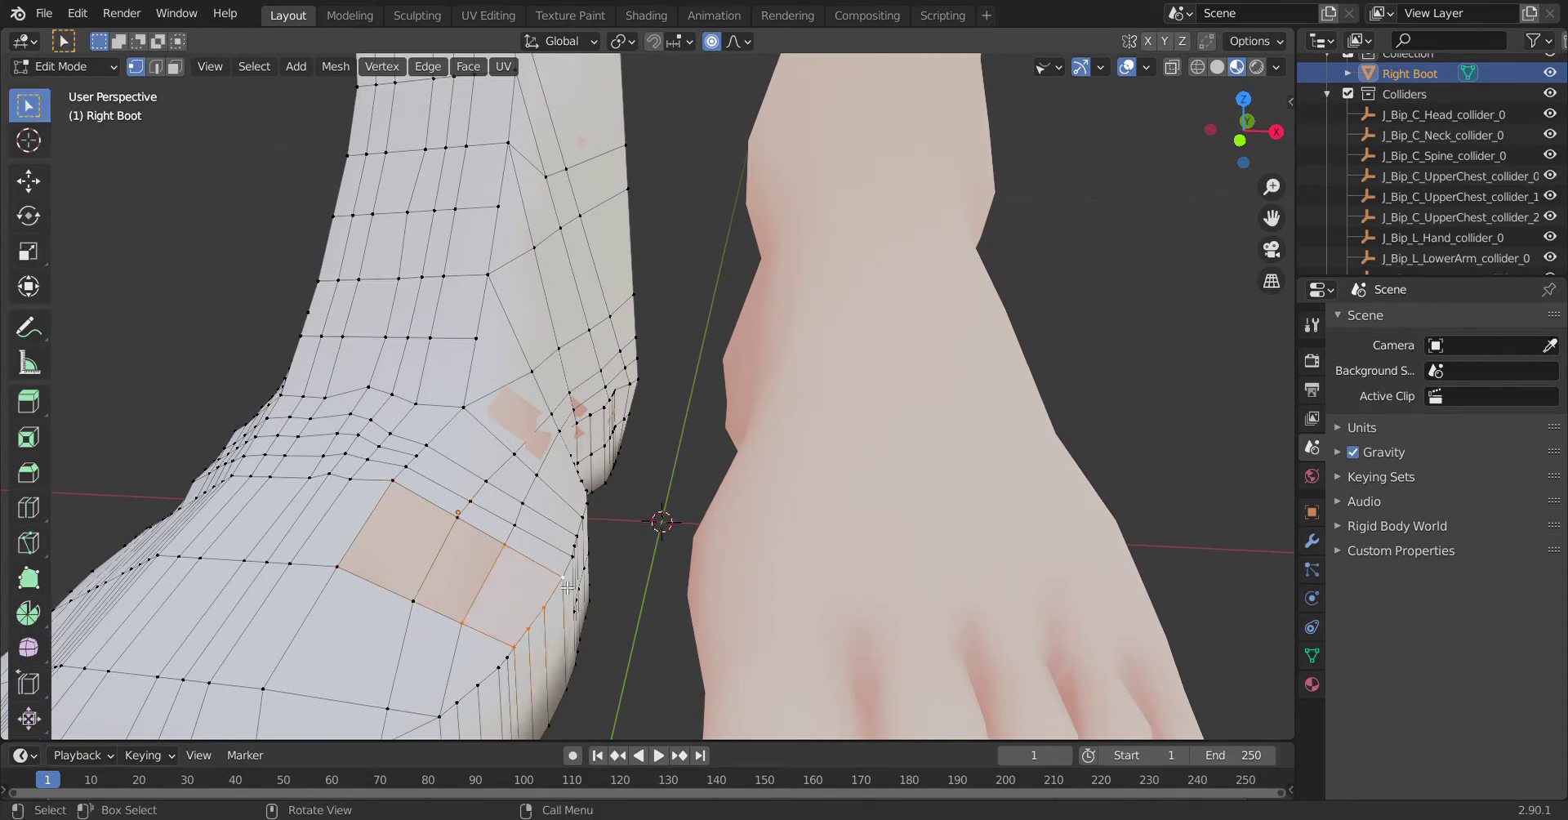
{"action": "scroll", "coordinate": [420, 613], "scroll_direction": "up", "scroll_amount": 3}
{"action": "middle_click_drag", "start_coordinate": [420, 612], "coordinate": [415, 408]}
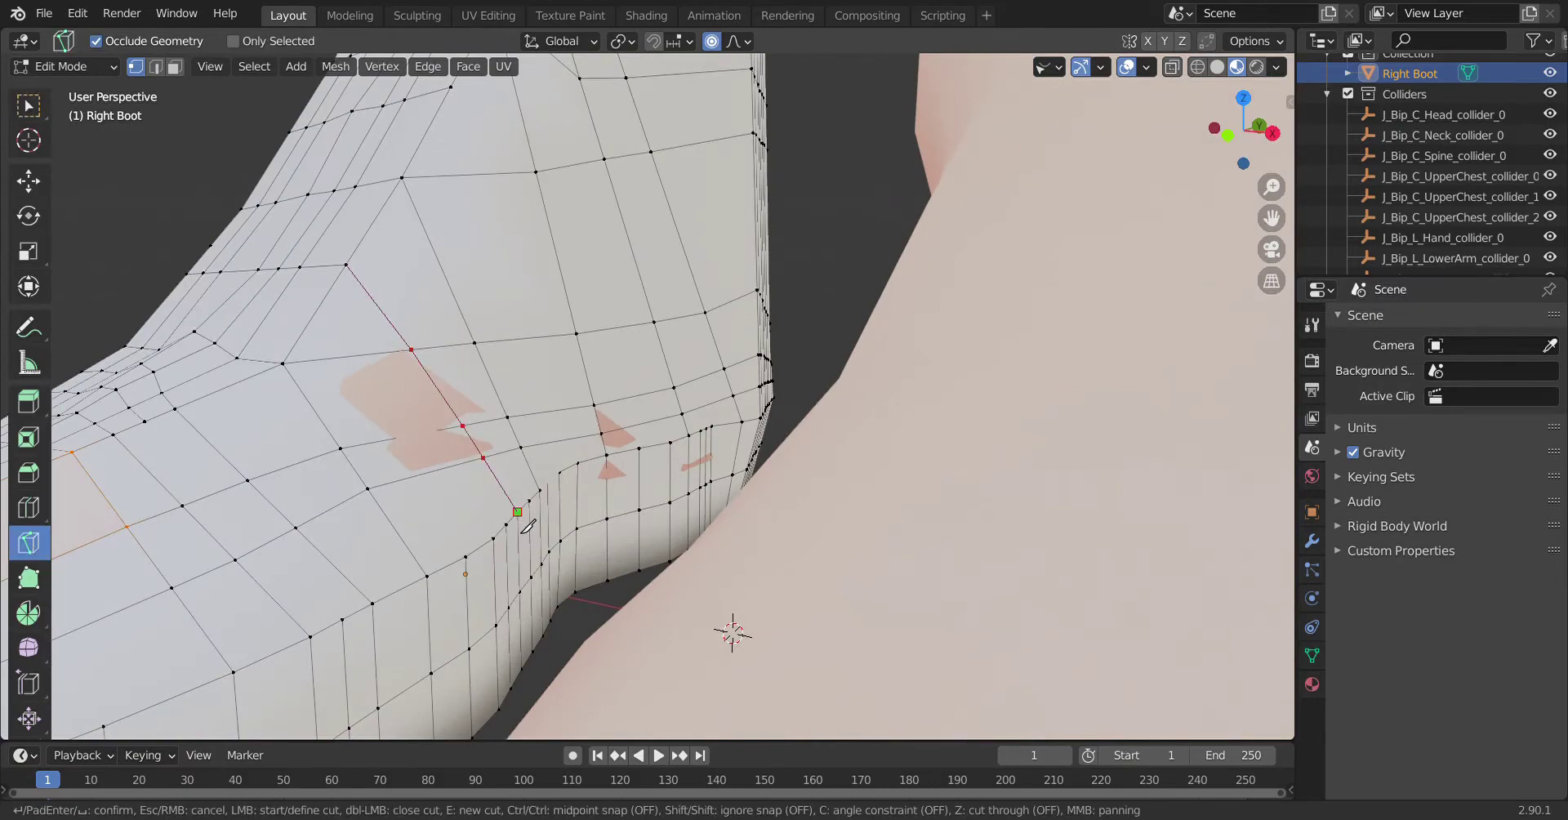
{"action": "key", "text": "Return"}
{"action": "middle_click_drag", "start_coordinate": [528, 527], "coordinate": [363, 353]}
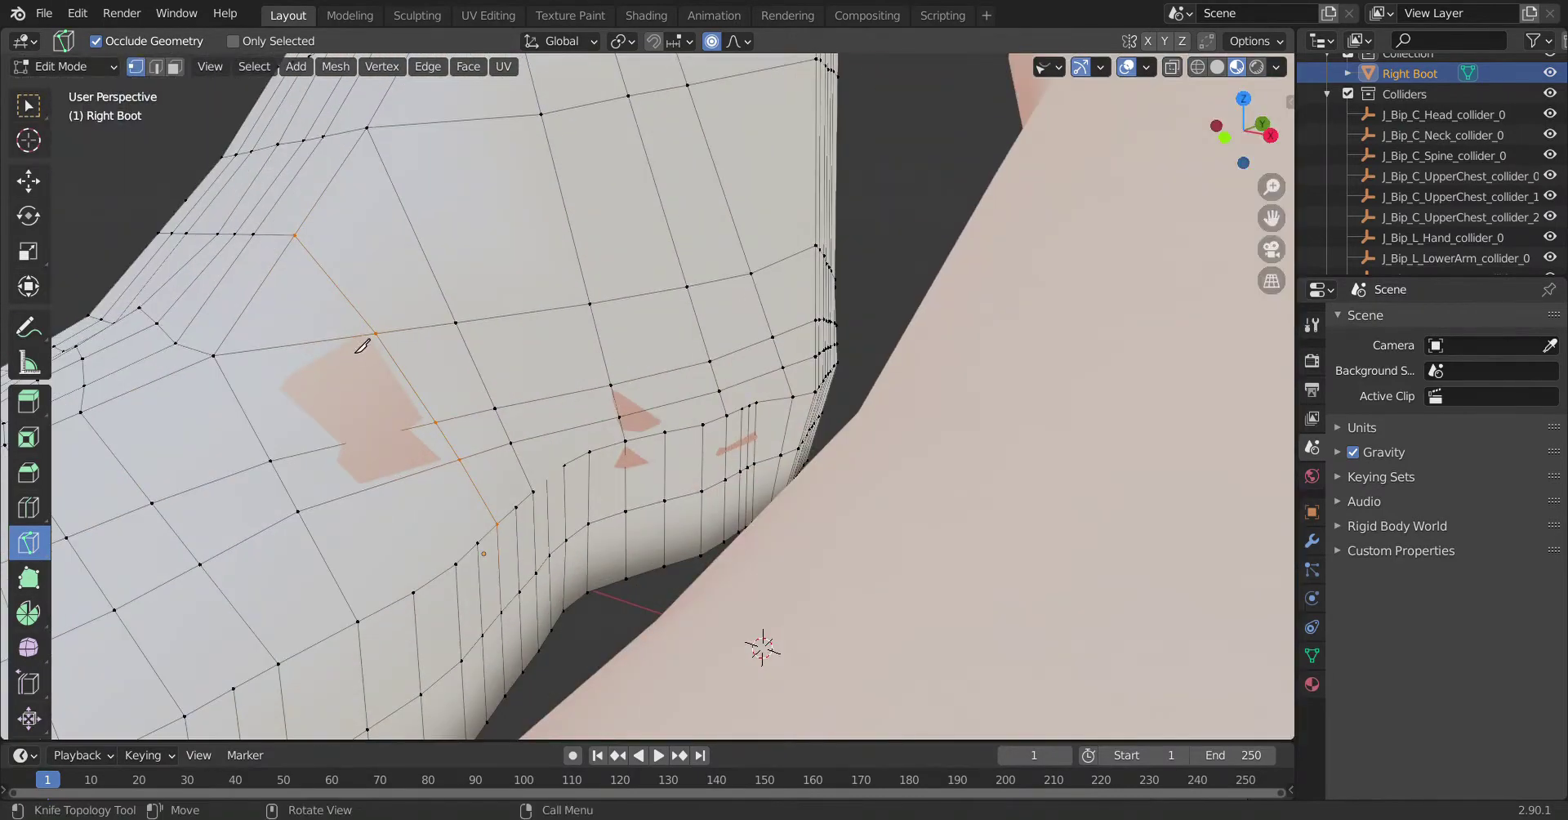
{"action": "left_click", "coordinate": [343, 476]}
{"action": "middle_click_drag", "start_coordinate": [343, 476], "coordinate": [326, 457]}
Move the new loop along Z, then shift the selected vertices along X.
{"action": "key", "text": "g"}
{"action": "key", "text": "z"}
{"action": "left_click", "coordinate": [316, 464]}
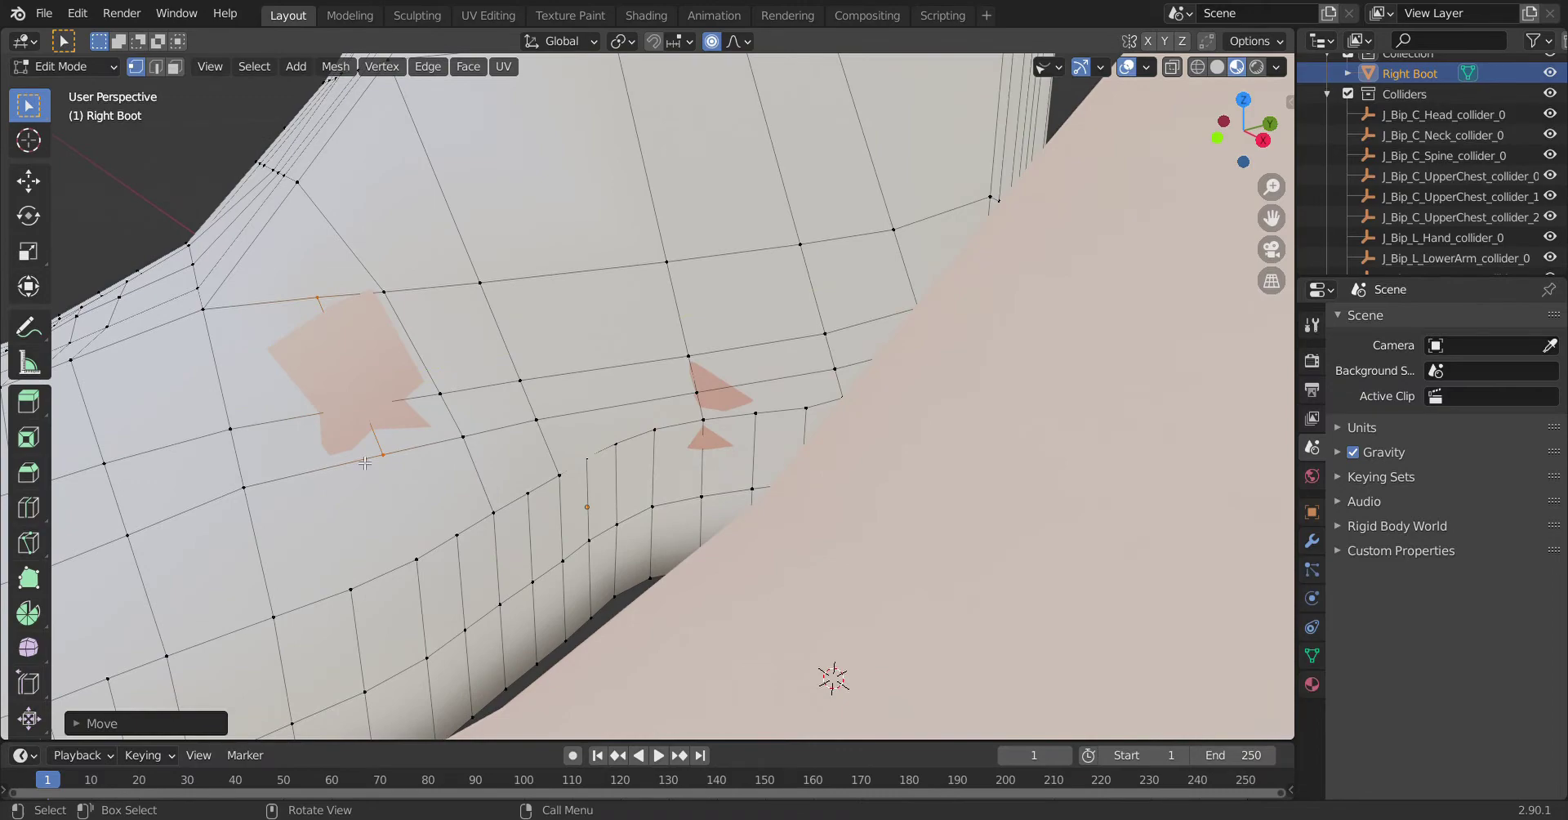
{"action": "mouse_move", "coordinate": [424, 576]}
{"action": "middle_mouse_down"}
{"action": "mouse_move", "coordinate": [692, 366]}
{"action": "mouse_move", "coordinate": [749, 363]}
{"action": "middle_mouse_up"}
{"action": "key", "text": "g"}
{"action": "key", "text": "x"}
{"action": "left_click", "coordinate": [692, 365]}
Add another edge loop on the boot and smooth-move it sideways with proportional falloff.
{"action": "left_click", "coordinate": [571, 497]}
{"action": "middle_click_drag", "start_coordinate": [571, 497], "coordinate": [542, 484]}
{"action": "key", "text": "g"}
{"action": "left_click", "coordinate": [542, 483]}
{"action": "scroll", "coordinate": [542, 483], "scroll_direction": "up", "scroll_amount": 2}
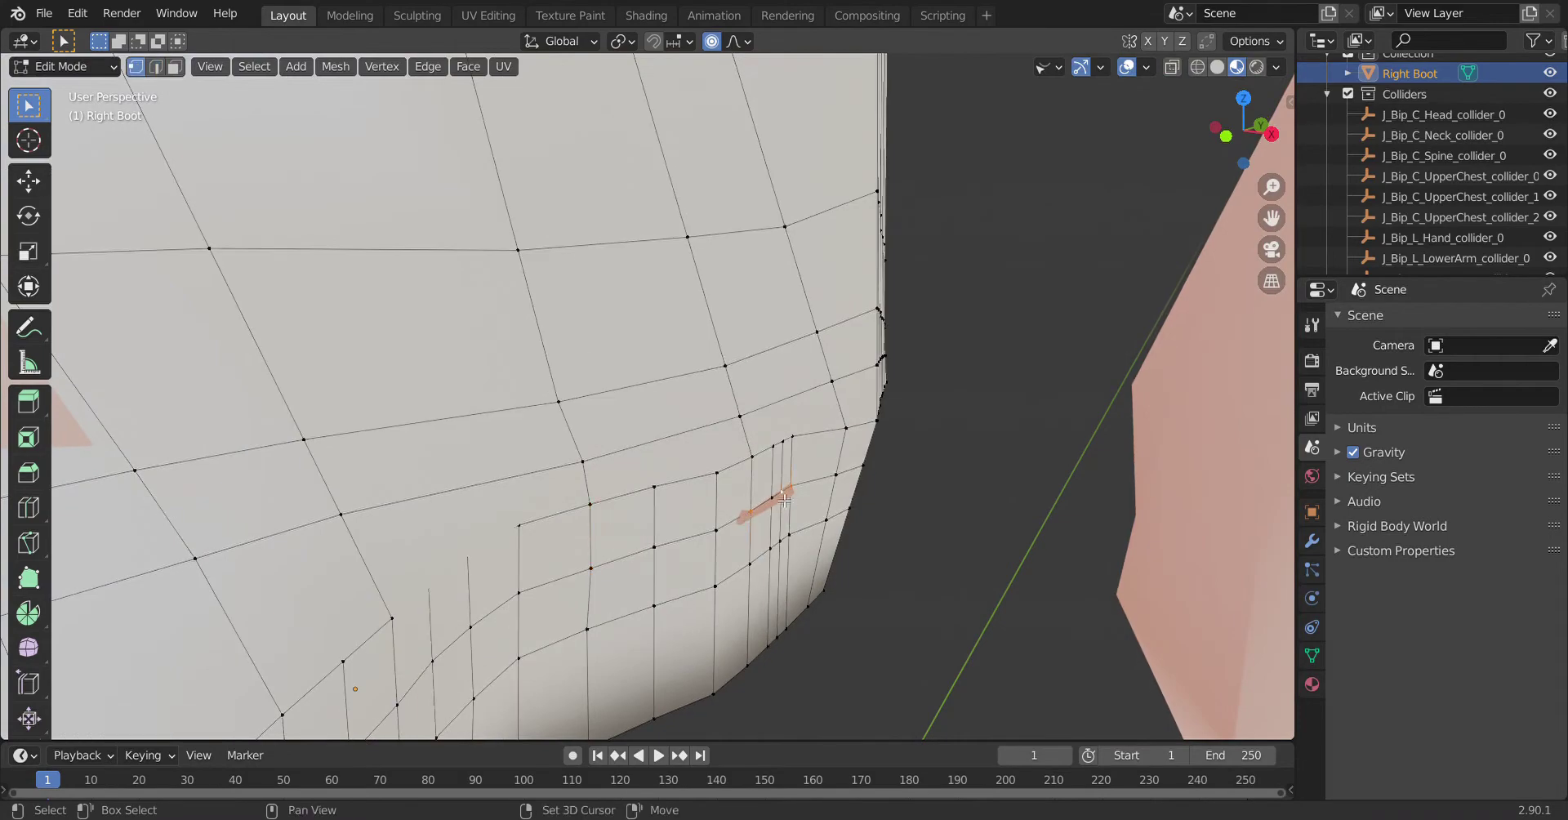
{"action": "left_click", "coordinate": [776, 504]}
{"action": "scroll", "coordinate": [776, 504], "scroll_direction": "down", "scroll_amount": 3}
{"action": "scroll", "coordinate": [253, 425], "scroll_direction": "up", "scroll_amount": 3}
Pull the ankle vertices in to follow the foot, then return to Object Mode.
{"action": "key", "text": "g"}
{"action": "left_click", "coordinate": [281, 440]}
{"action": "scroll", "coordinate": [281, 440], "scroll_direction": "up", "scroll_amount": 2}
{"action": "key", "text": "g"}
{"action": "left_click", "coordinate": [266, 215]}
{"action": "key", "text": "g"}
{"action": "left_click", "coordinate": [280, 367]}
{"action": "scroll", "coordinate": [280, 367], "scroll_direction": "down", "scroll_amount": 5}
{"action": "key", "text": "Tab"}
{"action": "scroll", "coordinate": [487, 441], "scroll_direction": "down", "scroll_amount": 5}
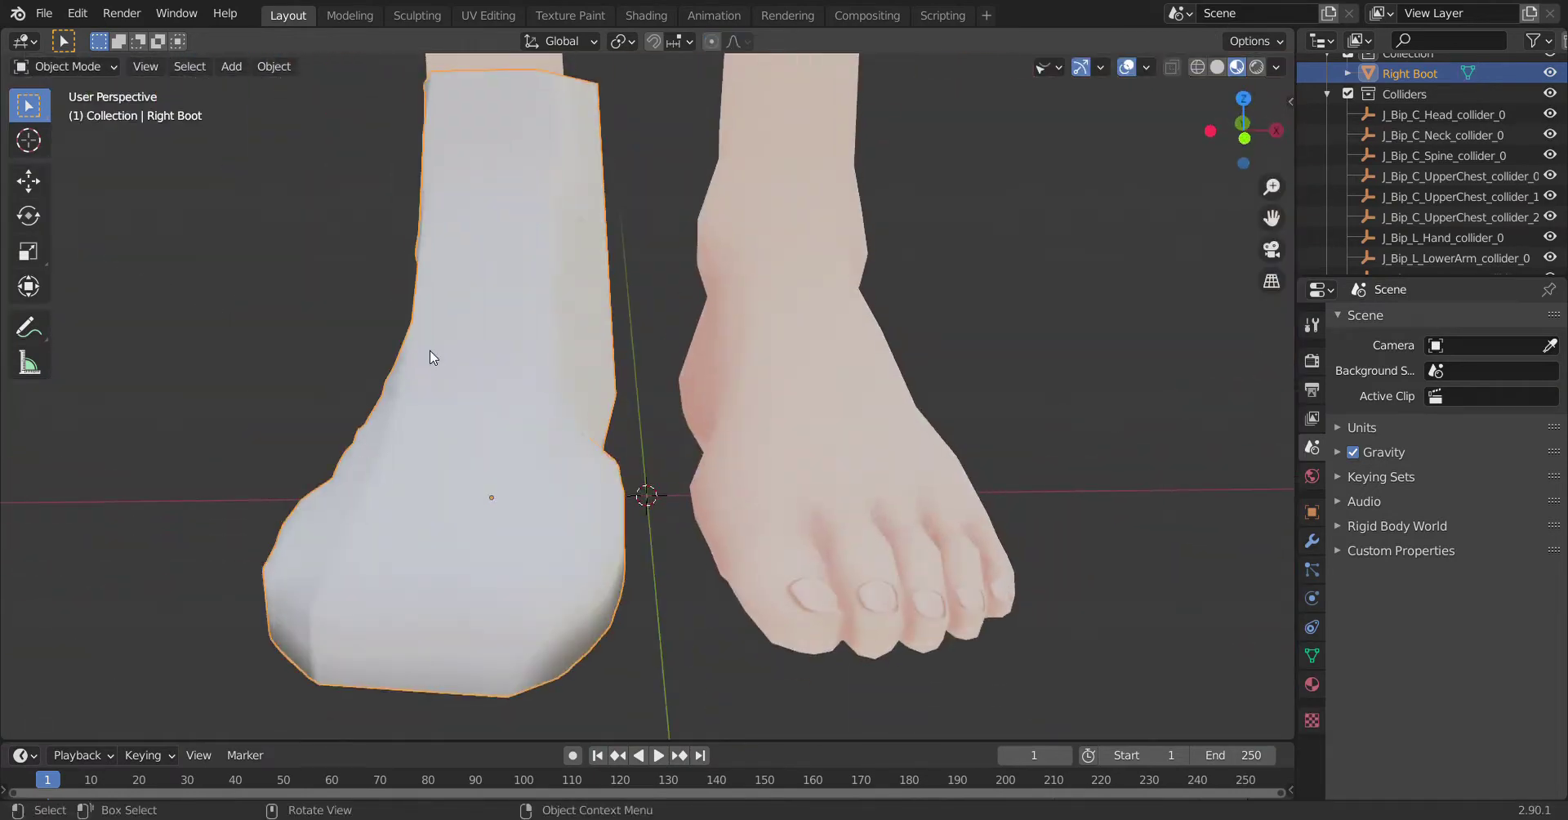
Inspect the ankle in edge select mode and begin a Ctrl+R edge loop cut.
{"action": "key", "text": "Tab"}
{"action": "scroll", "coordinate": [433, 357], "scroll_direction": "up", "scroll_amount": 5}
{"action": "scroll", "coordinate": [690, 643], "scroll_direction": "up", "scroll_amount": 3}
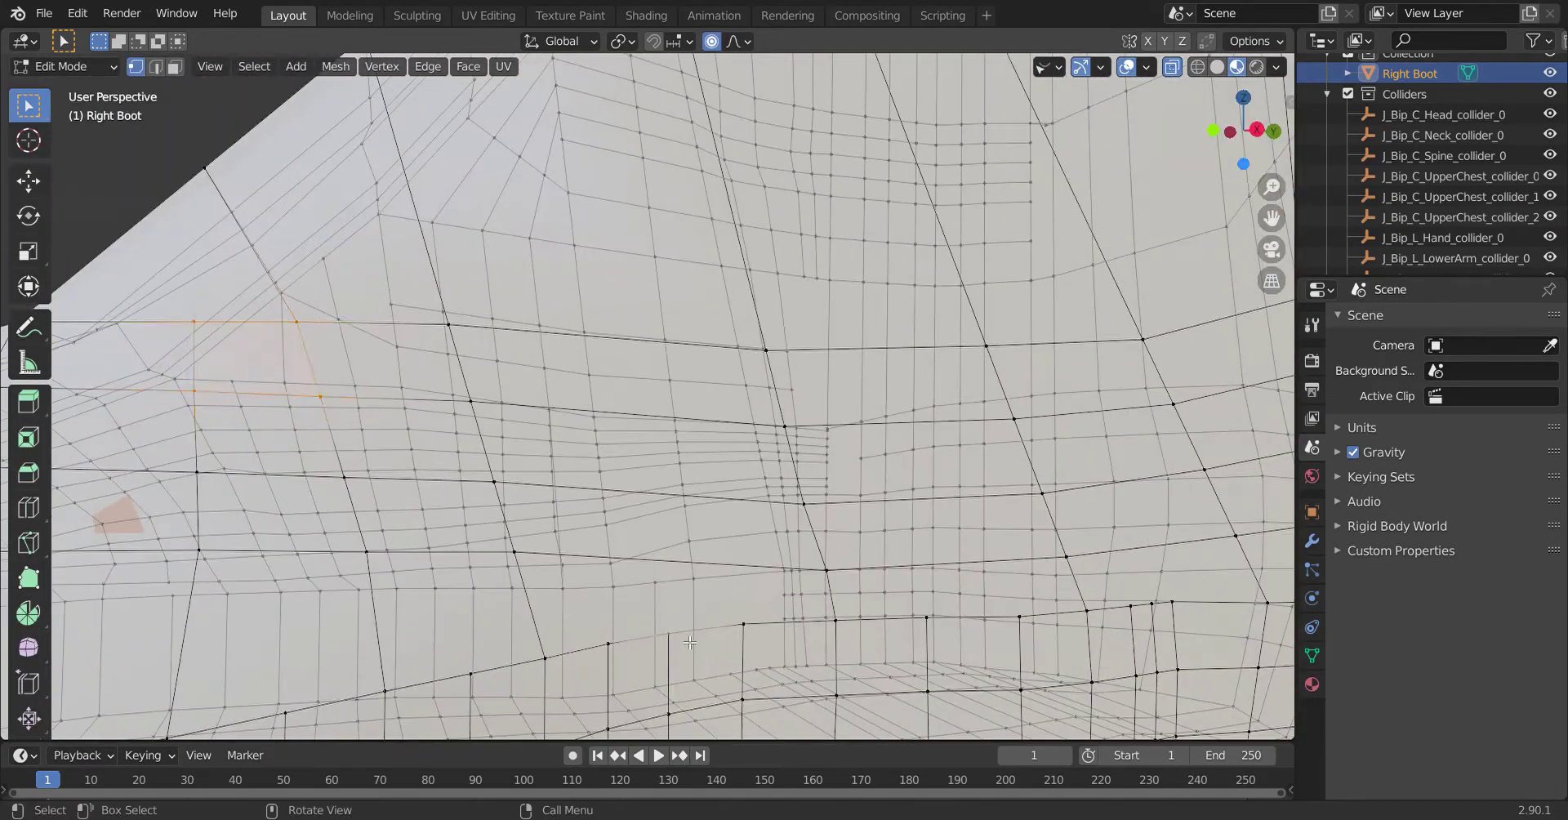
{"action": "scroll", "coordinate": [690, 643], "scroll_direction": "down", "scroll_amount": 3}
{"action": "middle_click_drag", "start_coordinate": [691, 643], "coordinate": [430, 503]}
{"action": "key", "text": "2"}
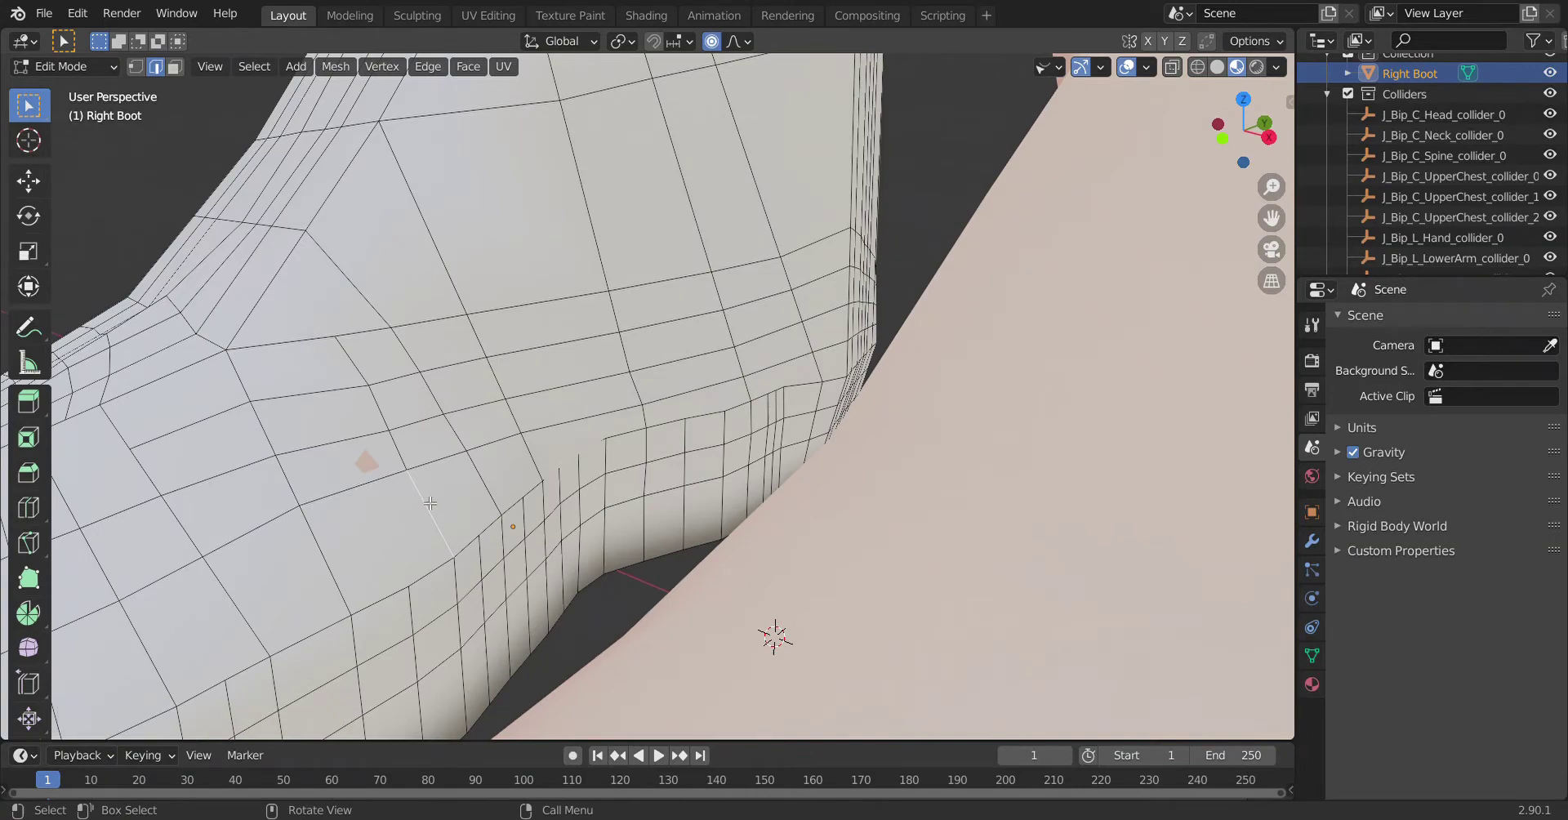
{"action": "scroll", "coordinate": [438, 528], "scroll_direction": "down", "scroll_amount": 3}
{"action": "scroll", "coordinate": [434, 504], "scroll_direction": "up", "scroll_amount": 3}
{"action": "middle_click_drag", "start_coordinate": [434, 504], "coordinate": [381, 504]}
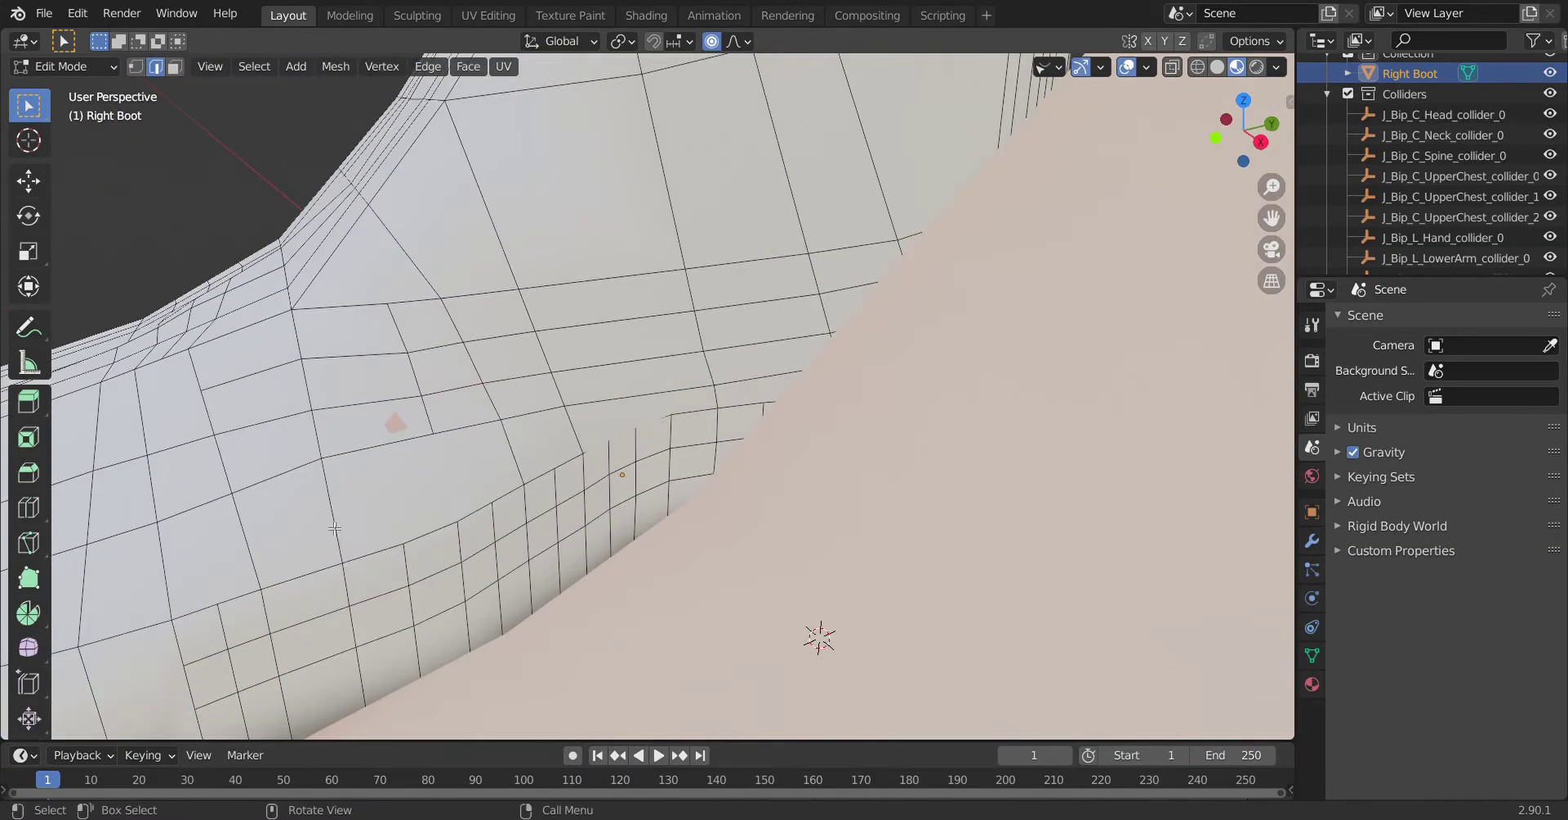
{"action": "key", "text": "ctrl+r"}
{"action": "scroll", "coordinate": [395, 479], "scroll_direction": "down", "scroll_amount": 6}
{"action": "mouse_move", "coordinate": [463, 446]}
{"action": "middle_mouse_down"}
{"action": "mouse_move", "coordinate": [502, 487]}
{"action": "mouse_move", "coordinate": [600, 210]}
{"action": "middle_mouse_up"}
{"action": "scroll", "coordinate": [501, 486], "scroll_direction": "up", "scroll_amount": 2}
Back in Object Mode, give the Right Boot a new default material.
{"action": "key", "text": "Tab"}
{"action": "mouse_move", "coordinate": [577, 350]}
{"action": "middle_mouse_down"}
{"action": "mouse_move", "coordinate": [495, 214]}
{"action": "mouse_move", "coordinate": [438, 211]}
{"action": "middle_mouse_up"}
{"action": "scroll", "coordinate": [459, 316], "scroll_direction": "up", "scroll_amount": 2}
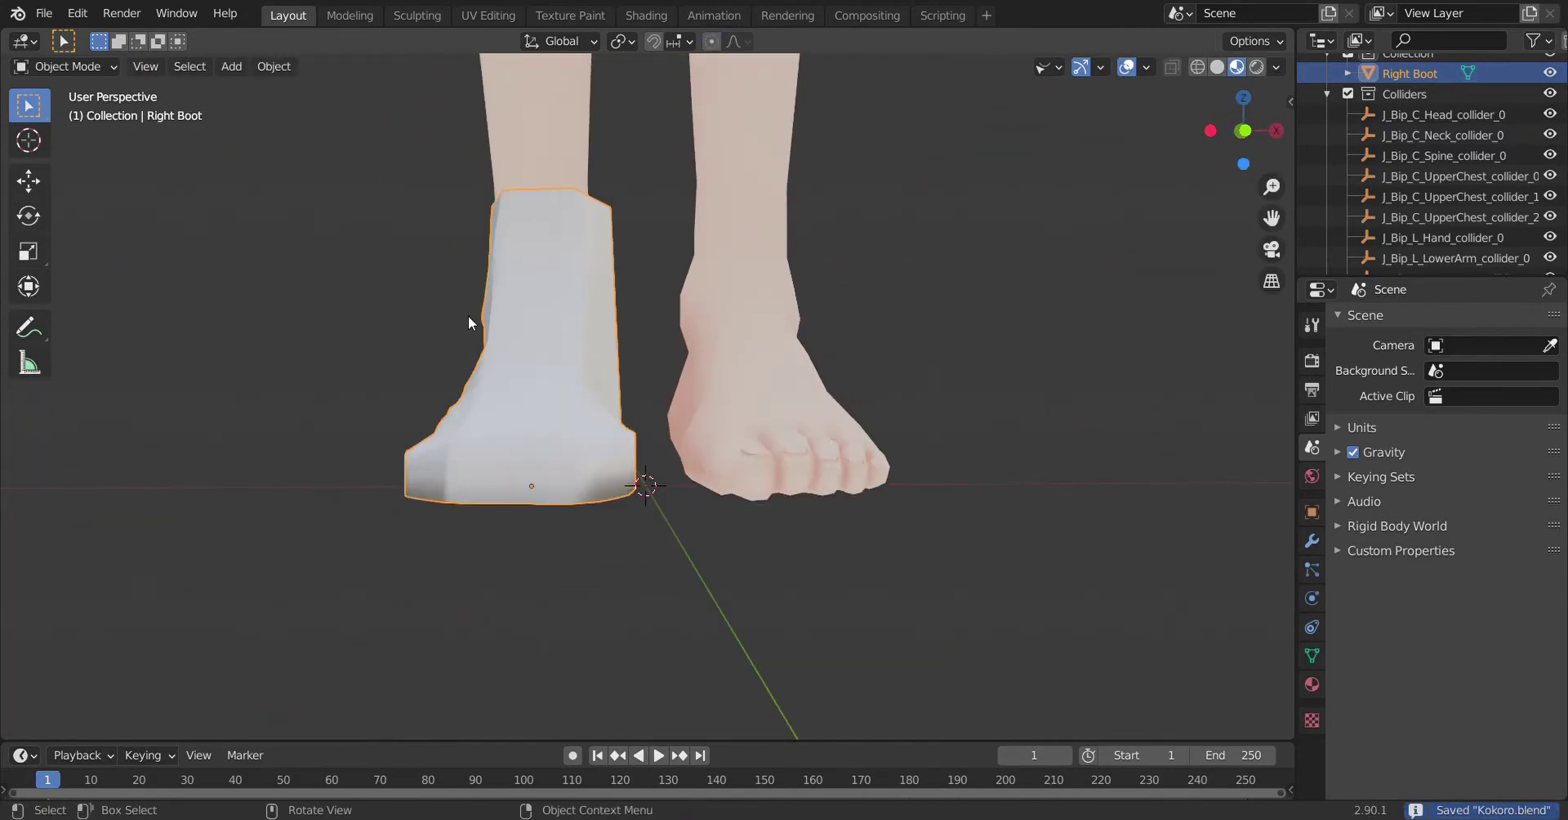
{"action": "left_click", "coordinate": [1379, 408]}
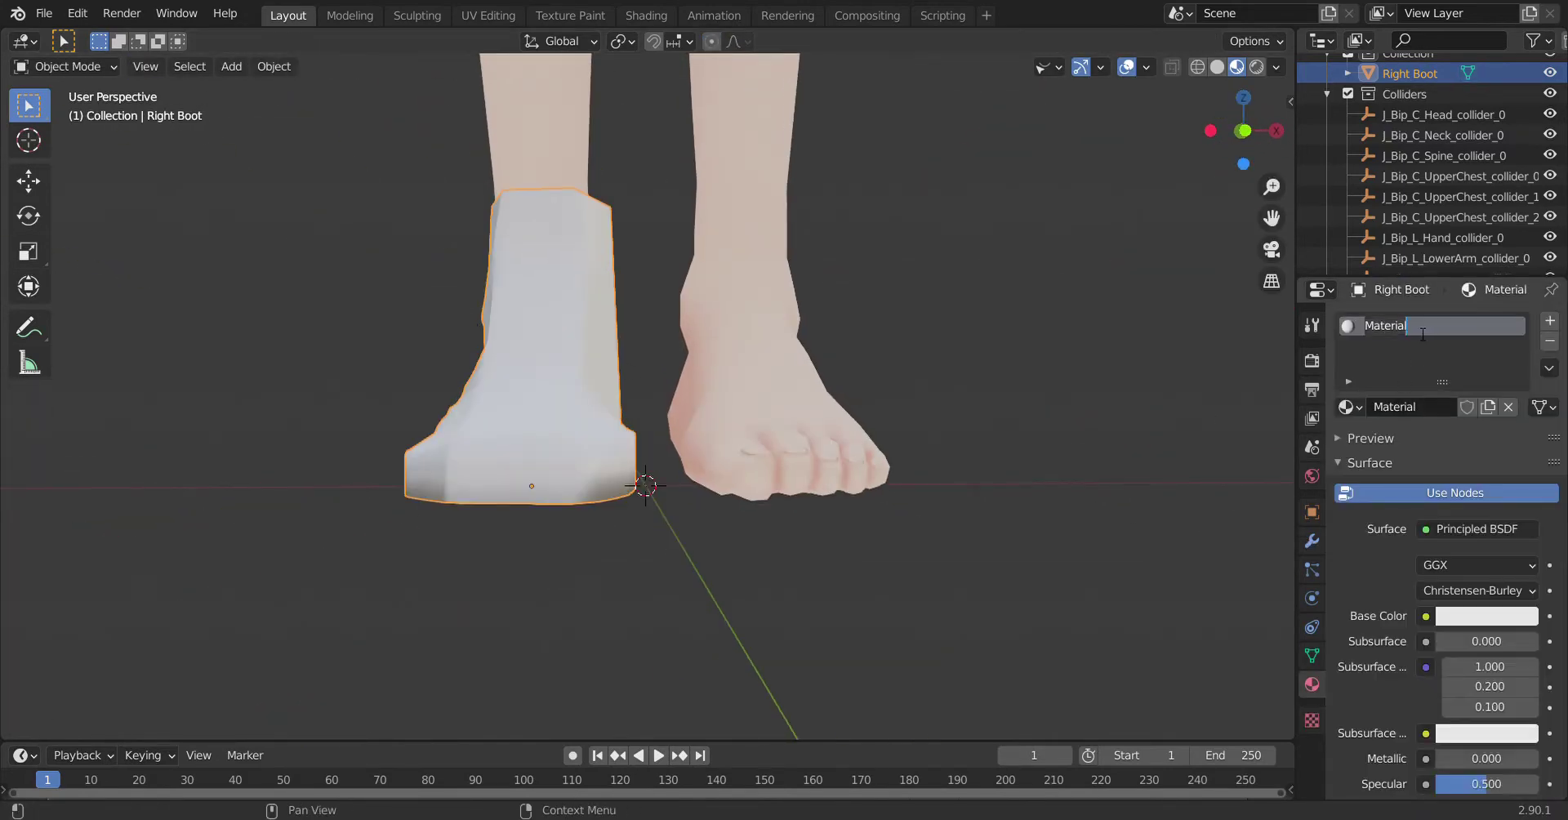
{"action": "type", "text": "Boot"}
Make the Boot material black, then finish the knife cut behind the heel.
{"action": "scroll", "coordinate": [1438, 539], "scroll_direction": "down", "scroll_amount": 2}
{"action": "mouse_move", "coordinate": [1144, 523]}
{"action": "middle_mouse_down"}
{"action": "mouse_move", "coordinate": [684, 502]}
{"action": "mouse_move", "coordinate": [797, 487]}
{"action": "mouse_move", "coordinate": [1248, 522]}
{"action": "mouse_move", "coordinate": [689, 543]}
{"action": "middle_mouse_up"}
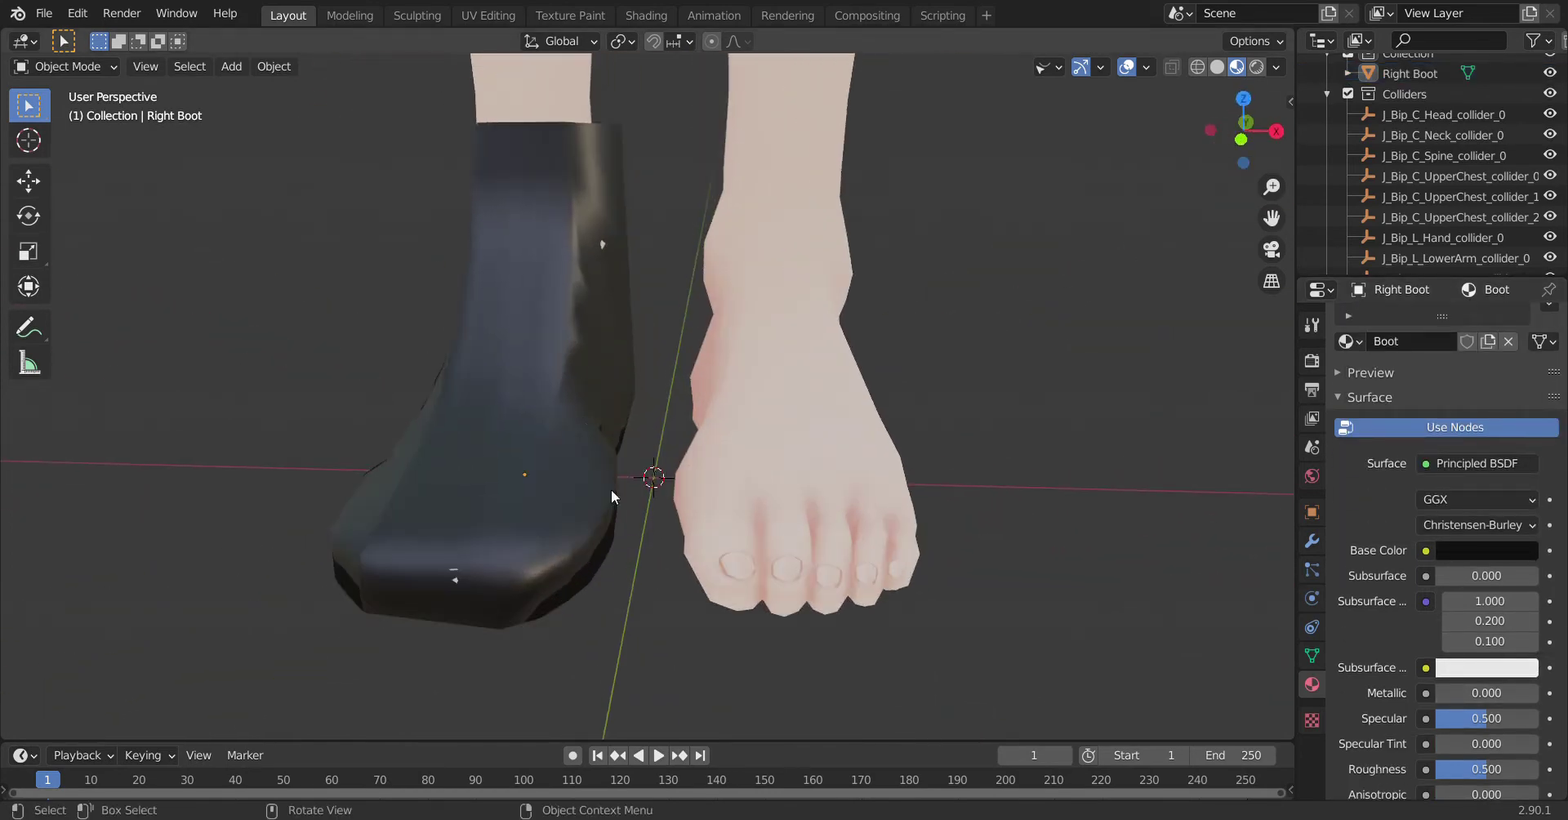
{"action": "key", "text": "Tab"}
{"action": "scroll", "coordinate": [670, 490], "scroll_direction": "up", "scroll_amount": 3}
{"action": "scroll", "coordinate": [712, 369], "scroll_direction": "up", "scroll_amount": 3}
{"action": "middle_click_drag", "start_coordinate": [713, 369], "coordinate": [98, 588]}
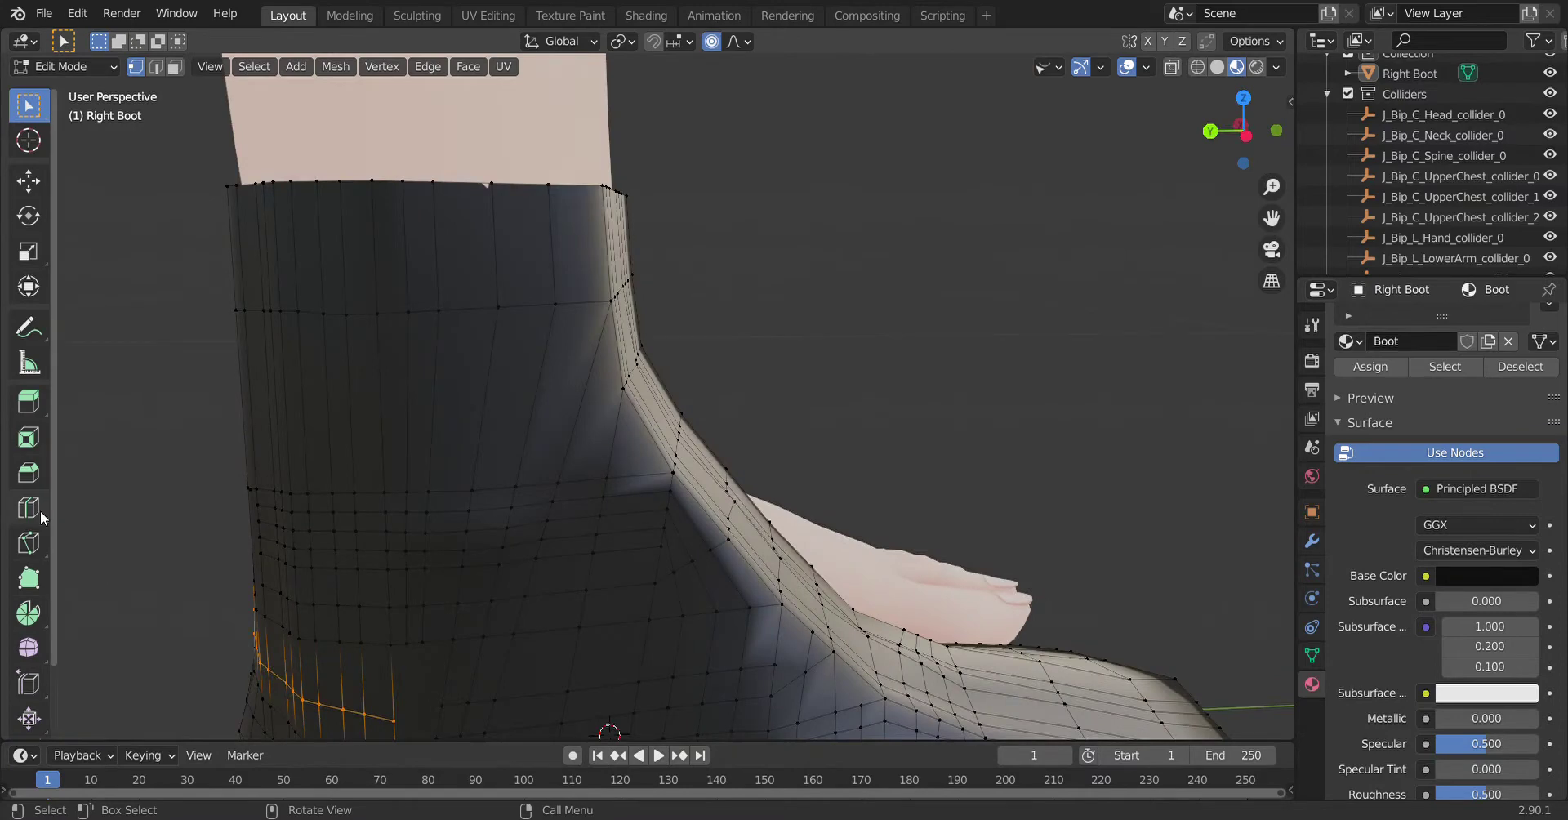
{"action": "middle_click_drag", "start_coordinate": [335, 402], "coordinate": [1017, 442]}
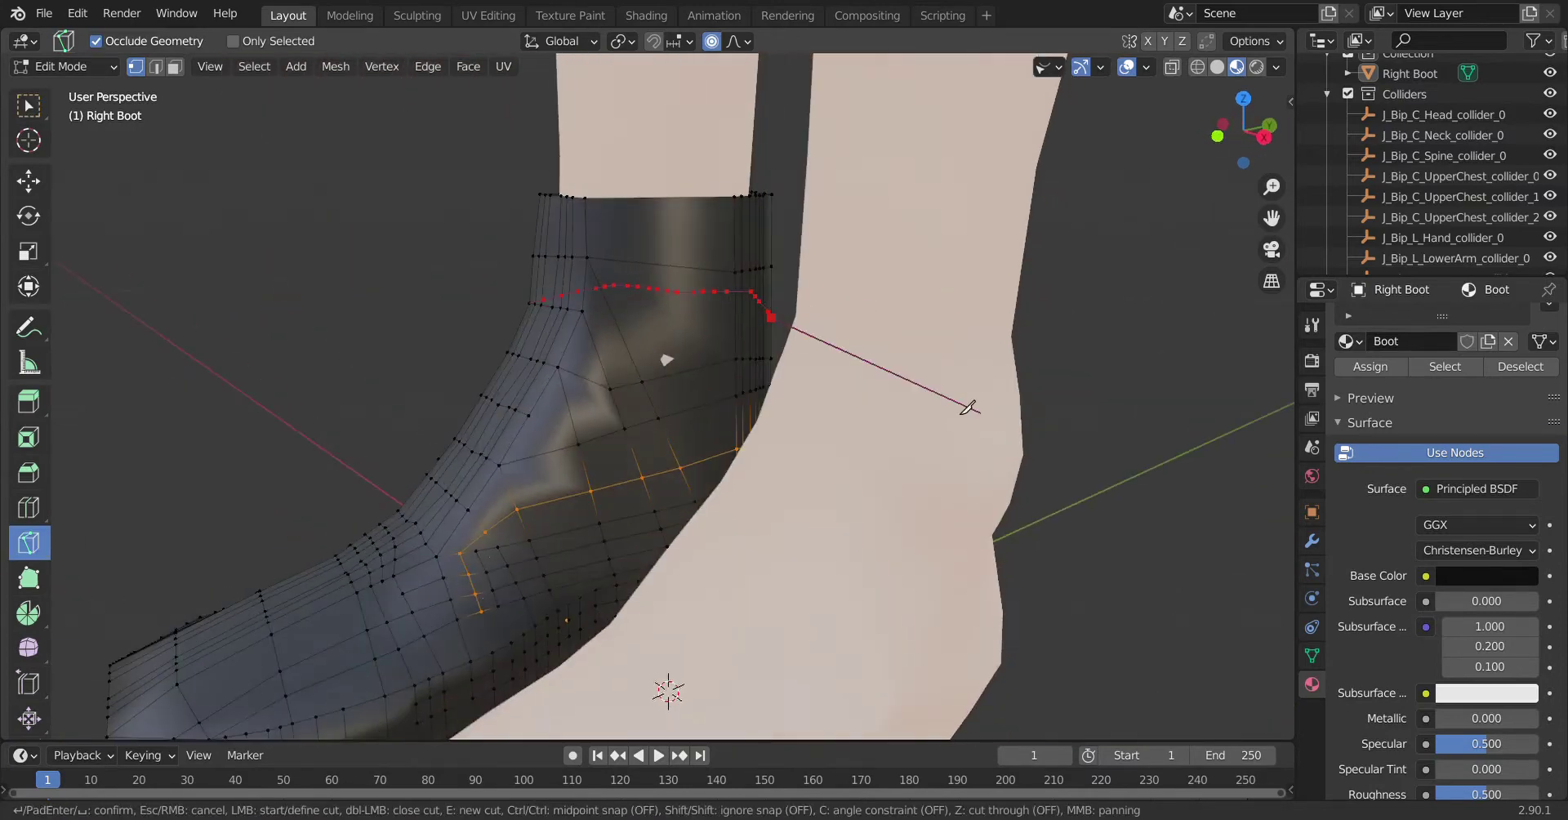
{"action": "right_click", "coordinate": [376, 256]}
{"action": "key", "text": "Escape"}
Cancel the pending move and cut a new edge loop around the ankle.
{"action": "mouse_move", "coordinate": [665, 351]}
{"action": "middle_mouse_down"}
{"action": "mouse_move", "coordinate": [602, 323]}
{"action": "mouse_move", "coordinate": [570, 395]}
{"action": "mouse_move", "coordinate": [374, 421]}
{"action": "mouse_move", "coordinate": [307, 497]}
{"action": "mouse_move", "coordinate": [630, 315]}
{"action": "mouse_move", "coordinate": [584, 280]}
{"action": "middle_mouse_up"}
{"action": "right_click", "coordinate": [555, 405]}
{"action": "key", "text": "Tab"}
{"action": "key", "text": "Tab"}
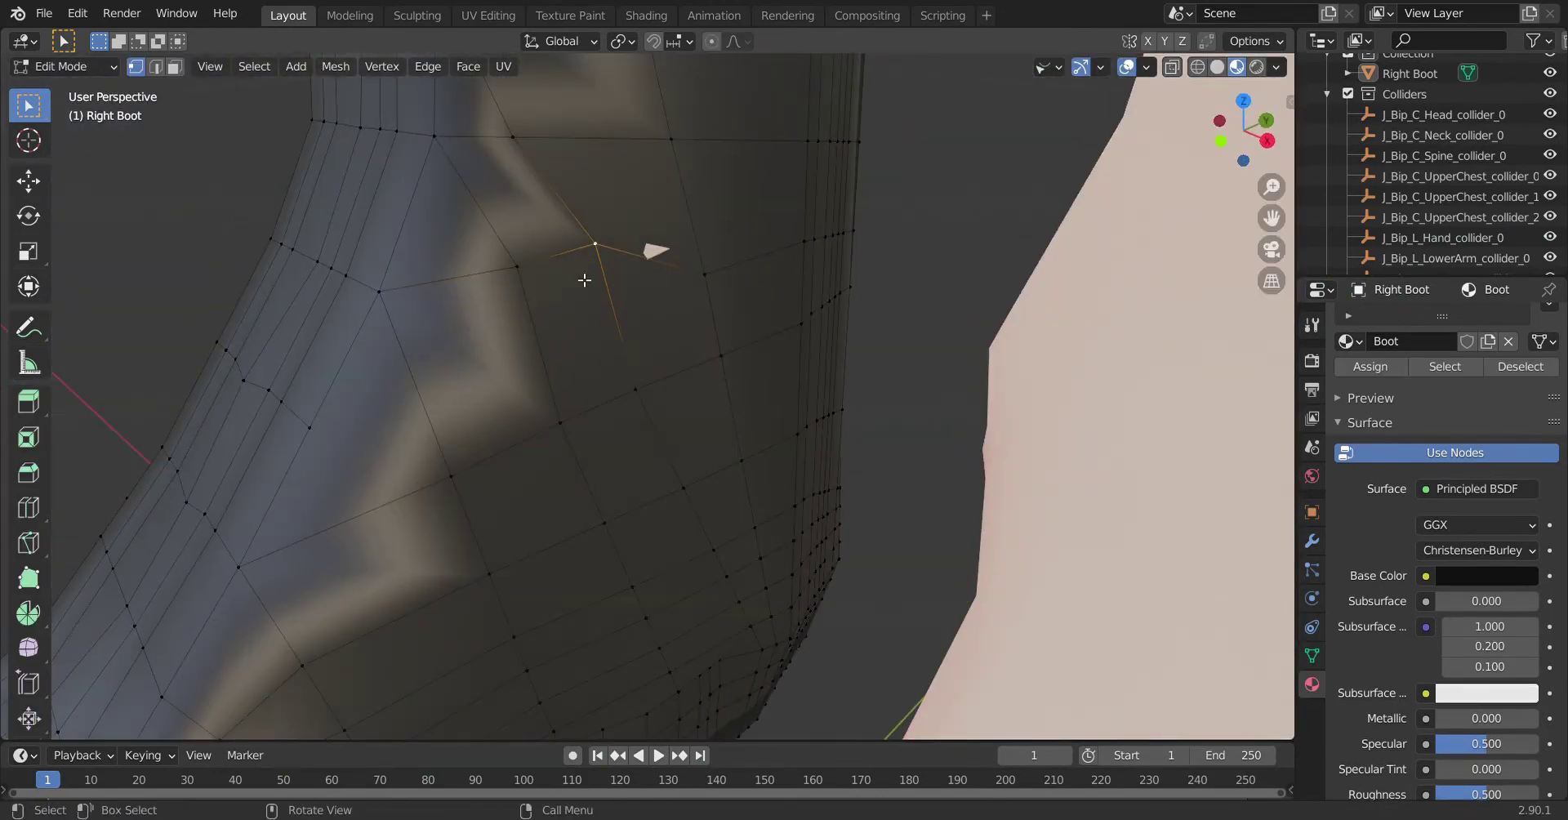
{"action": "left_click", "coordinate": [670, 226]}
{"action": "scroll", "coordinate": [670, 226], "scroll_direction": "down", "scroll_amount": 4}
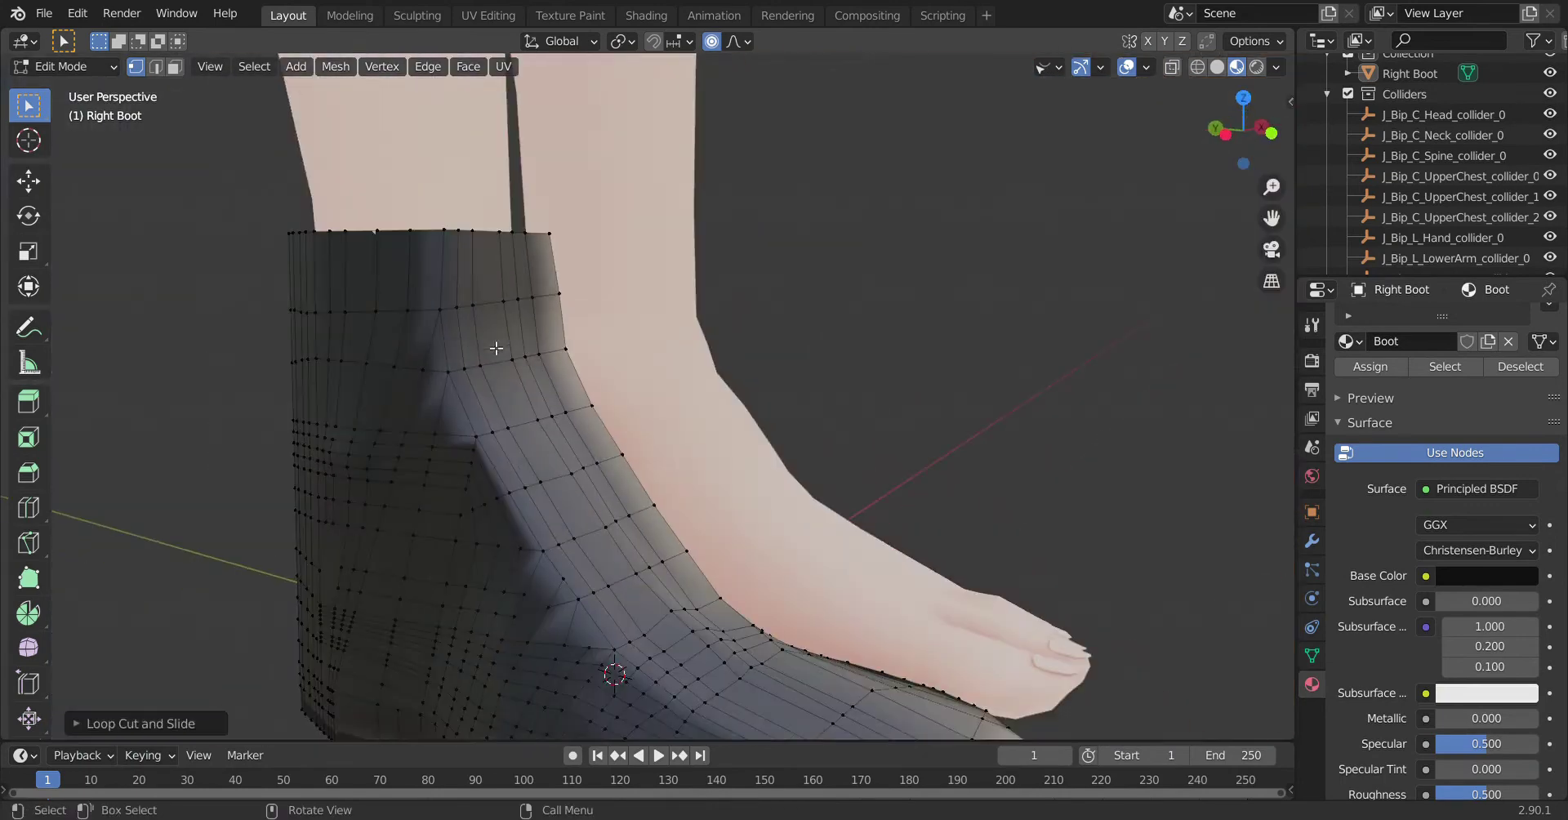
{"action": "middle_click_drag", "start_coordinate": [670, 226], "coordinate": [490, 326]}
{"action": "scroll", "coordinate": [490, 327], "scroll_direction": "up", "scroll_amount": 4}
Try a knife cut on the shaft, cancel it, and review the whole boot.
{"action": "key", "text": "shift+space"}
{"action": "key", "text": "k"}
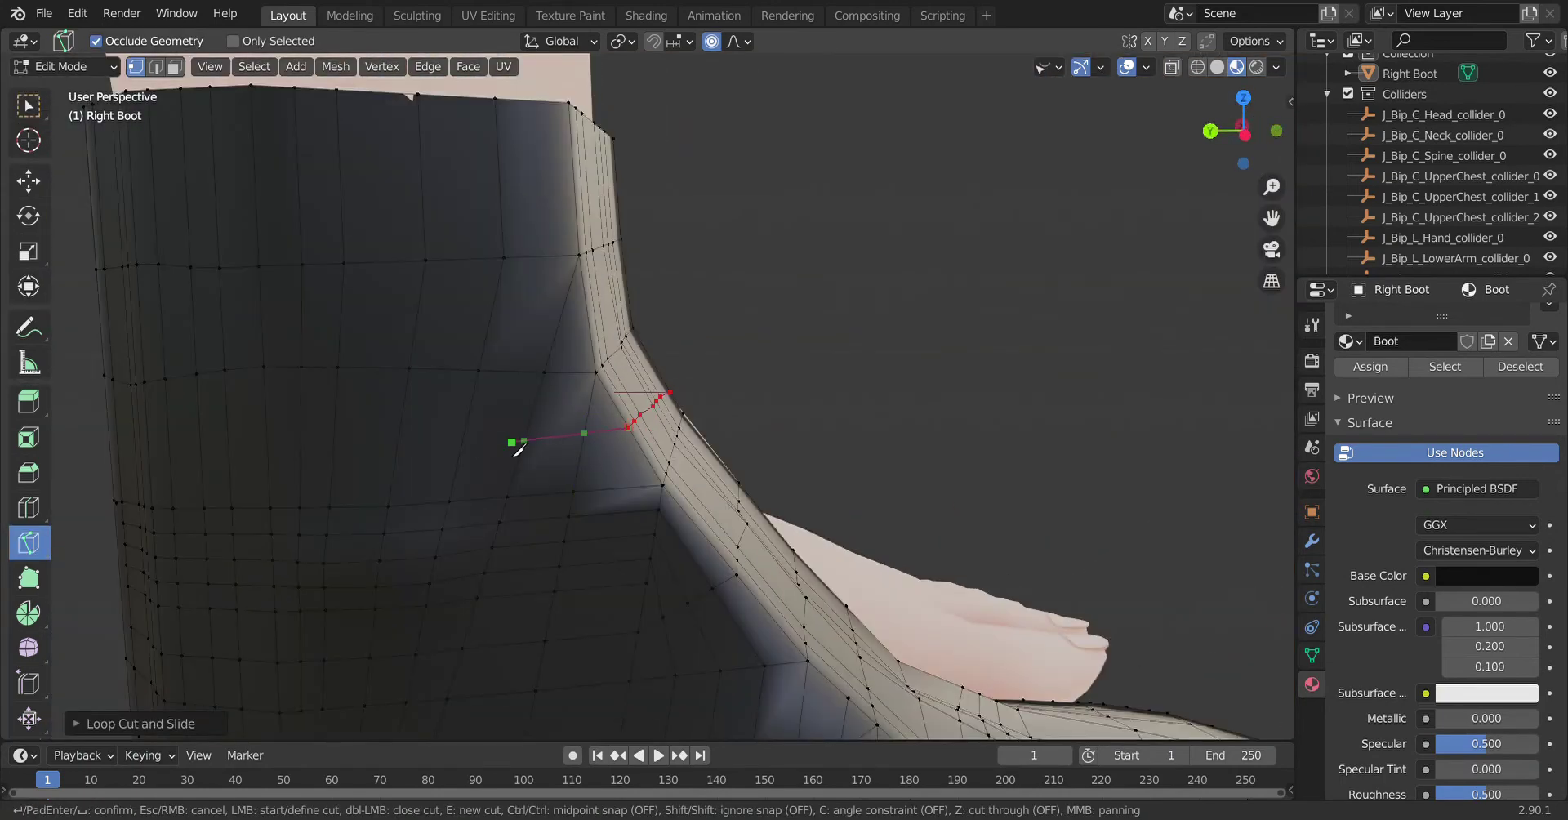
{"action": "mouse_move", "coordinate": [245, 353]}
{"action": "middle_mouse_down"}
{"action": "mouse_move", "coordinate": [783, 380]}
{"action": "mouse_move", "coordinate": [556, 357]}
{"action": "middle_mouse_up"}
{"action": "key", "text": "Escape"}
{"action": "key", "text": "w"}
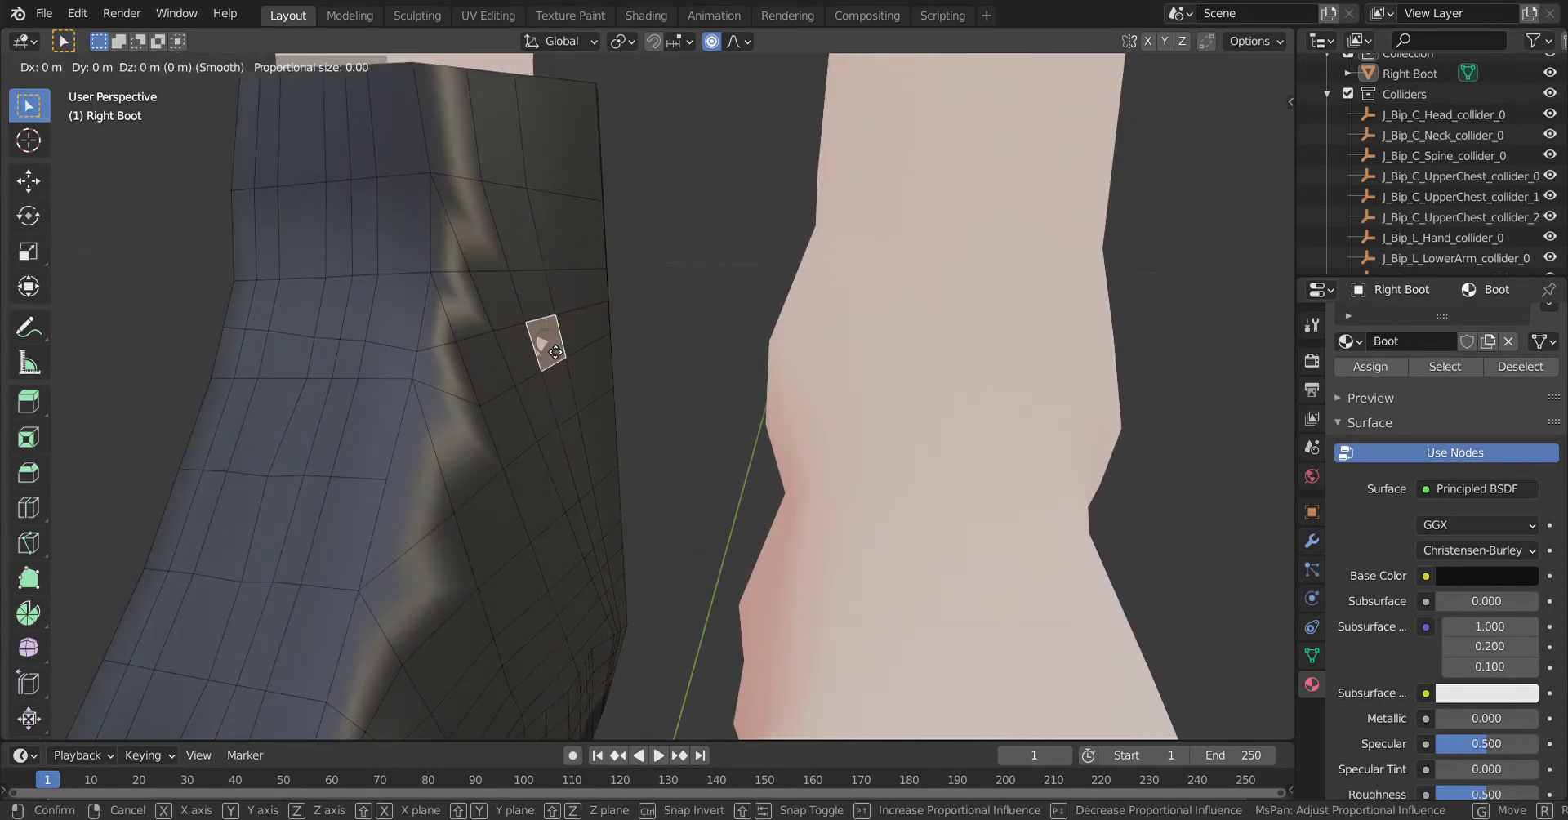
{"action": "key", "text": "Tab"}
{"action": "scroll", "coordinate": [552, 431], "scroll_direction": "down", "scroll_amount": 3}
{"action": "scroll", "coordinate": [593, 457], "scroll_direction": "down", "scroll_amount": 4}
{"action": "scroll", "coordinate": [693, 319], "scroll_direction": "up", "scroll_amount": 4}
{"action": "scroll", "coordinate": [693, 319], "scroll_direction": "up", "scroll_amount": 3}
{"action": "key", "text": "Tab"}
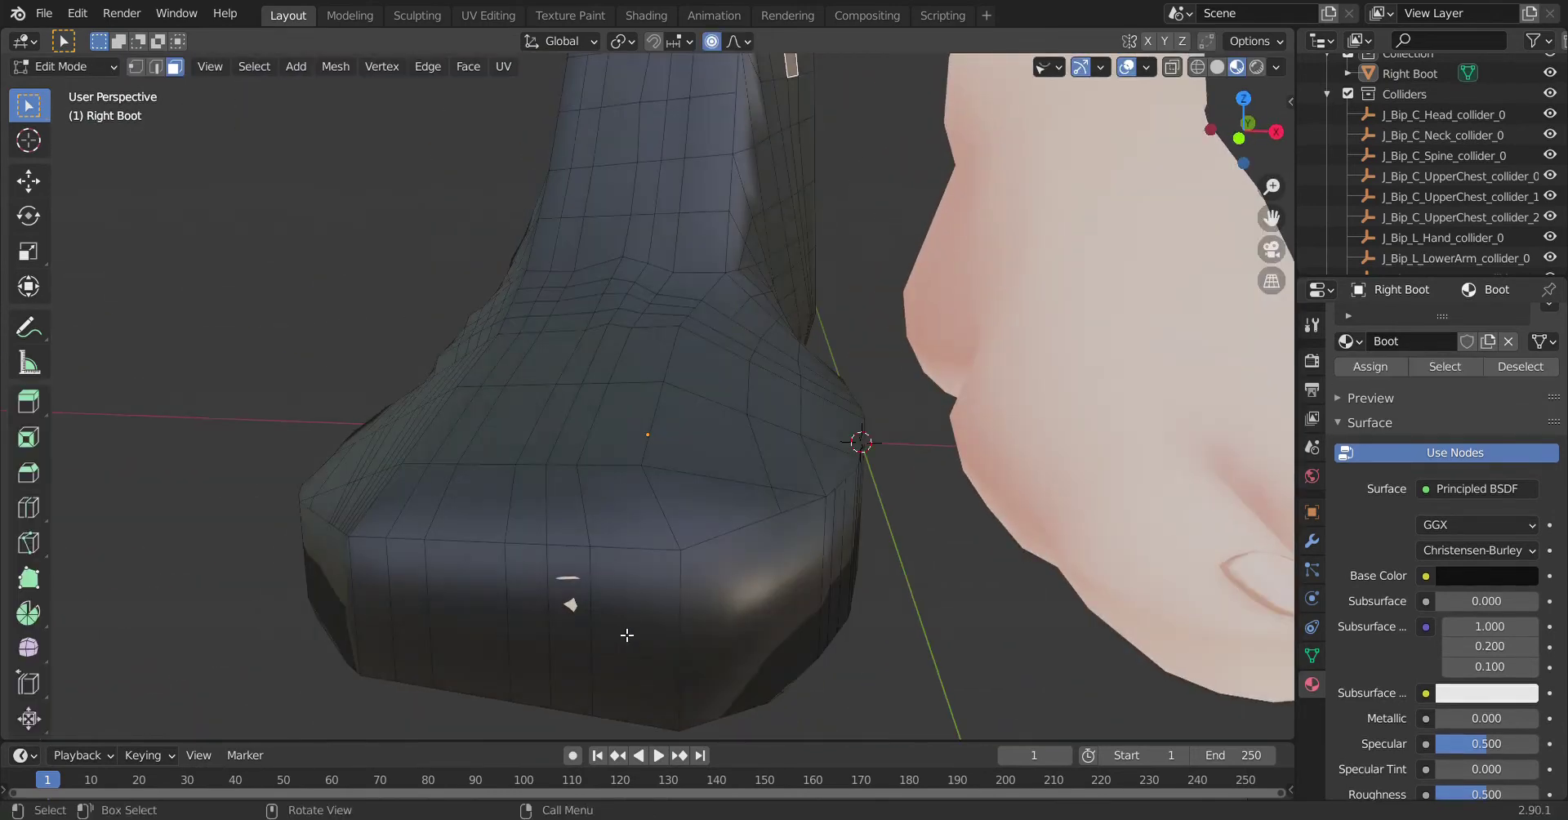
Confirm the edge slide, then select the sole's face loops in face select mode.
{"action": "left_click", "coordinate": [692, 627]}
{"action": "key", "text": "Tab"}
{"action": "middle_click_drag", "start_coordinate": [823, 508], "coordinate": [174, 81]}
{"action": "key", "text": "Tab"}
{"action": "left_click", "coordinate": [176, 66]}
{"action": "left_click", "coordinate": [700, 412], "text": "alt+shift"}
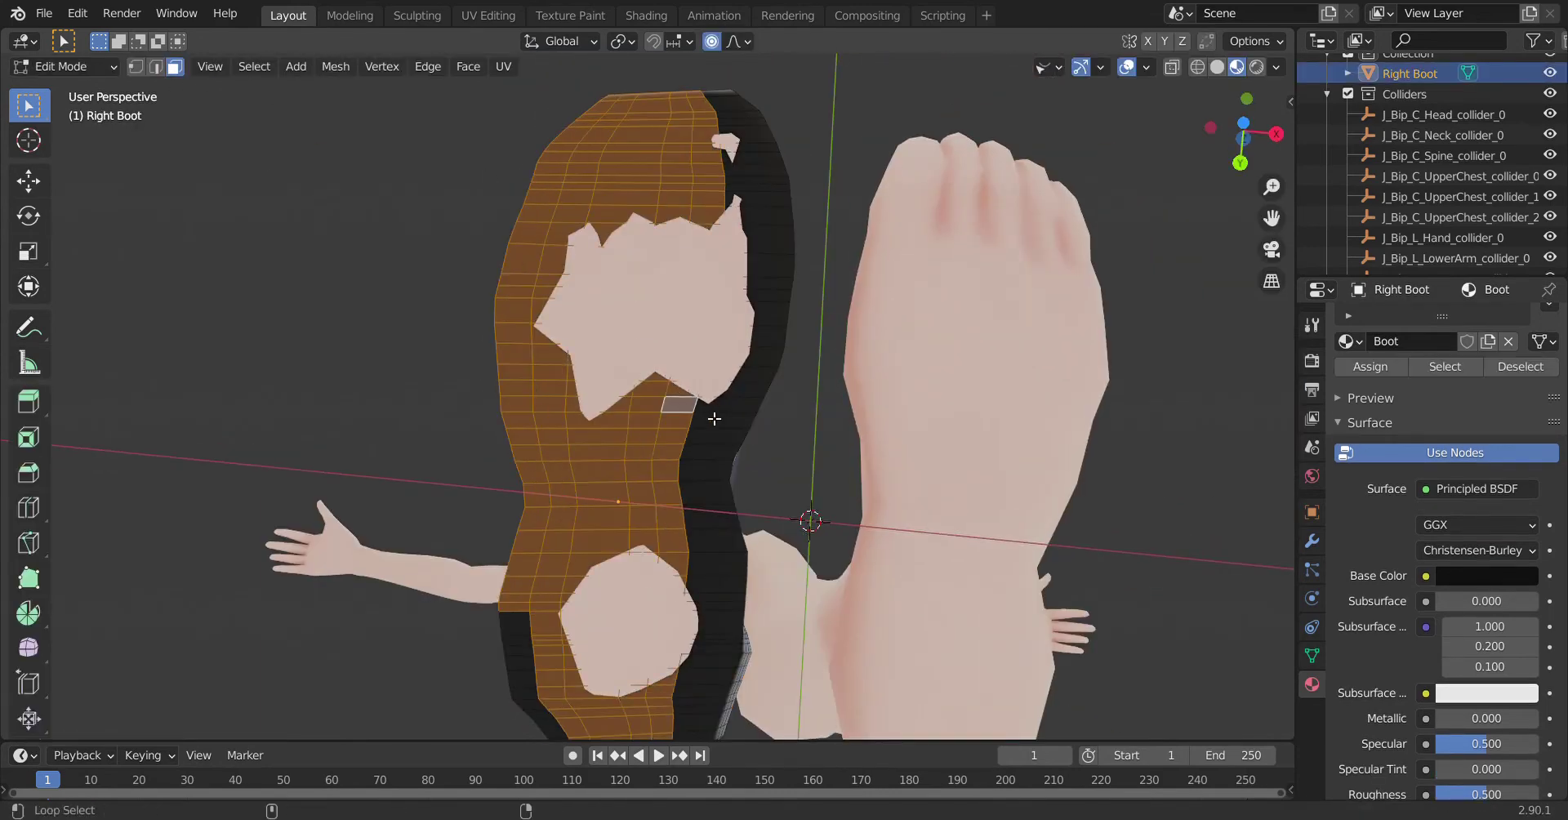
{"action": "left_click", "coordinate": [523, 645], "text": "alt+shift"}
Orbit around the boot to check the sole and trim selection, then return to Object Mode.
{"action": "middle_click_drag", "start_coordinate": [519, 628], "coordinate": [587, 508]}
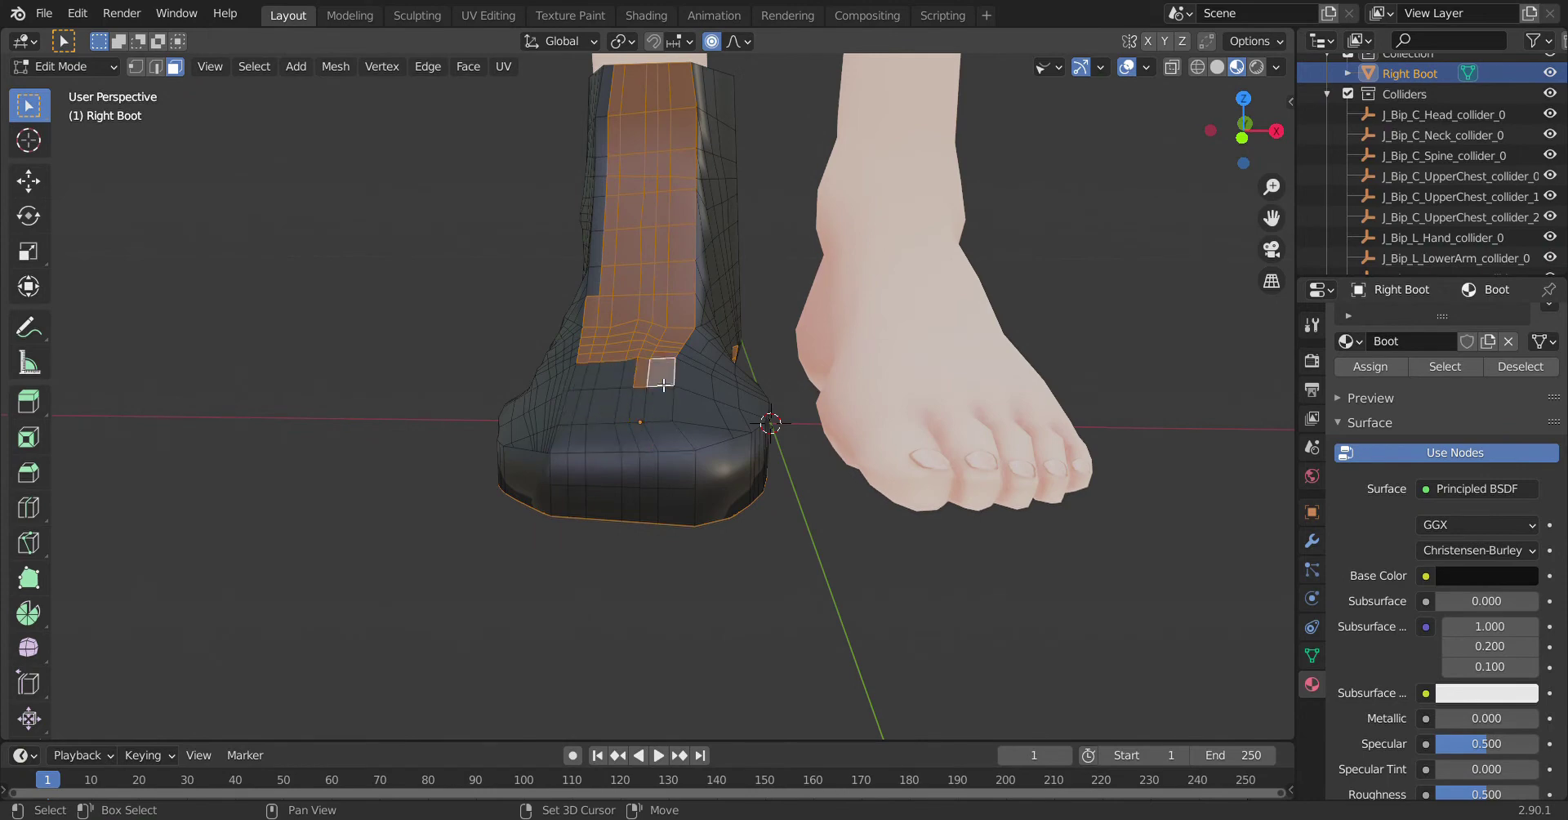
{"action": "scroll", "coordinate": [663, 384], "scroll_direction": "up", "scroll_amount": 3}
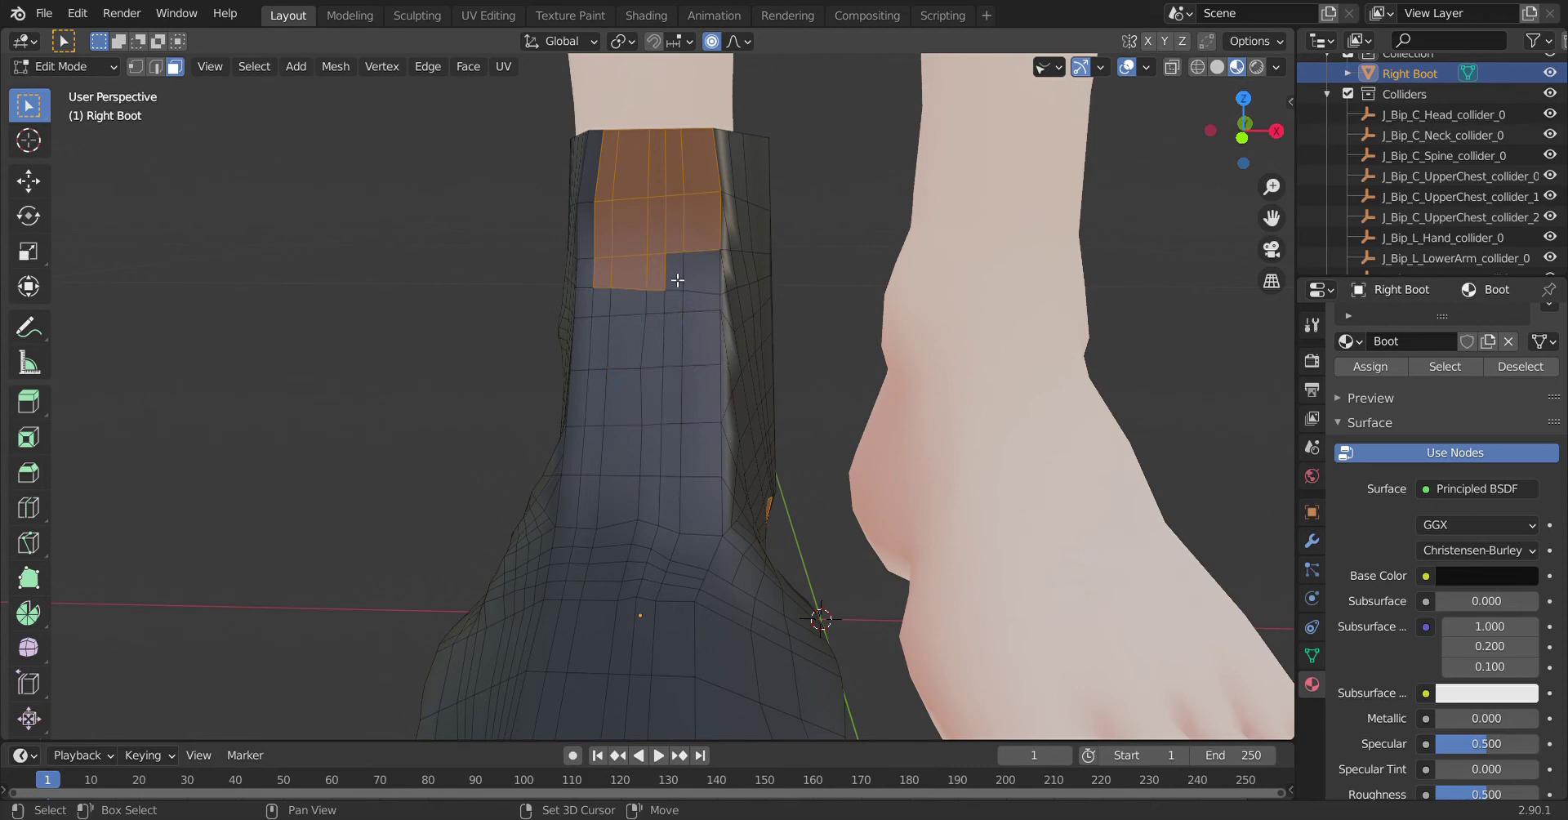
{"action": "middle_click_drag", "start_coordinate": [705, 229], "coordinate": [413, 531]}
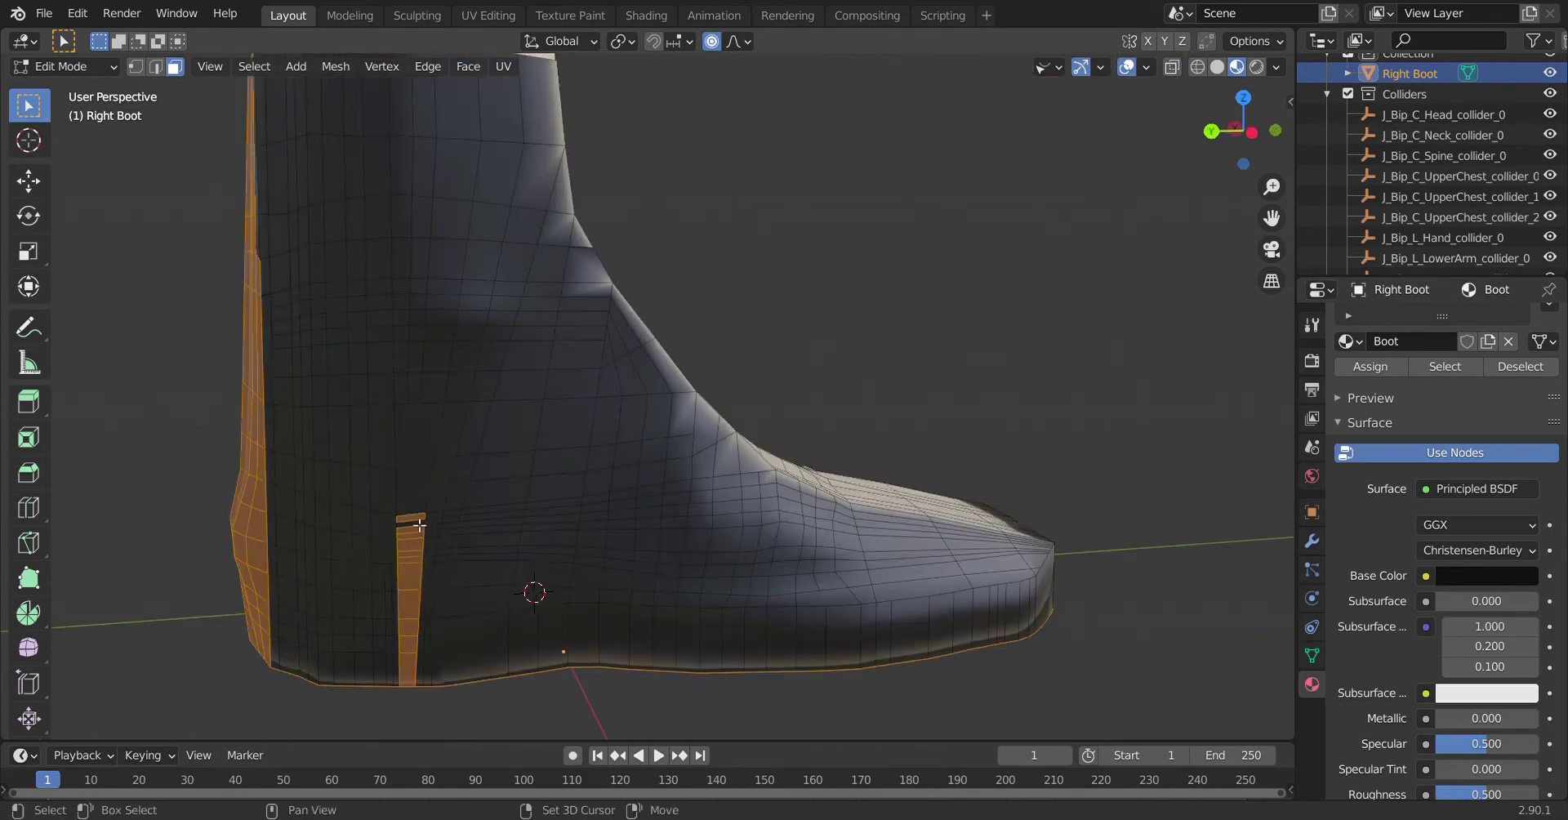
{"action": "middle_click_drag", "start_coordinate": [415, 536], "coordinate": [662, 481]}
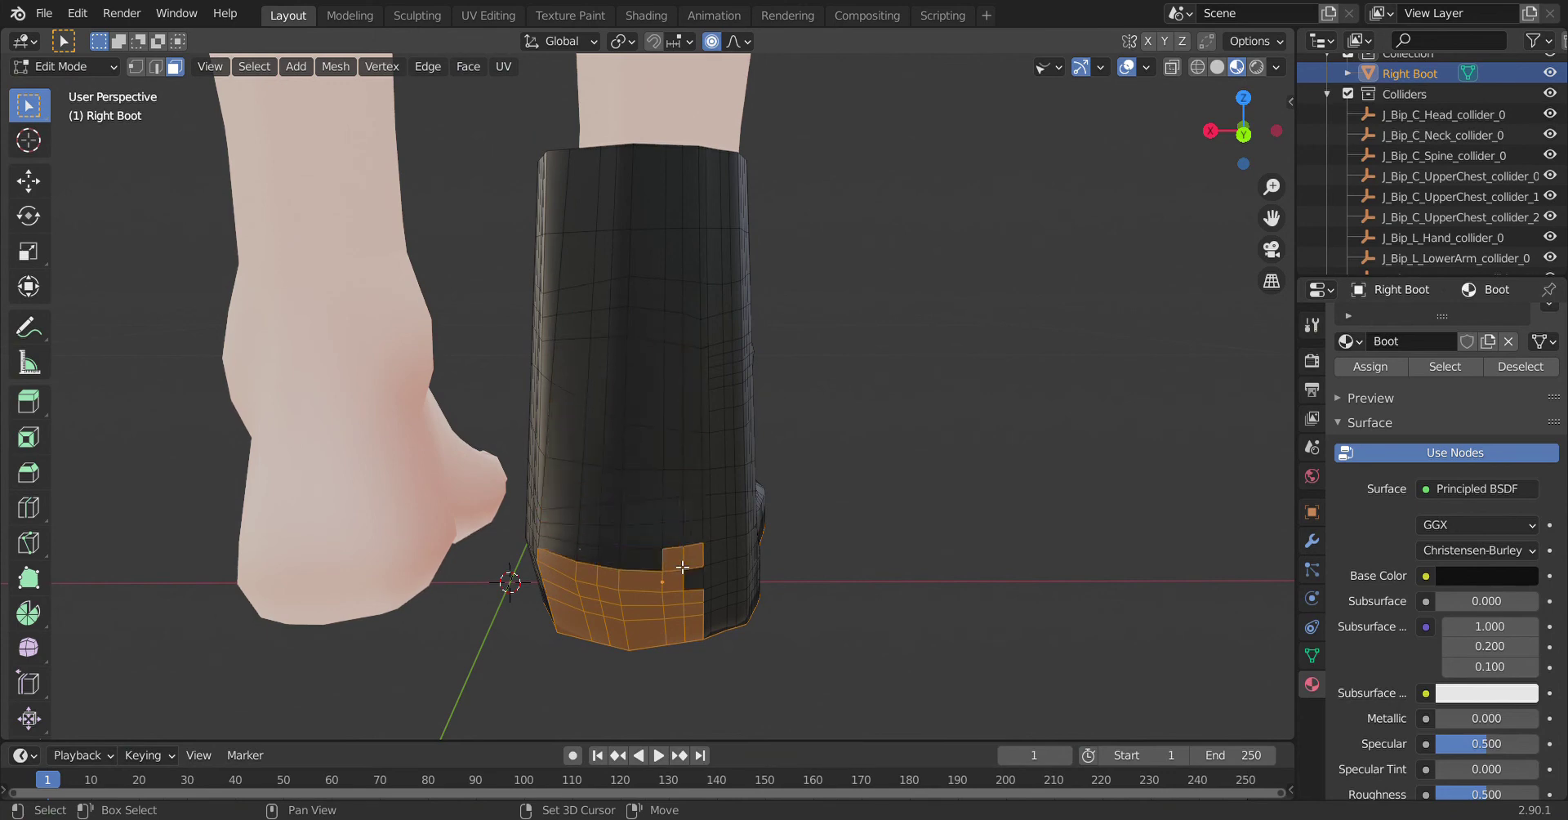
{"action": "middle_click_drag", "start_coordinate": [657, 602], "coordinate": [722, 365]}
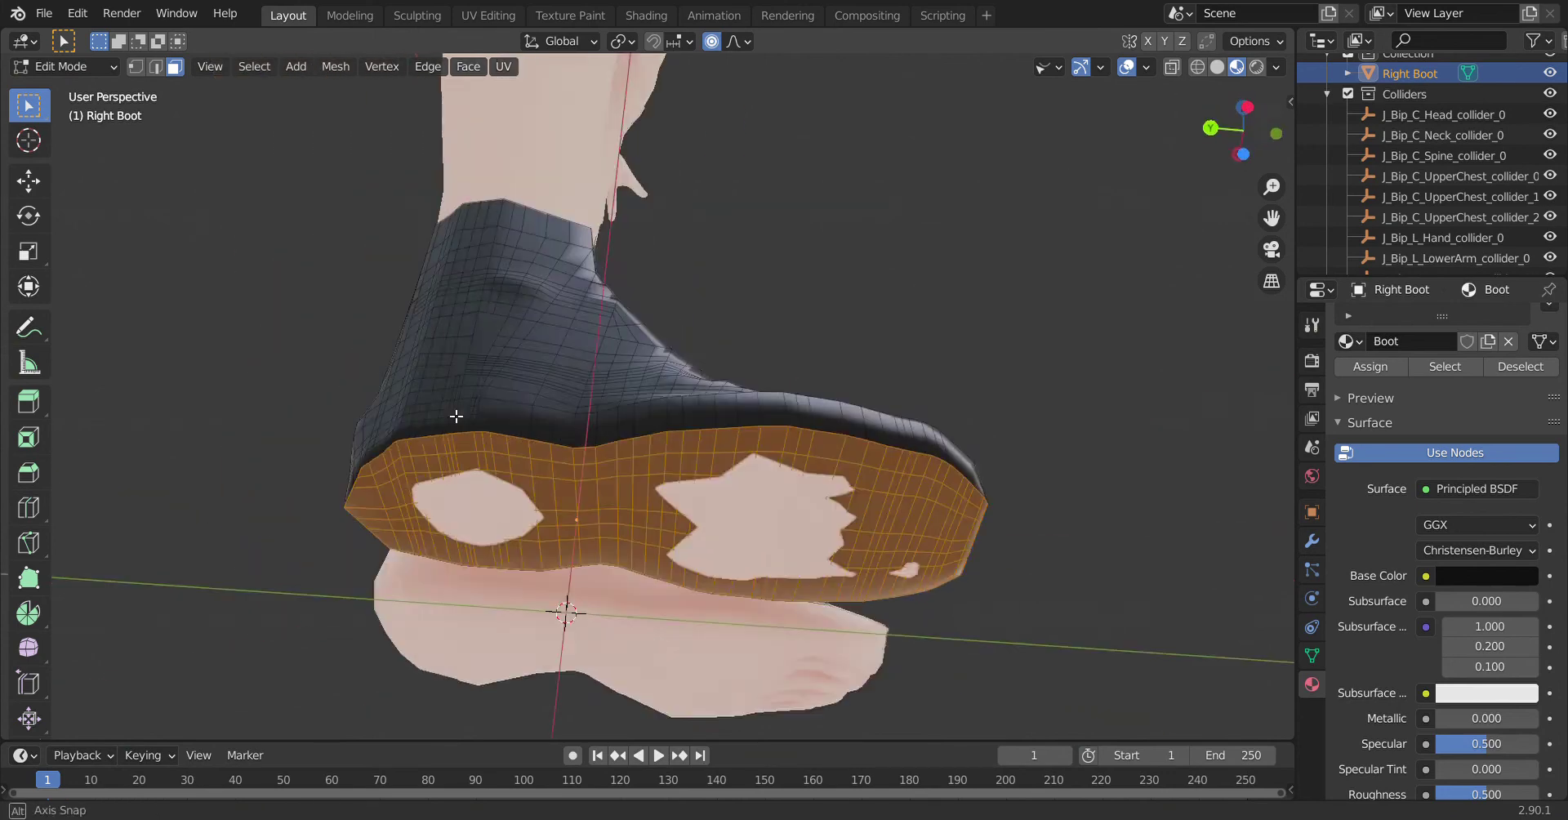
{"action": "key", "text": "Tab"}
{"action": "mouse_move", "coordinate": [722, 364]}
{"action": "middle_mouse_down"}
{"action": "mouse_move", "coordinate": [512, 482]}
{"action": "mouse_move", "coordinate": [315, 369]}
{"action": "middle_mouse_up"}
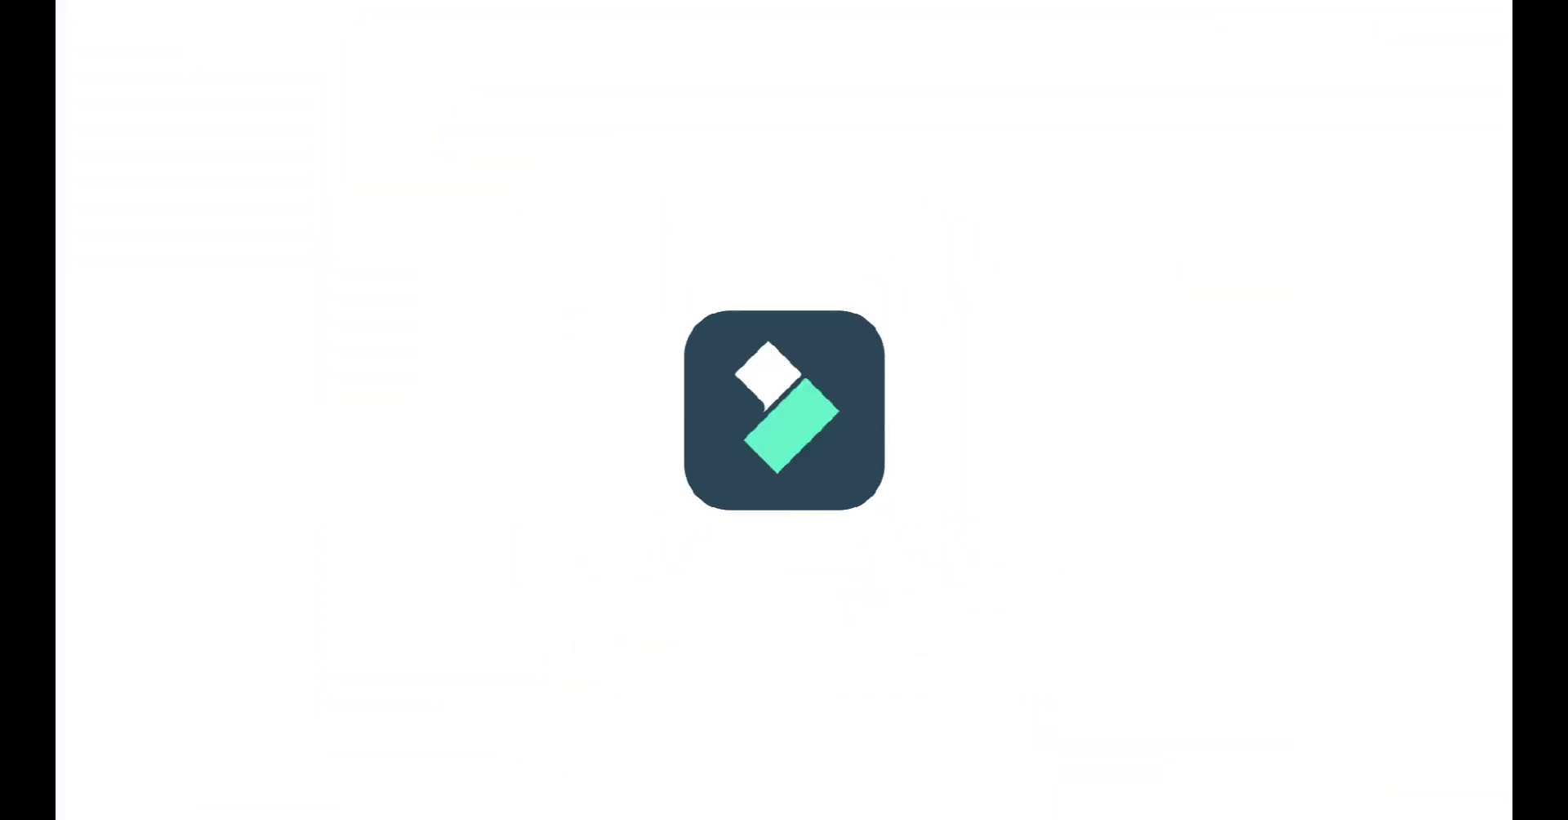